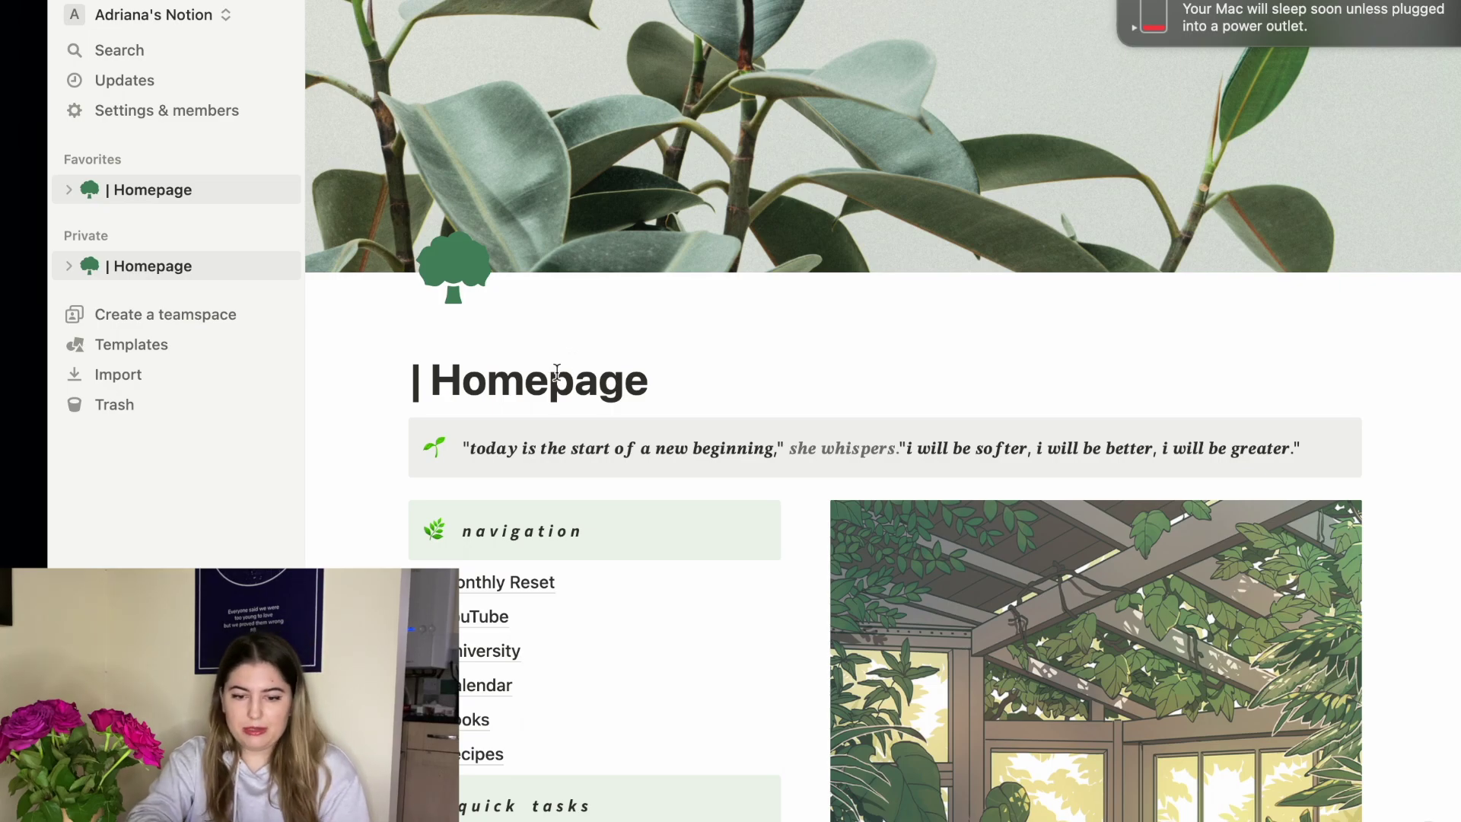
On the Monthly Reset > January page, add a 'Gratitude' line below Finance Tracking.
{"action": "left_click", "coordinate": [493, 578]}
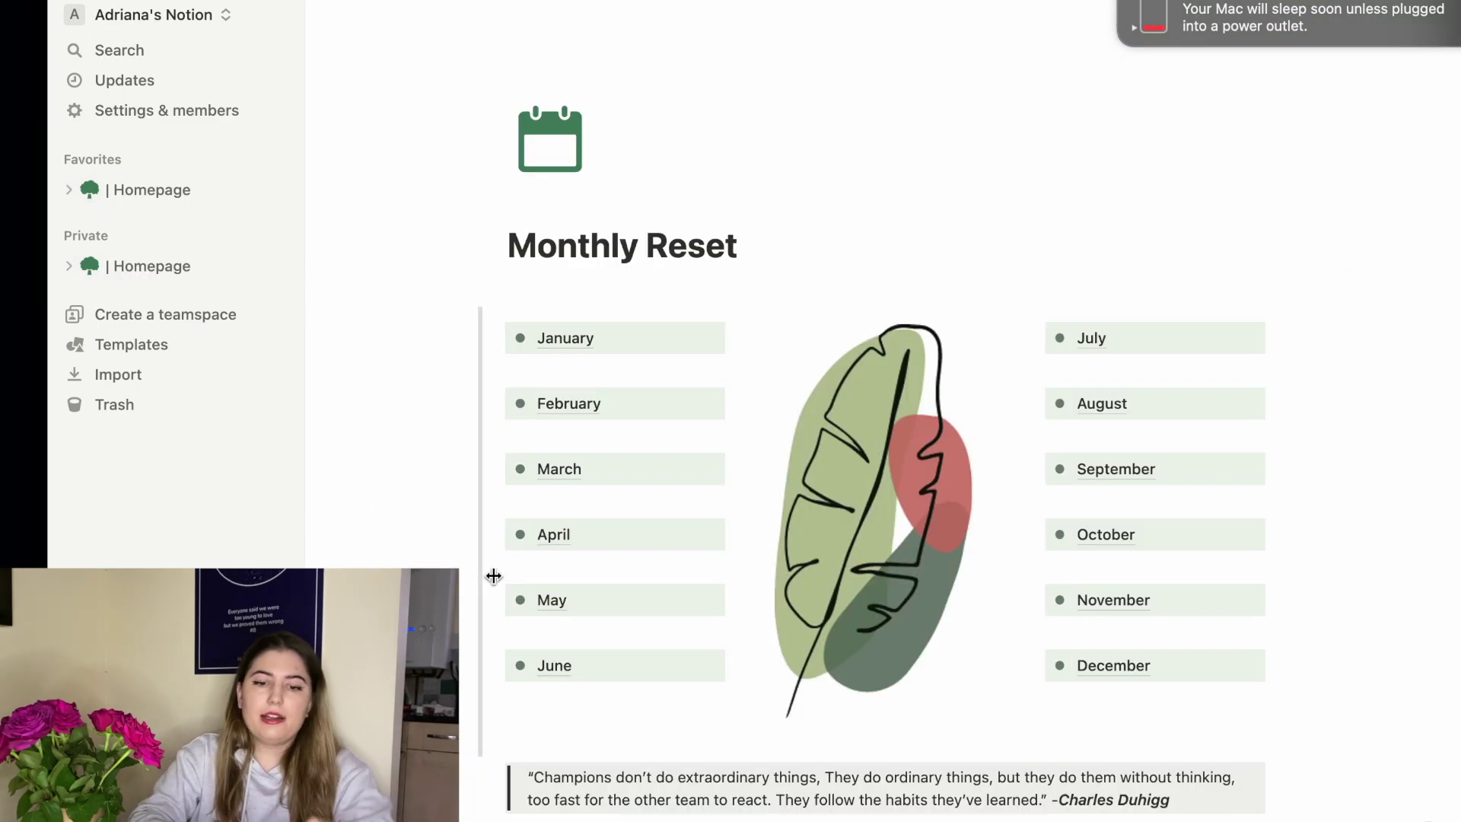
{"action": "left_click", "coordinate": [574, 339]}
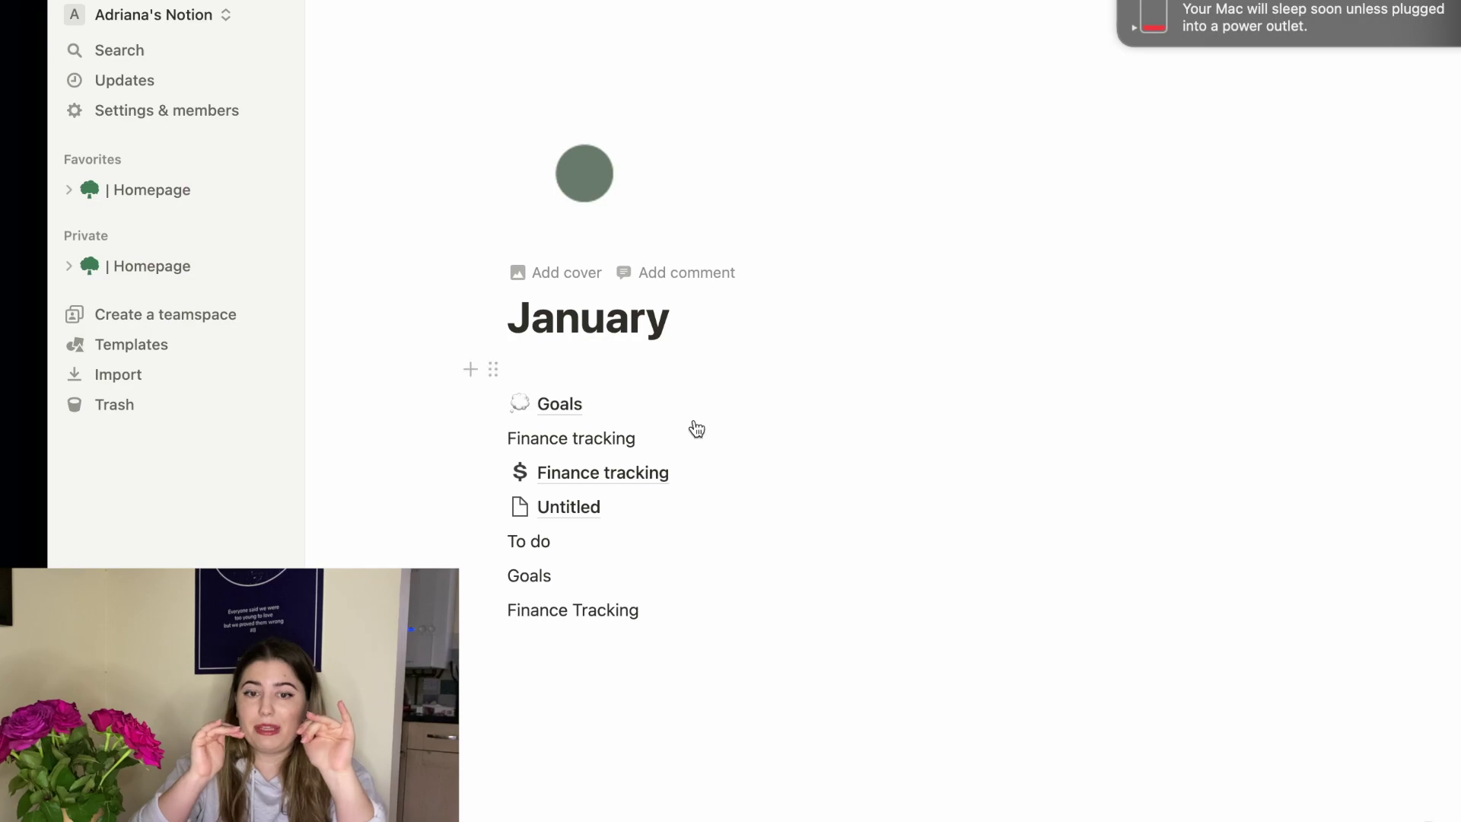
{"action": "left_click", "coordinate": [652, 610]}
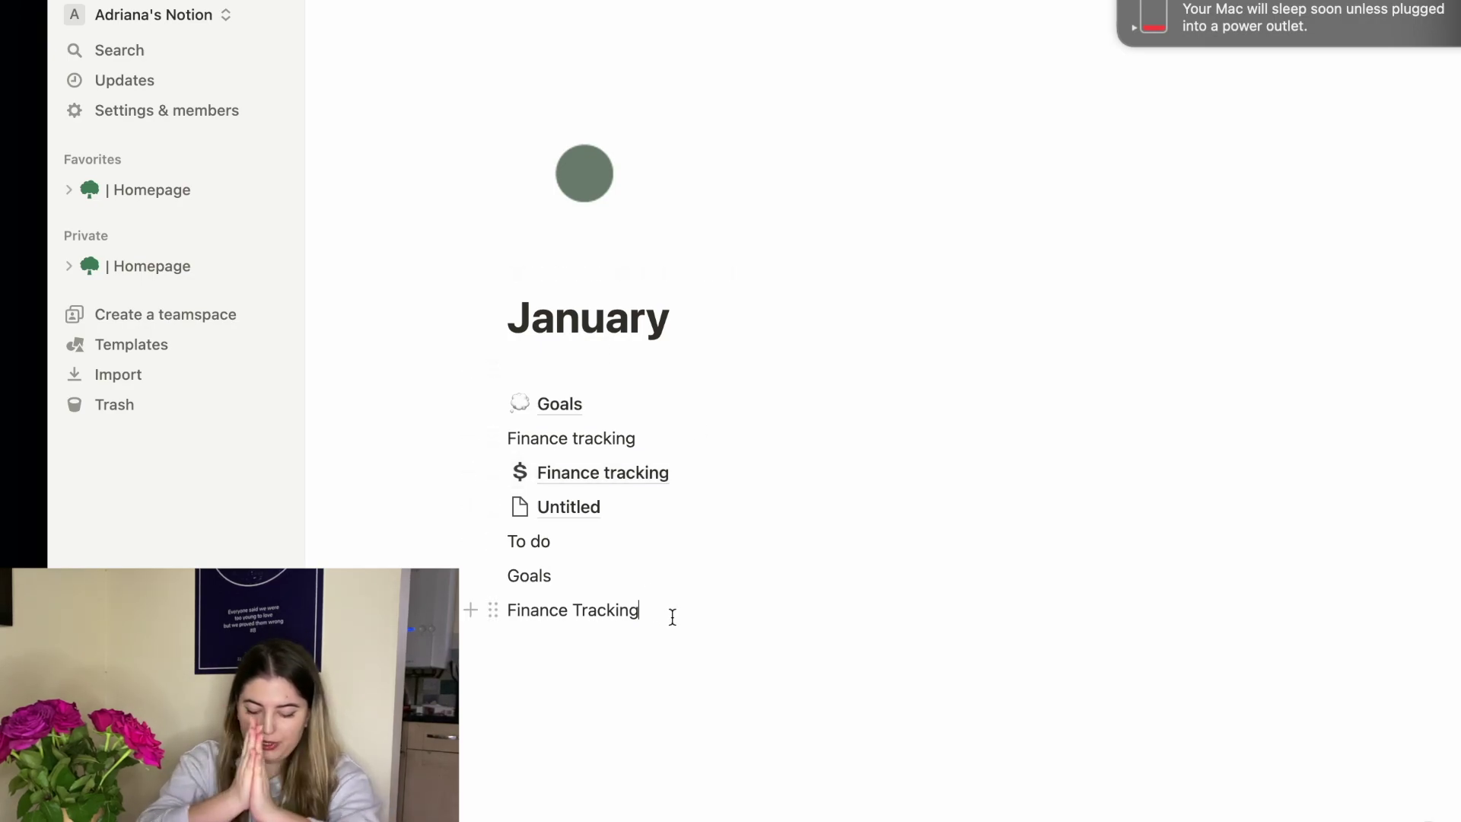
{"action": "key", "text": "Return"}
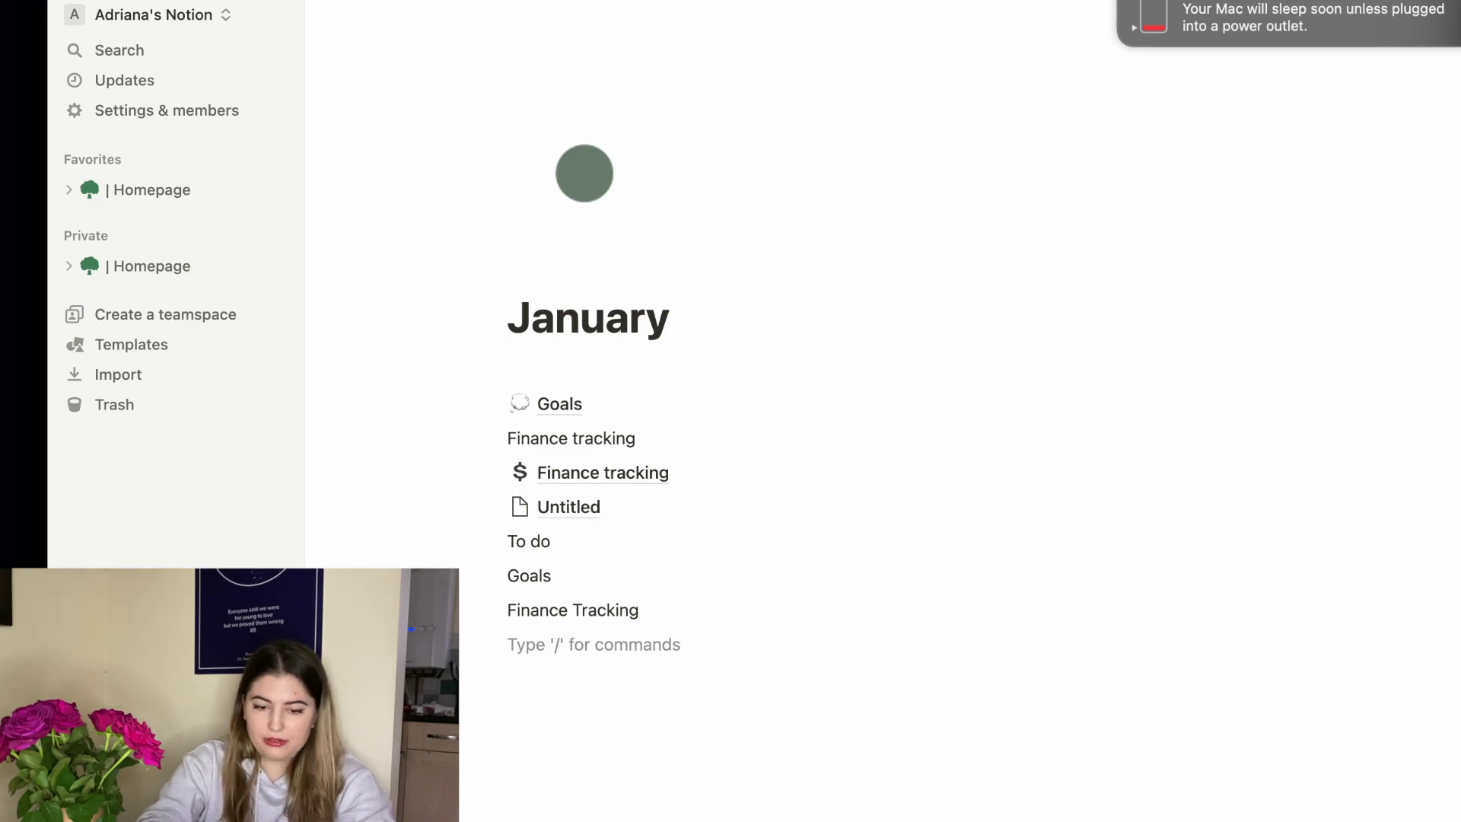
{"action": "type", "text": "G"}
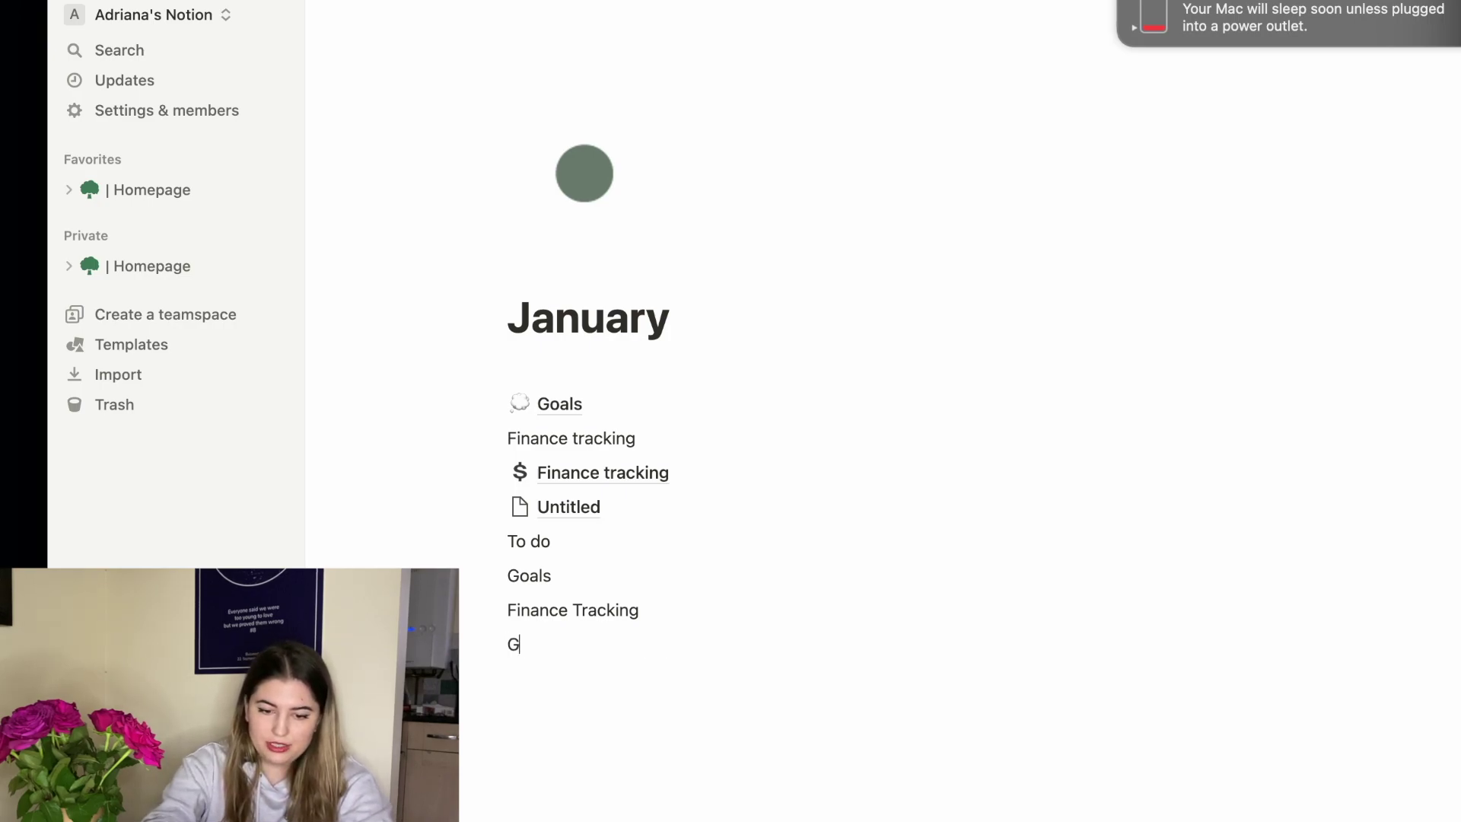
{"action": "type", "text": "ratitude"}
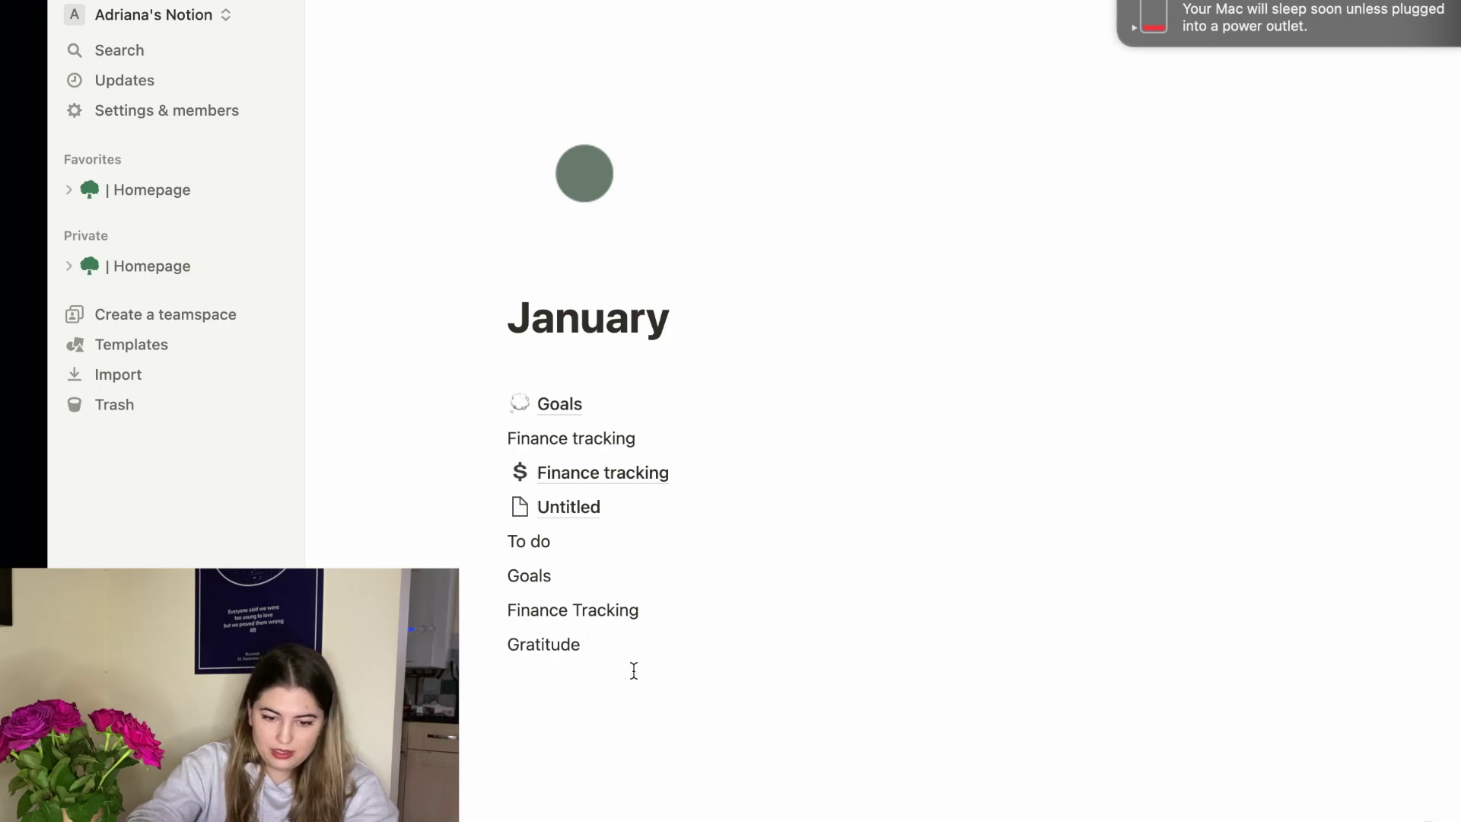
Add Gratitude to-dos 'Paying off my debt to my mom', 'Good weather', 'Getting over my SAD - seasonal affective disorder'.
{"action": "key", "text": "Return"}
{"action": "type", "text": "/to"}
{"action": "key", "text": "Return"}
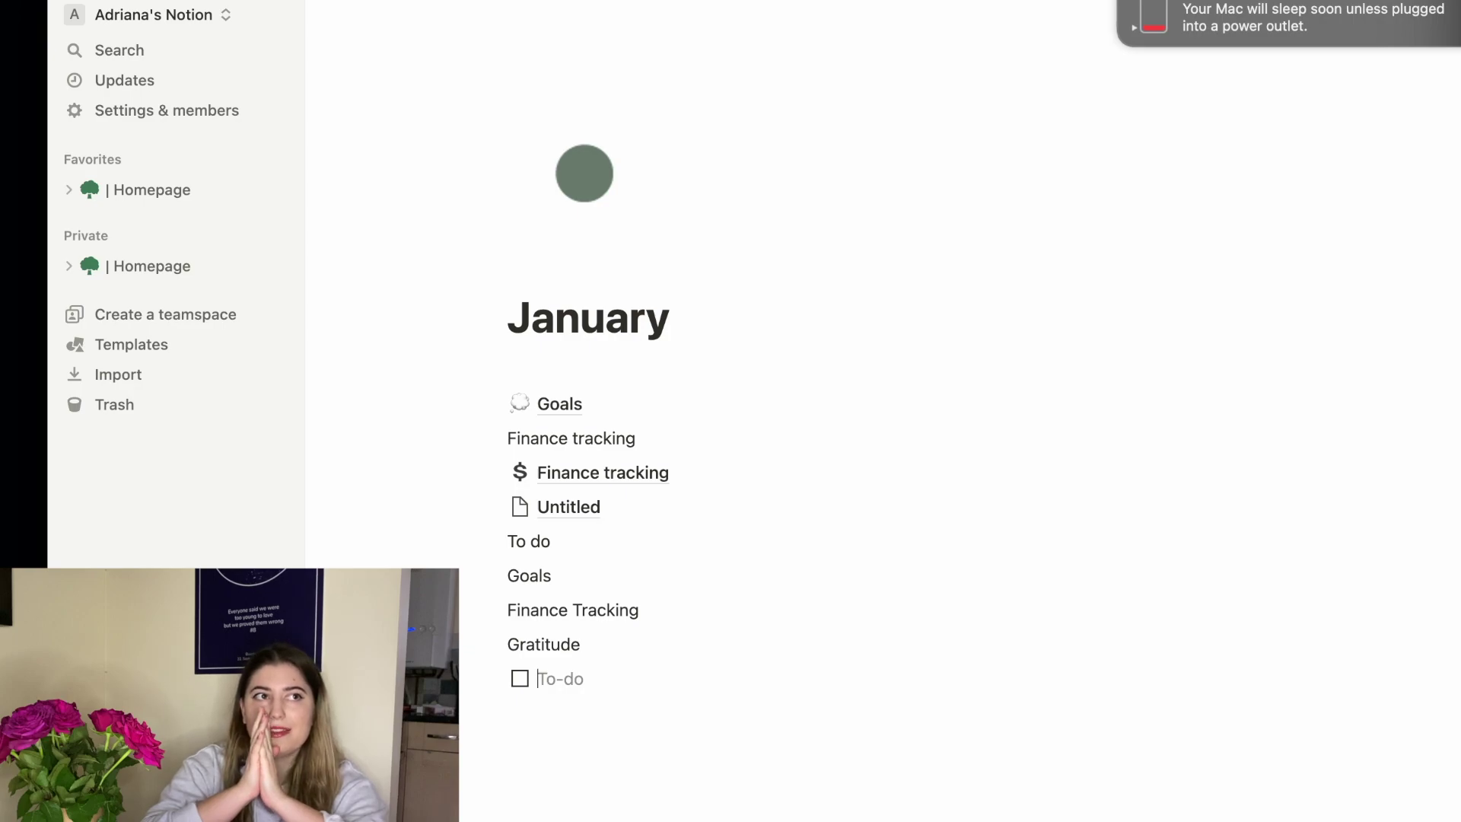
{"action": "type", "text": "Paying m"}
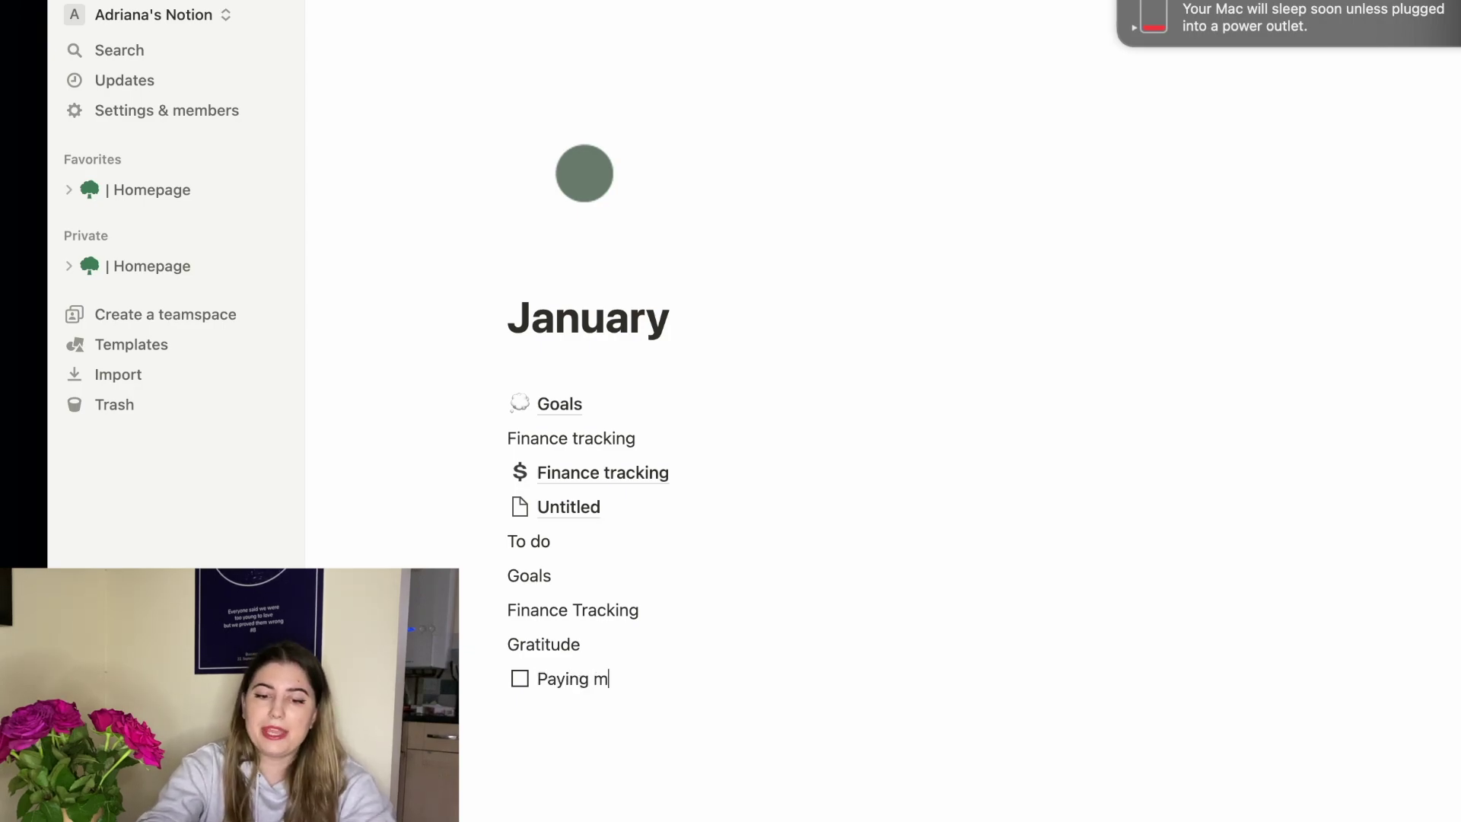
{"action": "key", "text": "BackSpace"}
{"action": "type", "text": "off my debt to my mom"}
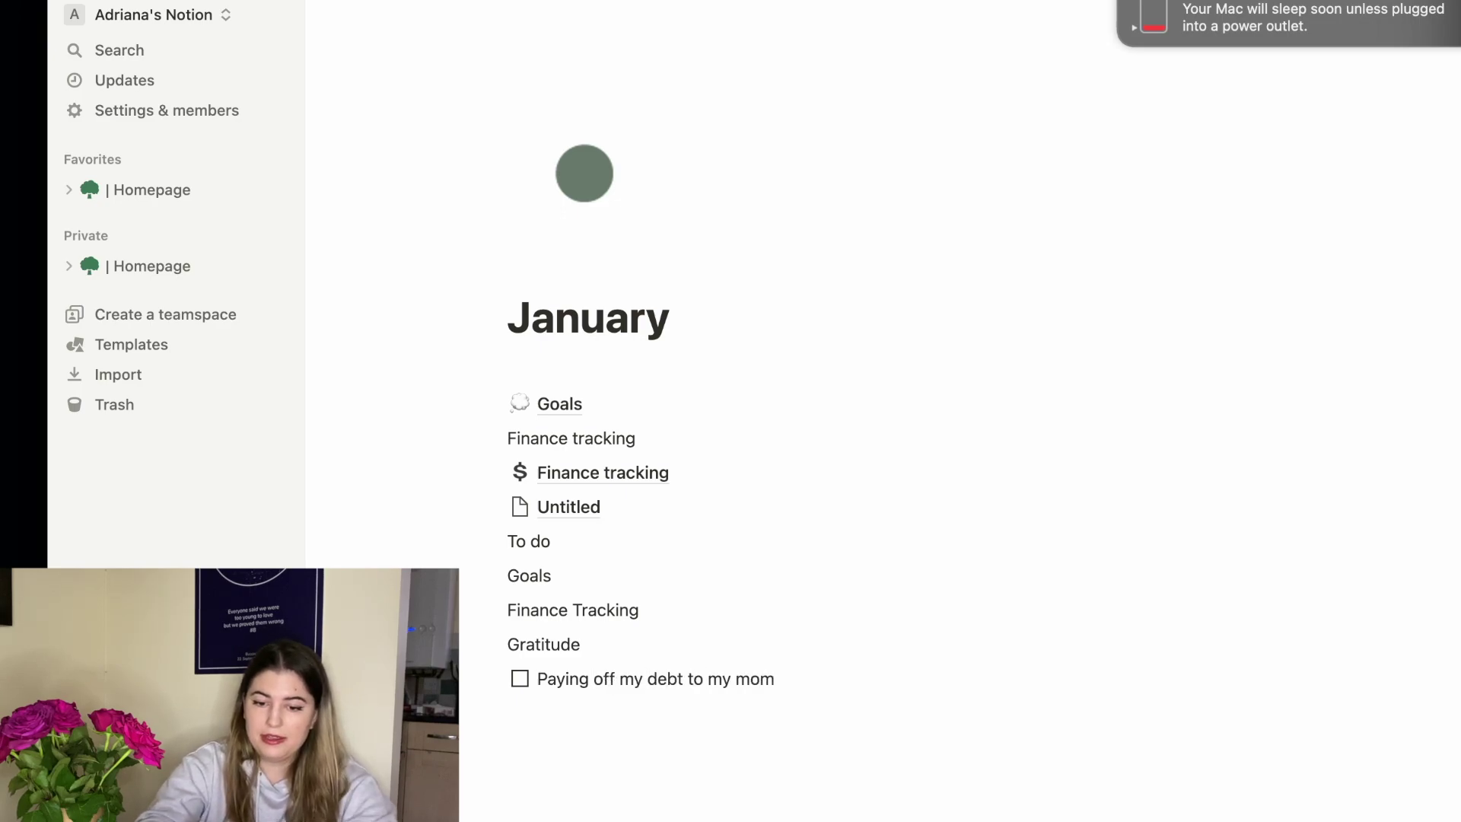
{"action": "key", "text": "Return"}
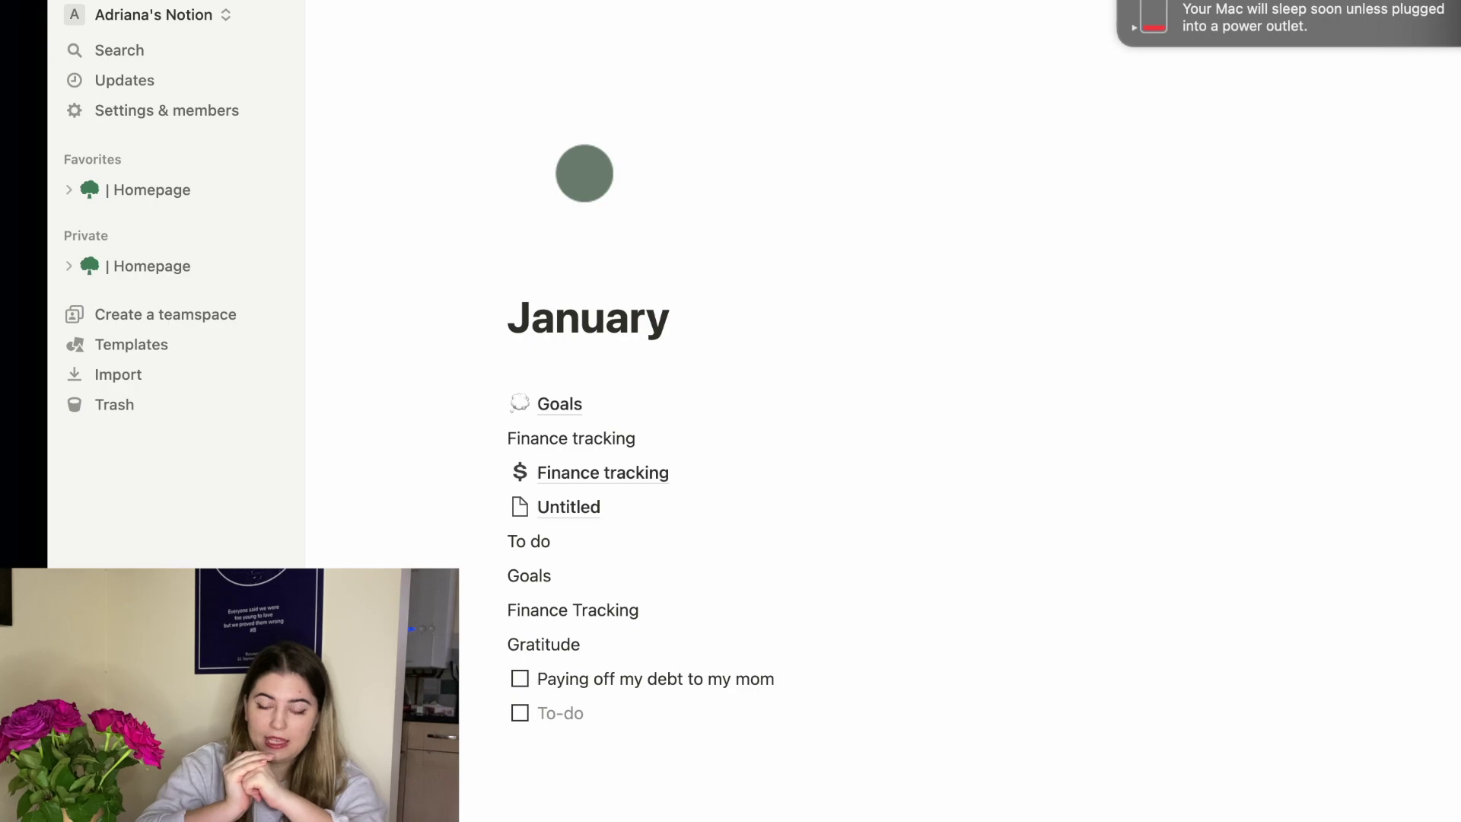
{"action": "type", "text": "Good weather"}
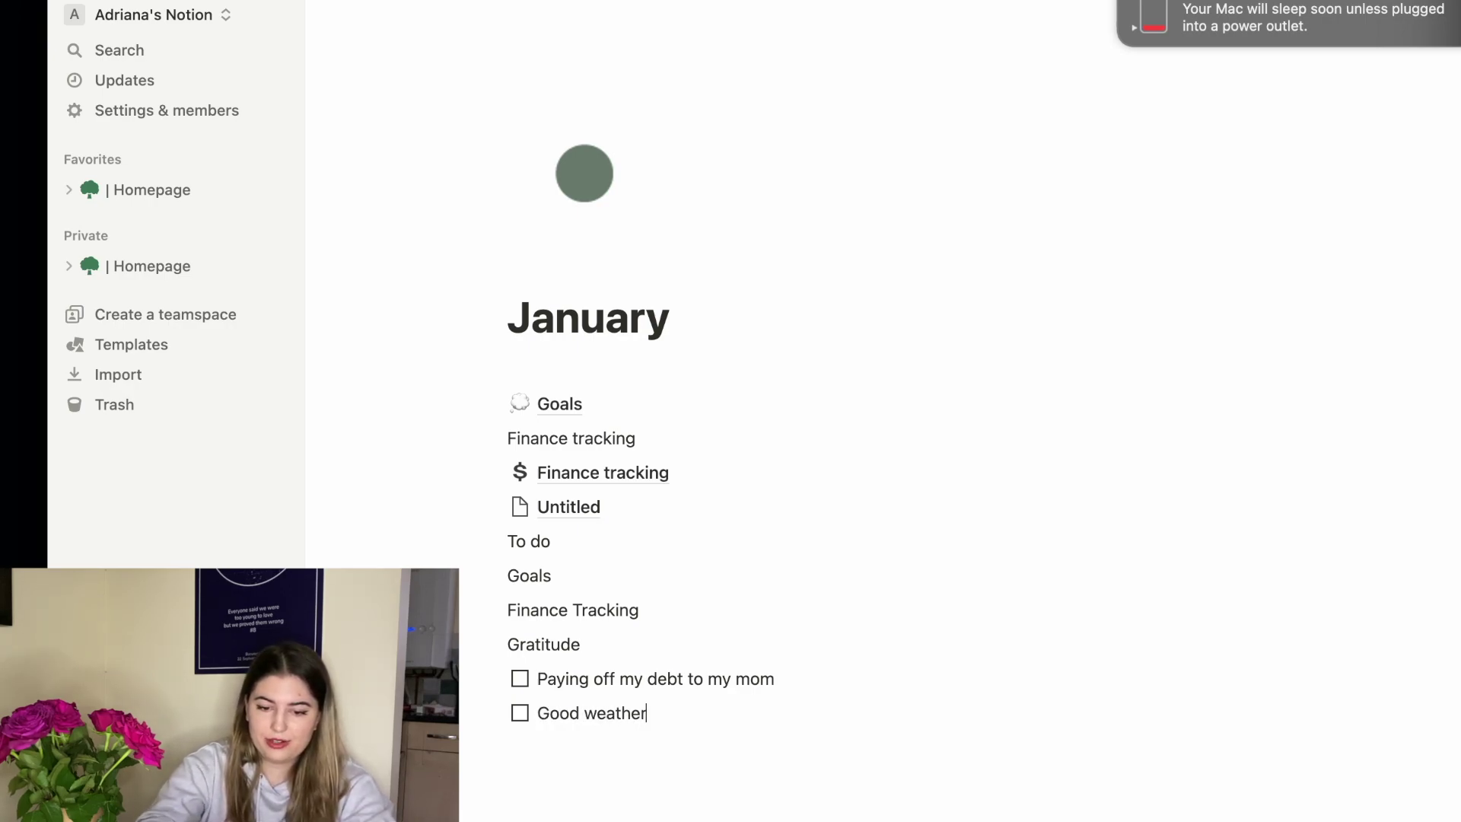
{"action": "key", "text": "Return"}
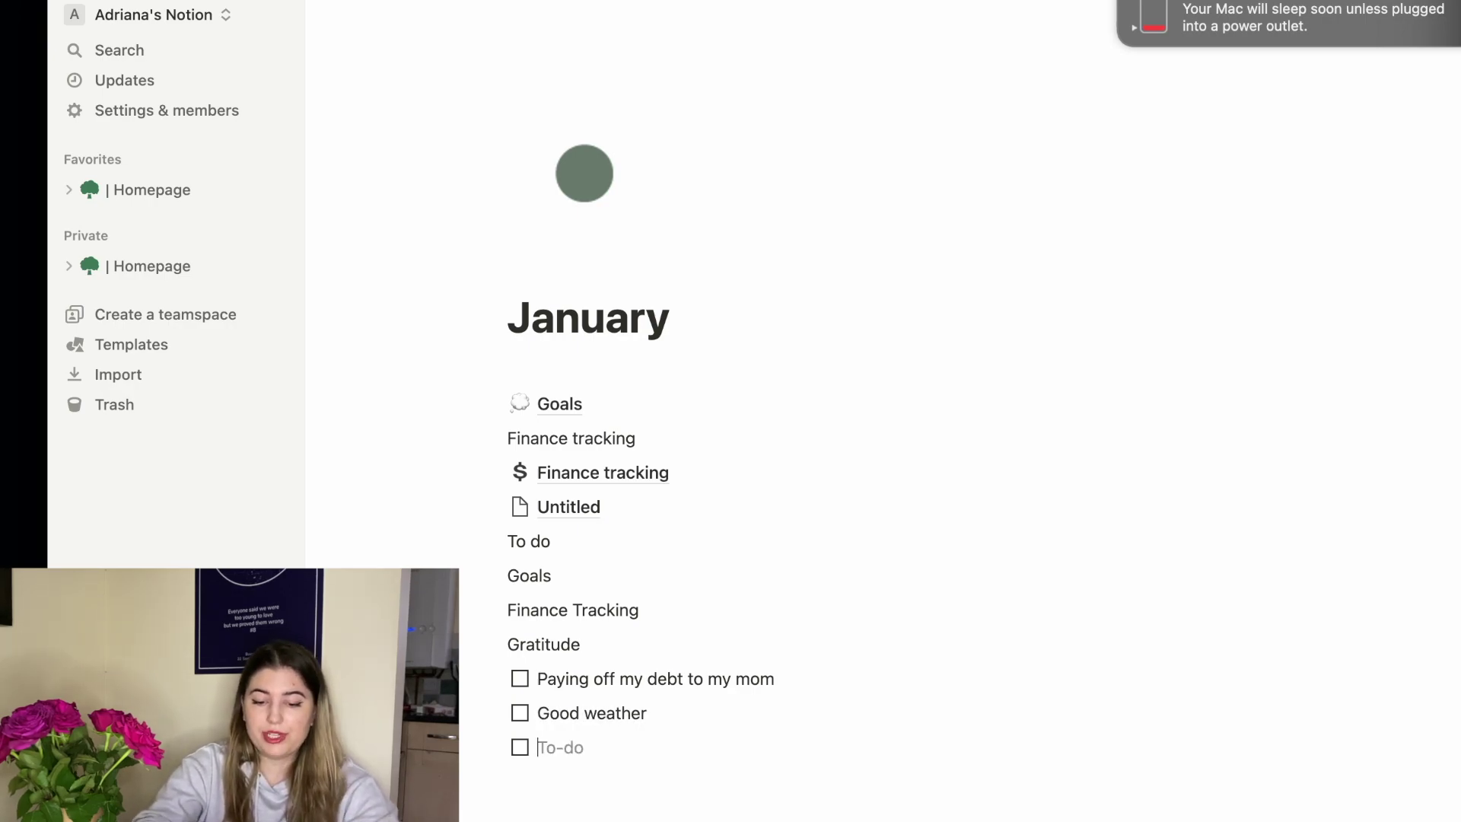
{"action": "type", "text": "Getting over m"}
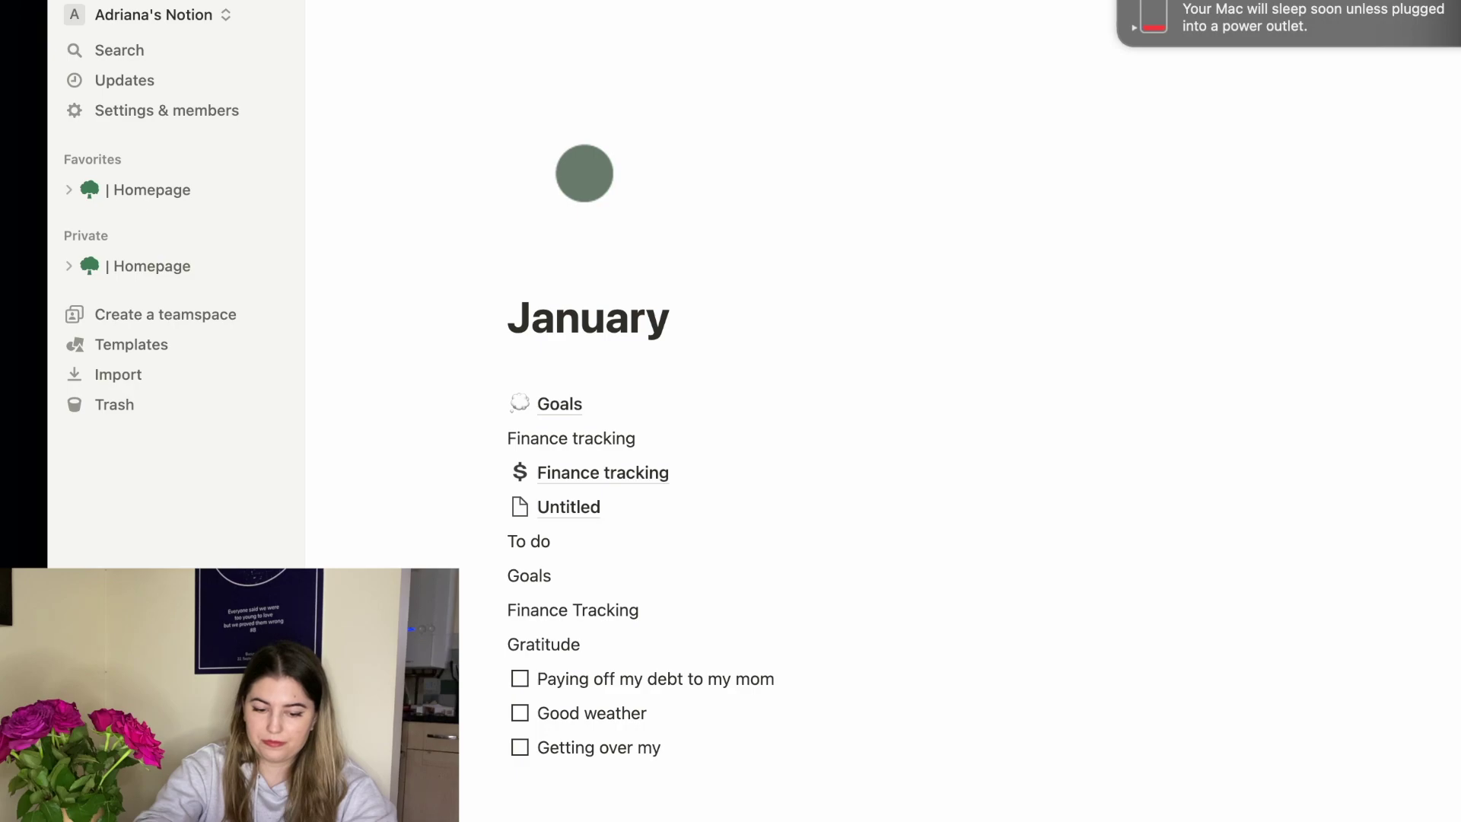
{"action": "type", "text": "y SAD "}
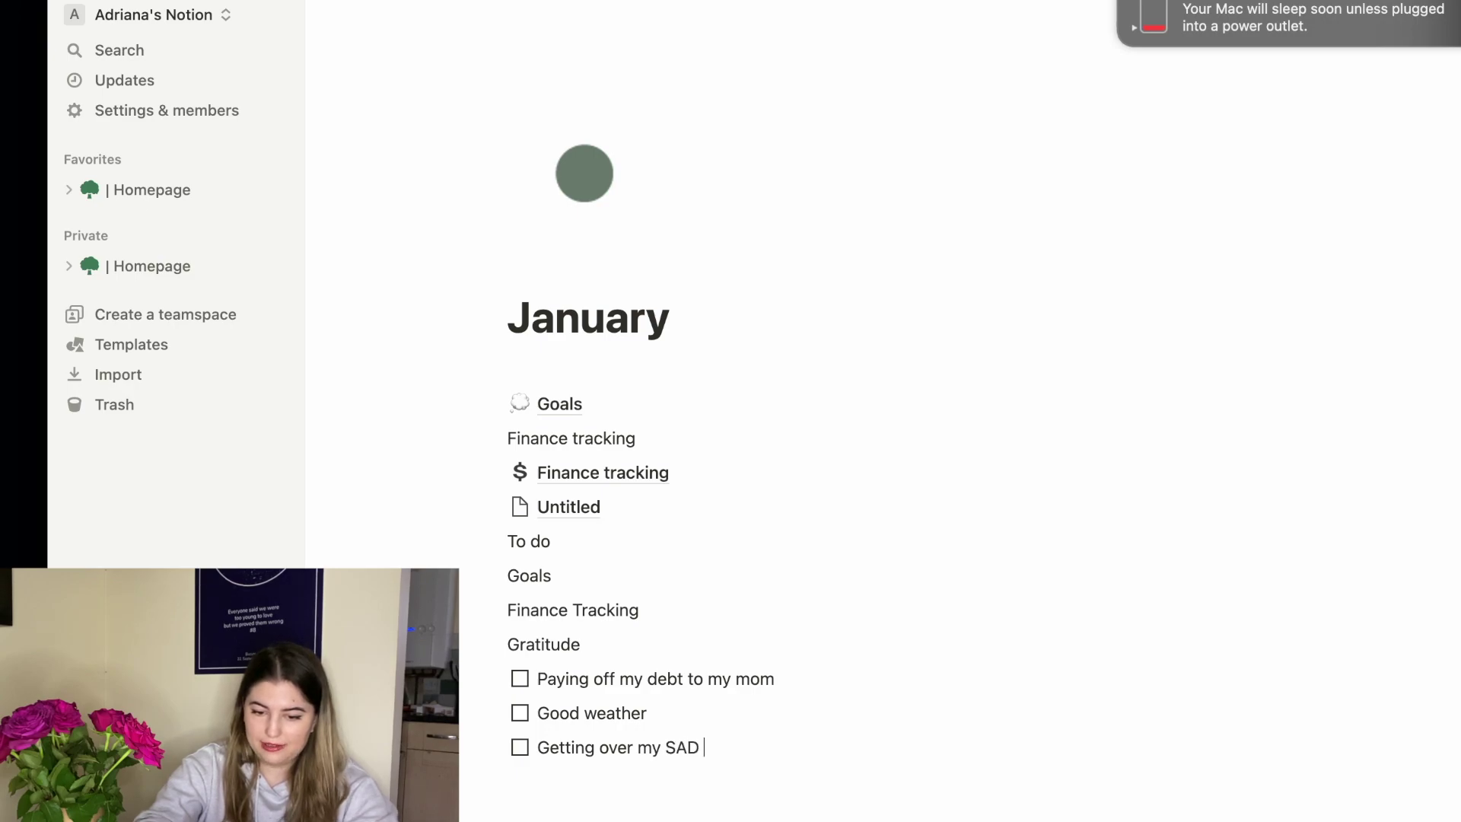
{"action": "type", "text": "- seasonal aff"}
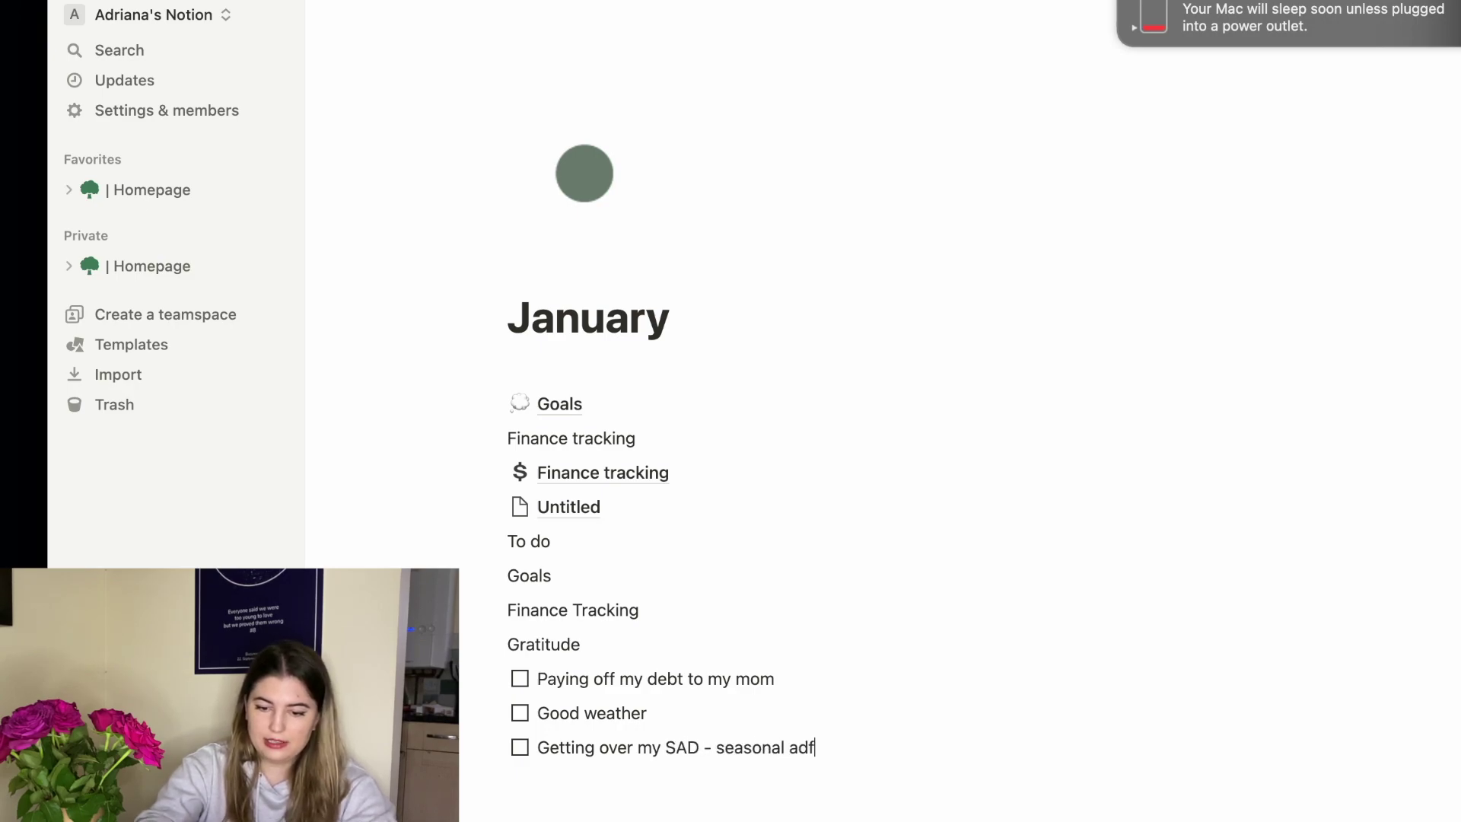
{"action": "type", "text": "ective disorder"}
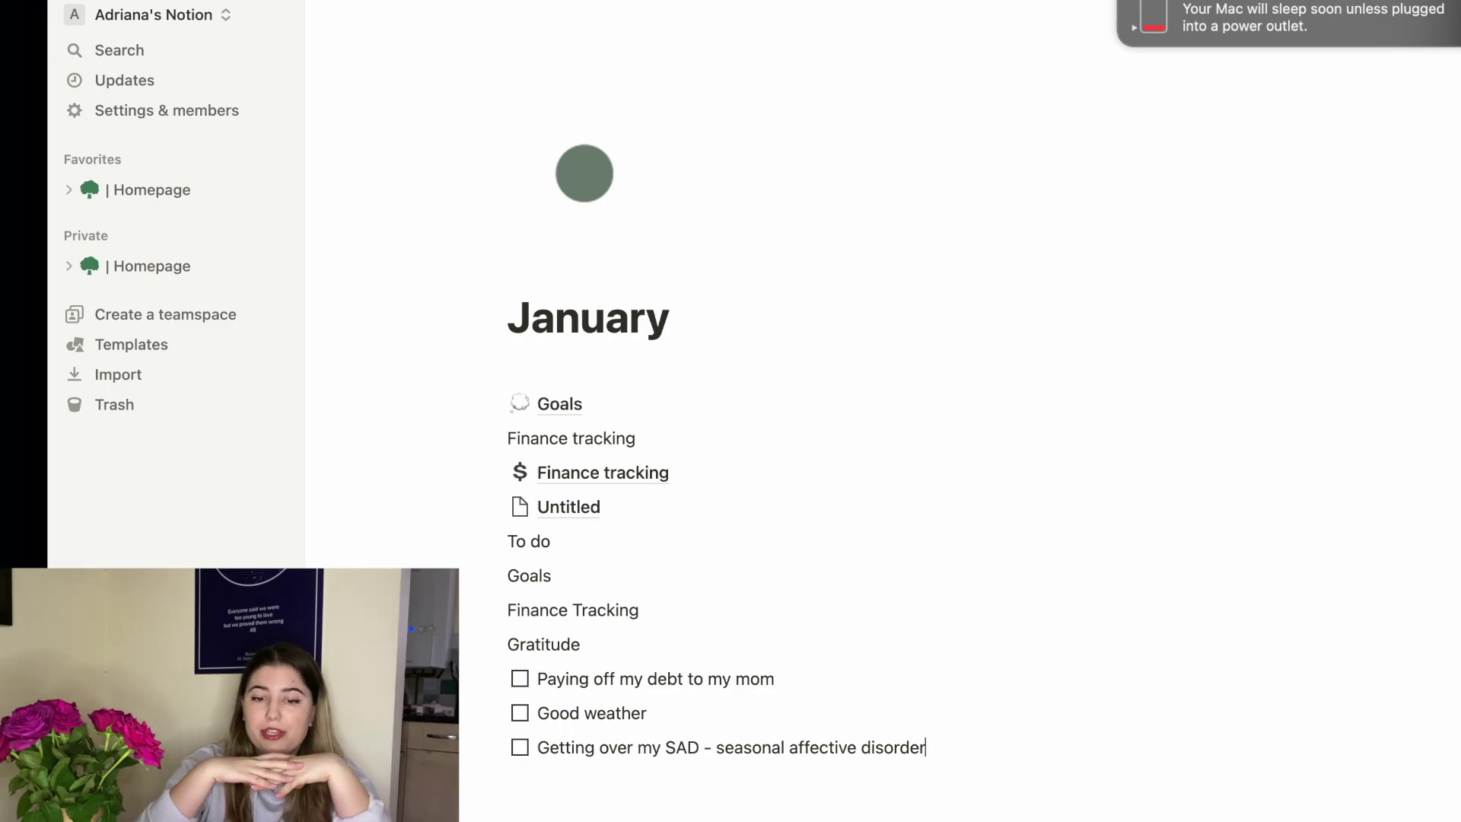
Delete the Untitled, Goals and linked Finance tracking blocks from the January page.
{"action": "key", "text": "Return"}
{"action": "key", "text": "Return"}
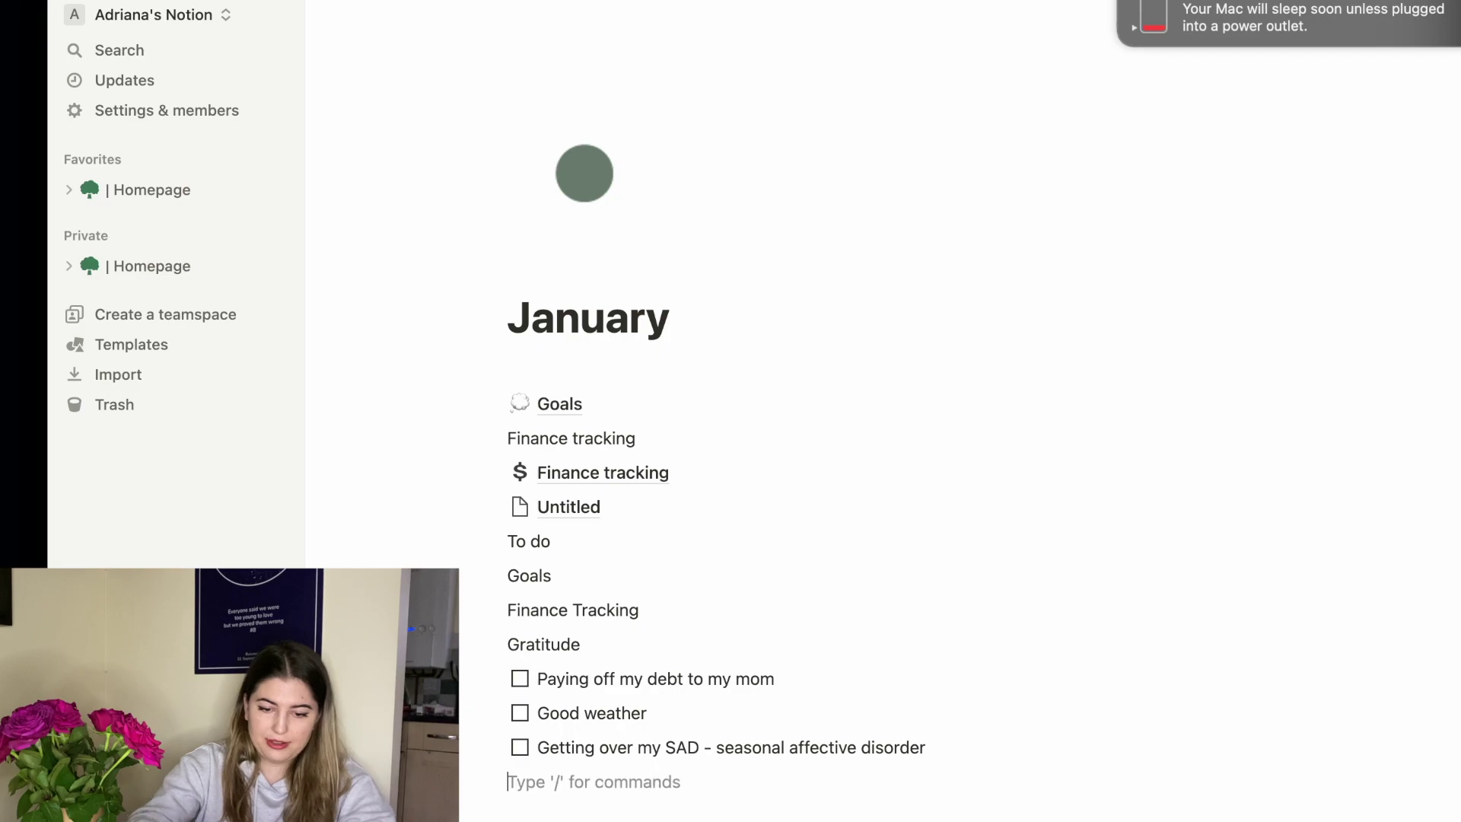
{"action": "key", "text": "BackSpace"}
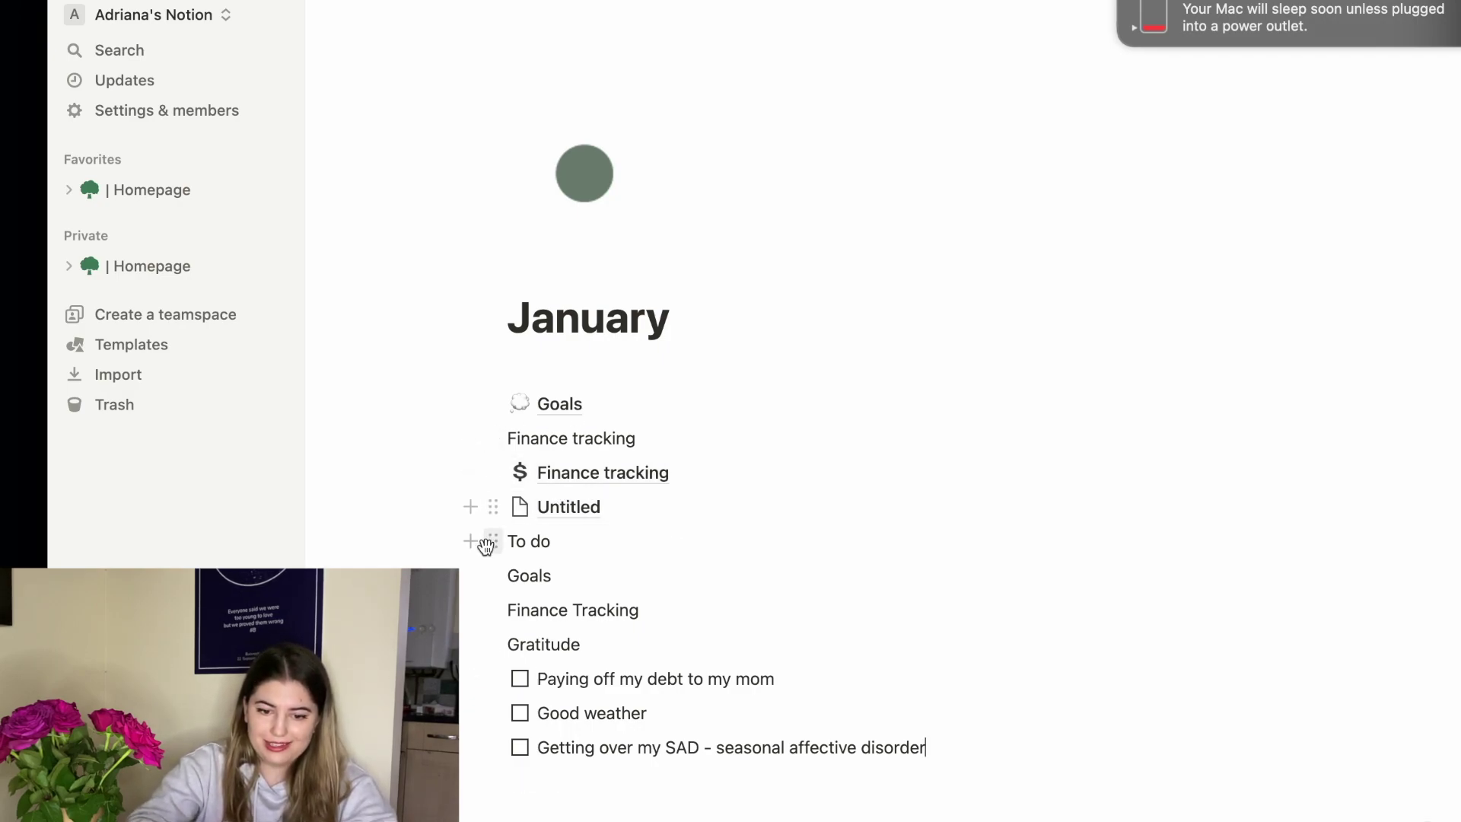
{"action": "left_click", "coordinate": [492, 509]}
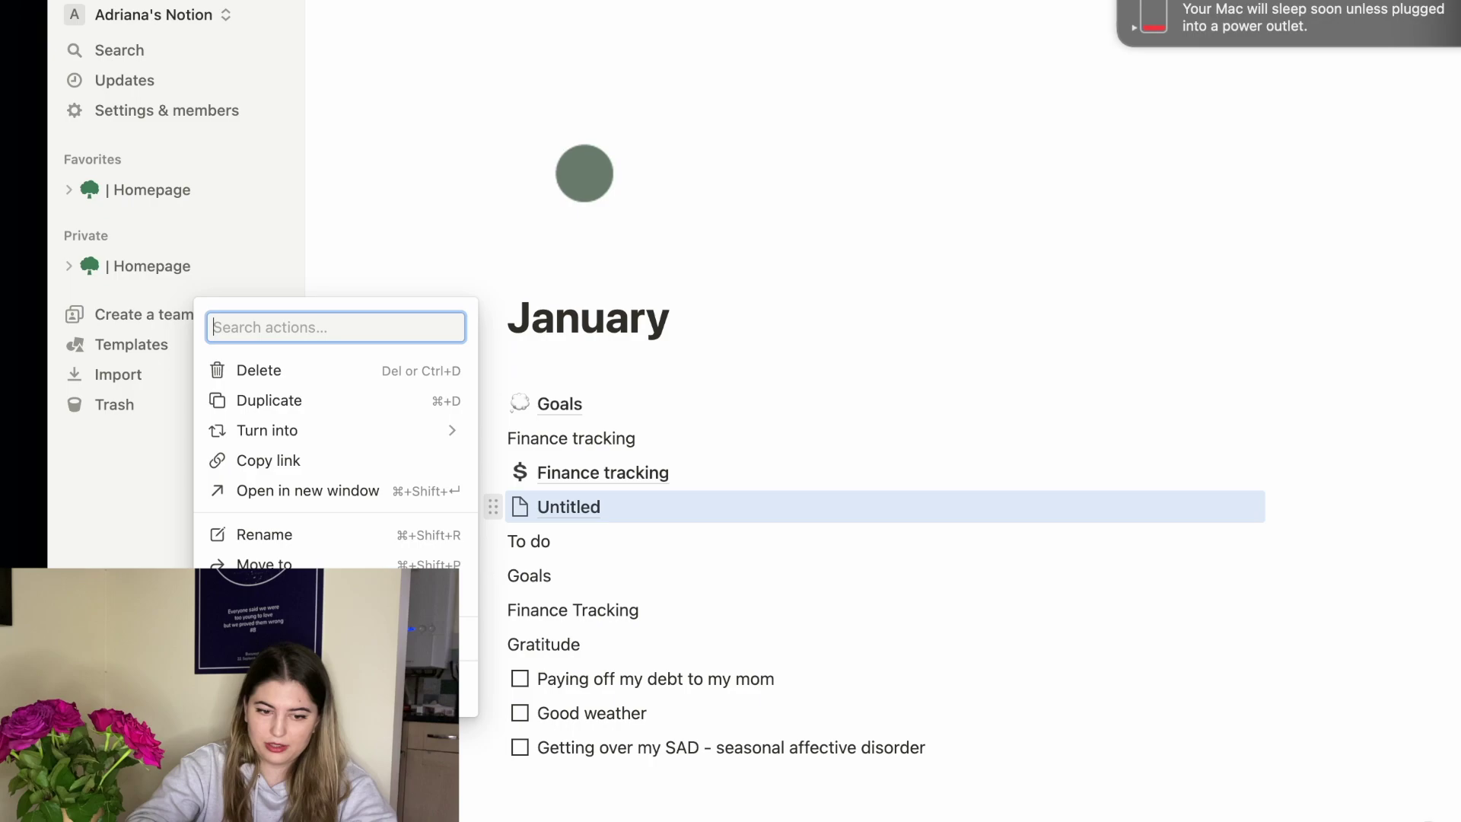
{"action": "left_click", "coordinate": [327, 375]}
{"action": "left_click", "coordinate": [493, 403]}
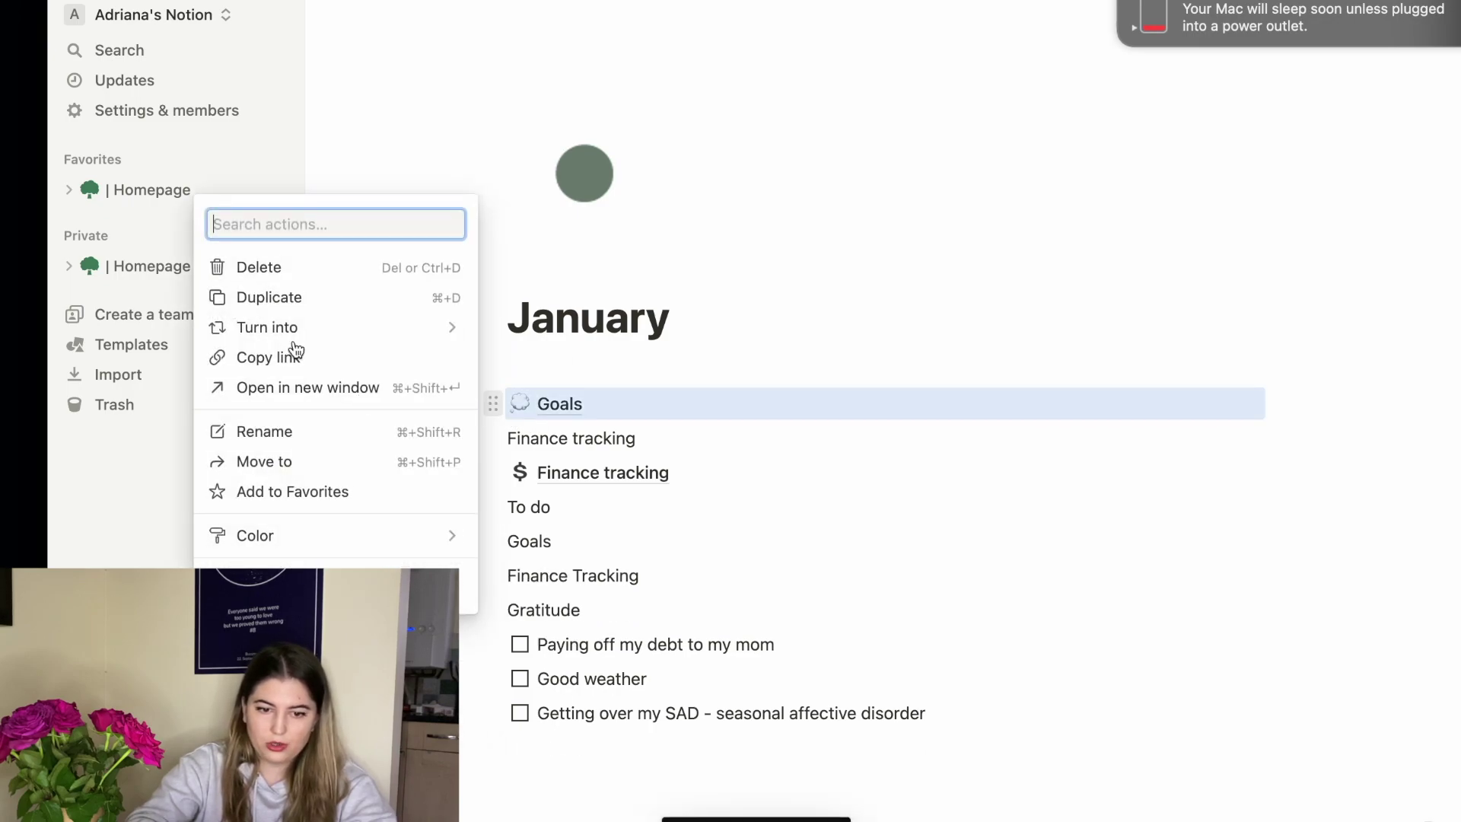
{"action": "left_click", "coordinate": [289, 278]}
{"action": "left_click", "coordinate": [493, 437]}
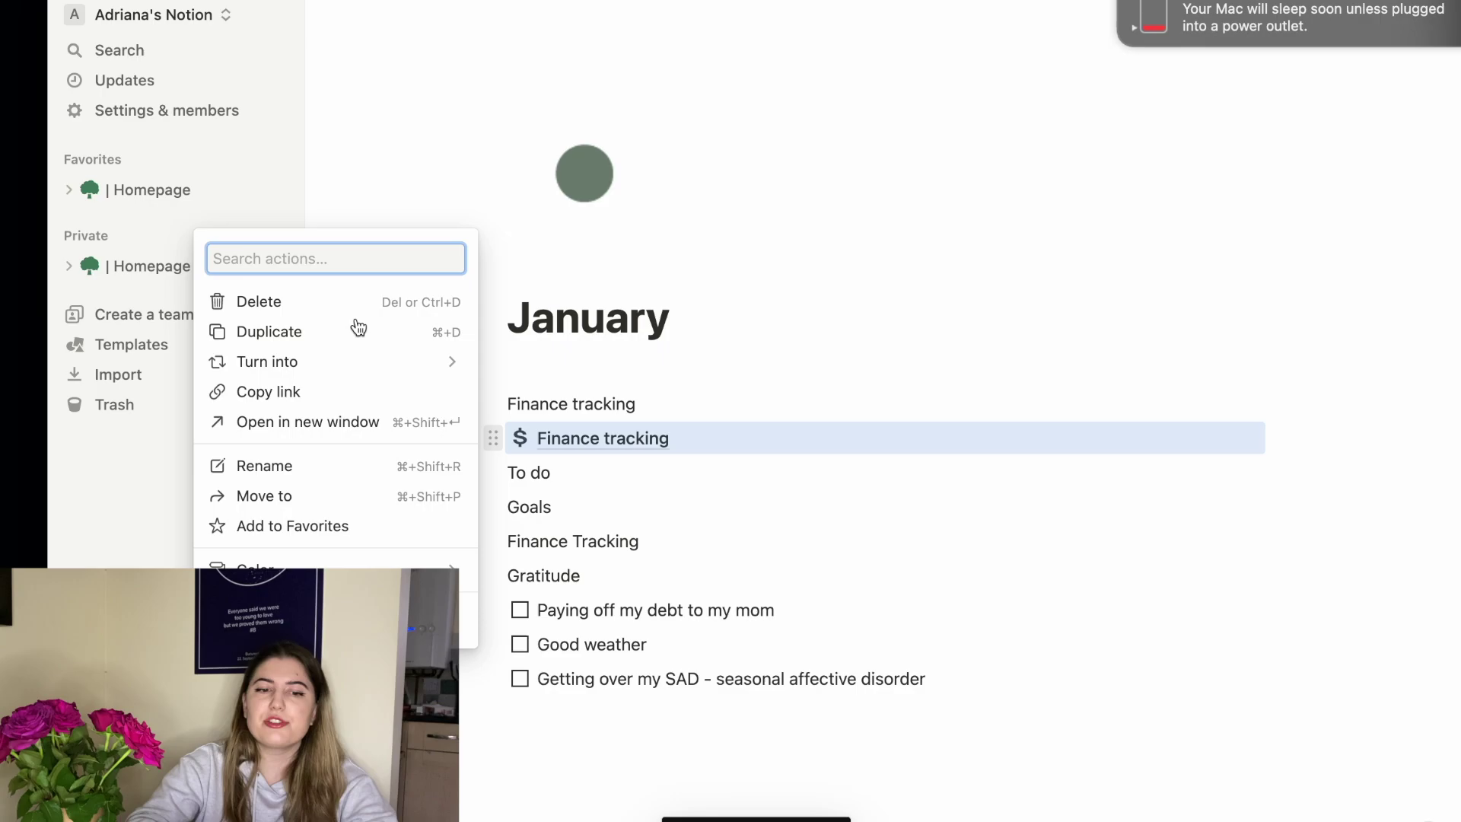
{"action": "left_click", "coordinate": [342, 303]}
{"action": "left_click", "coordinate": [593, 2]}
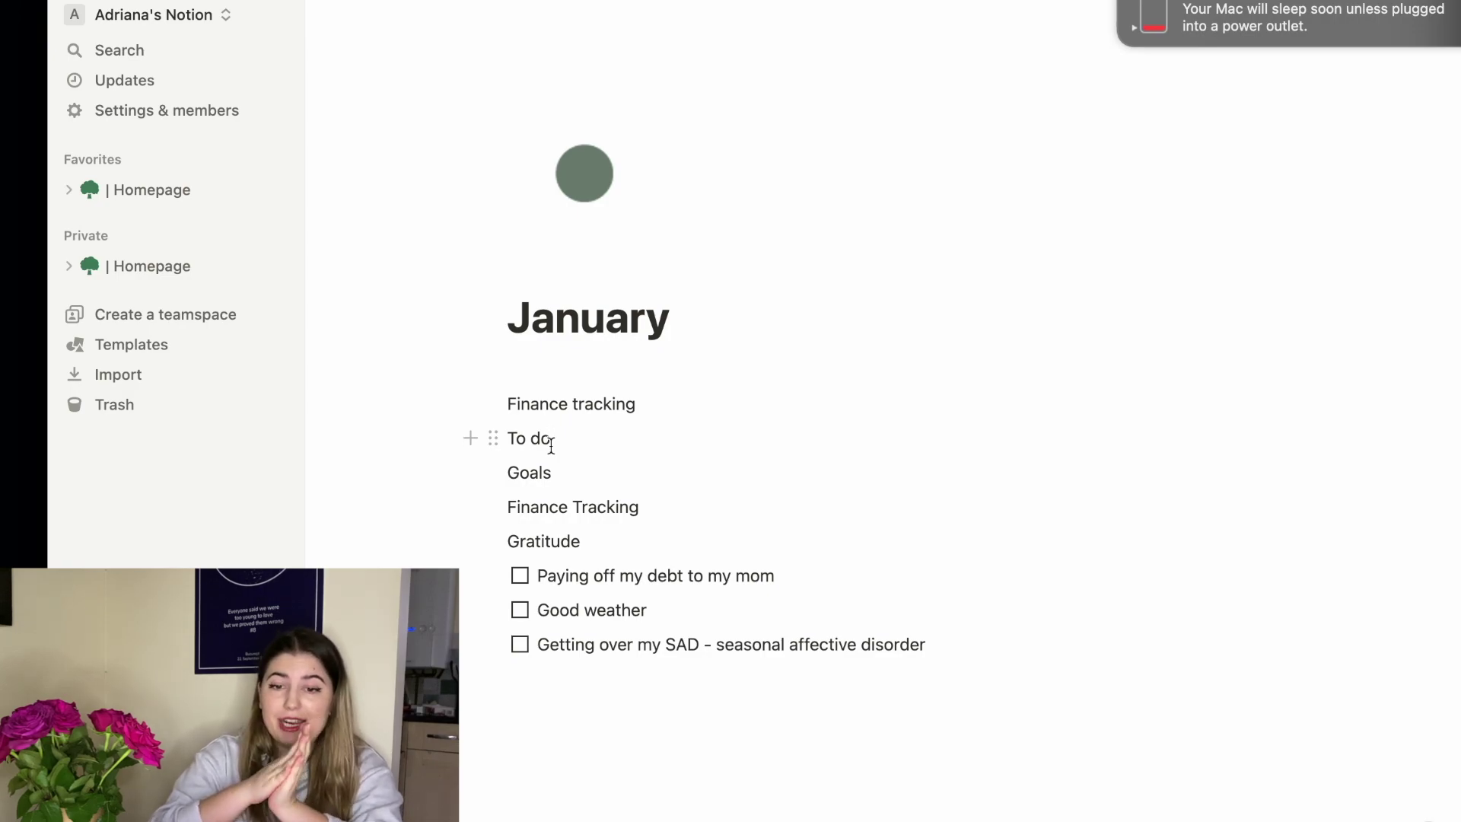
Insert a ticked 'Finance tracking' to-do and clear the leftover Finance tracking text line.
{"action": "left_click", "coordinate": [551, 441]}
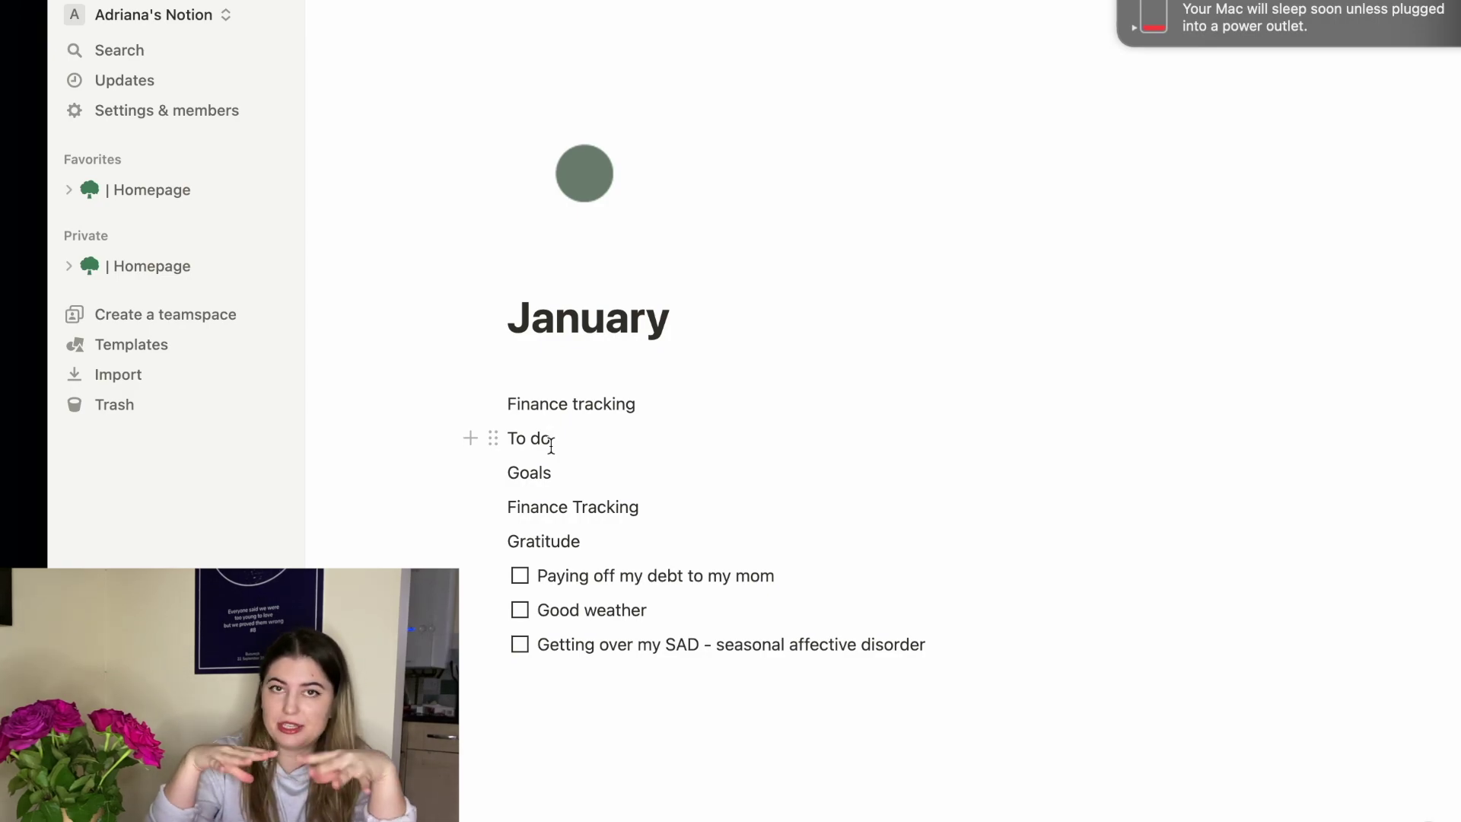
{"action": "left_click", "coordinate": [663, 408]}
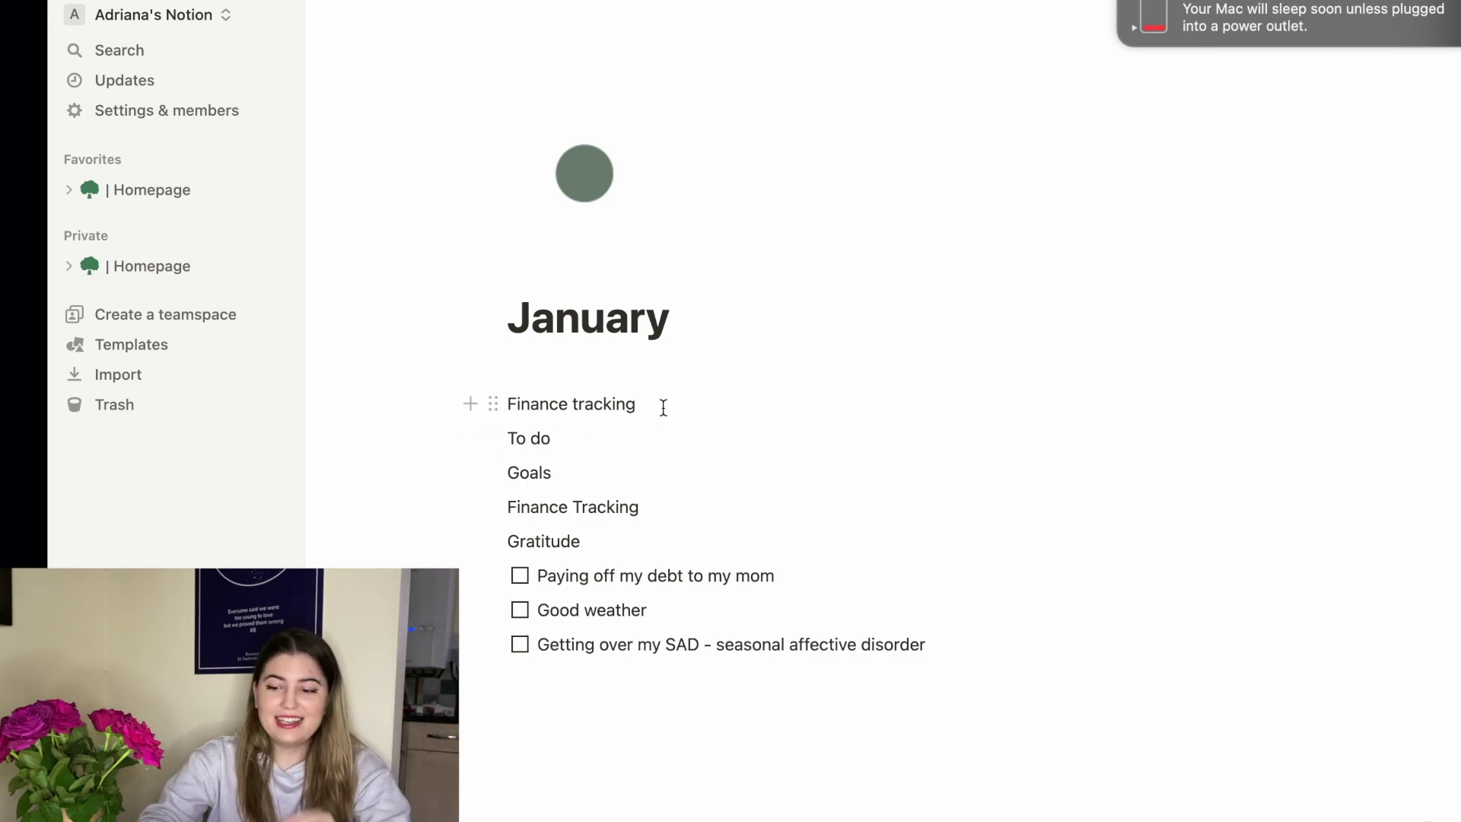
{"action": "left_click", "coordinate": [509, 404]}
{"action": "type", "text": "/b"}
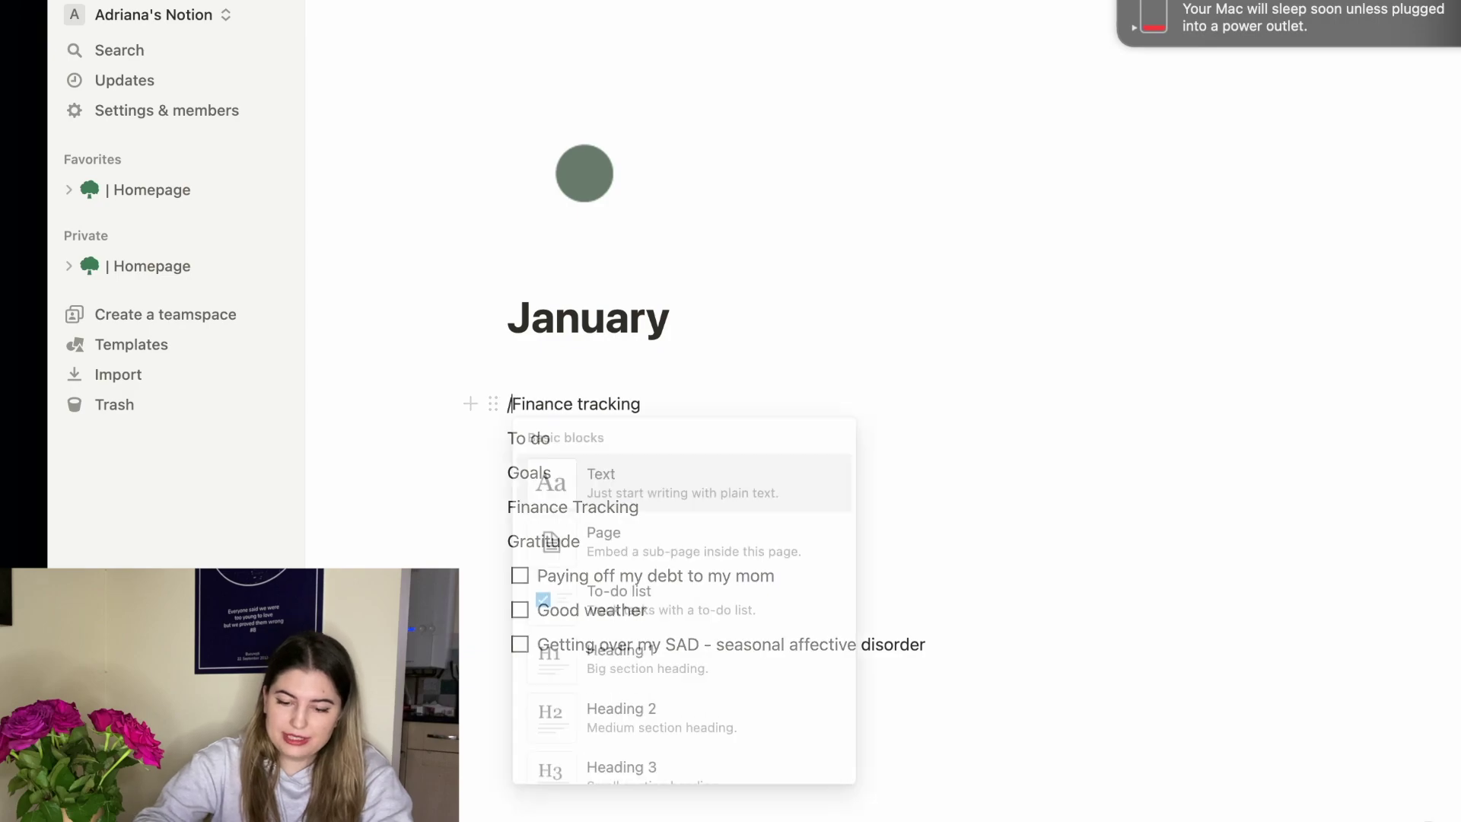
{"action": "type", "text": "ul"}
{"action": "key", "text": "Return"}
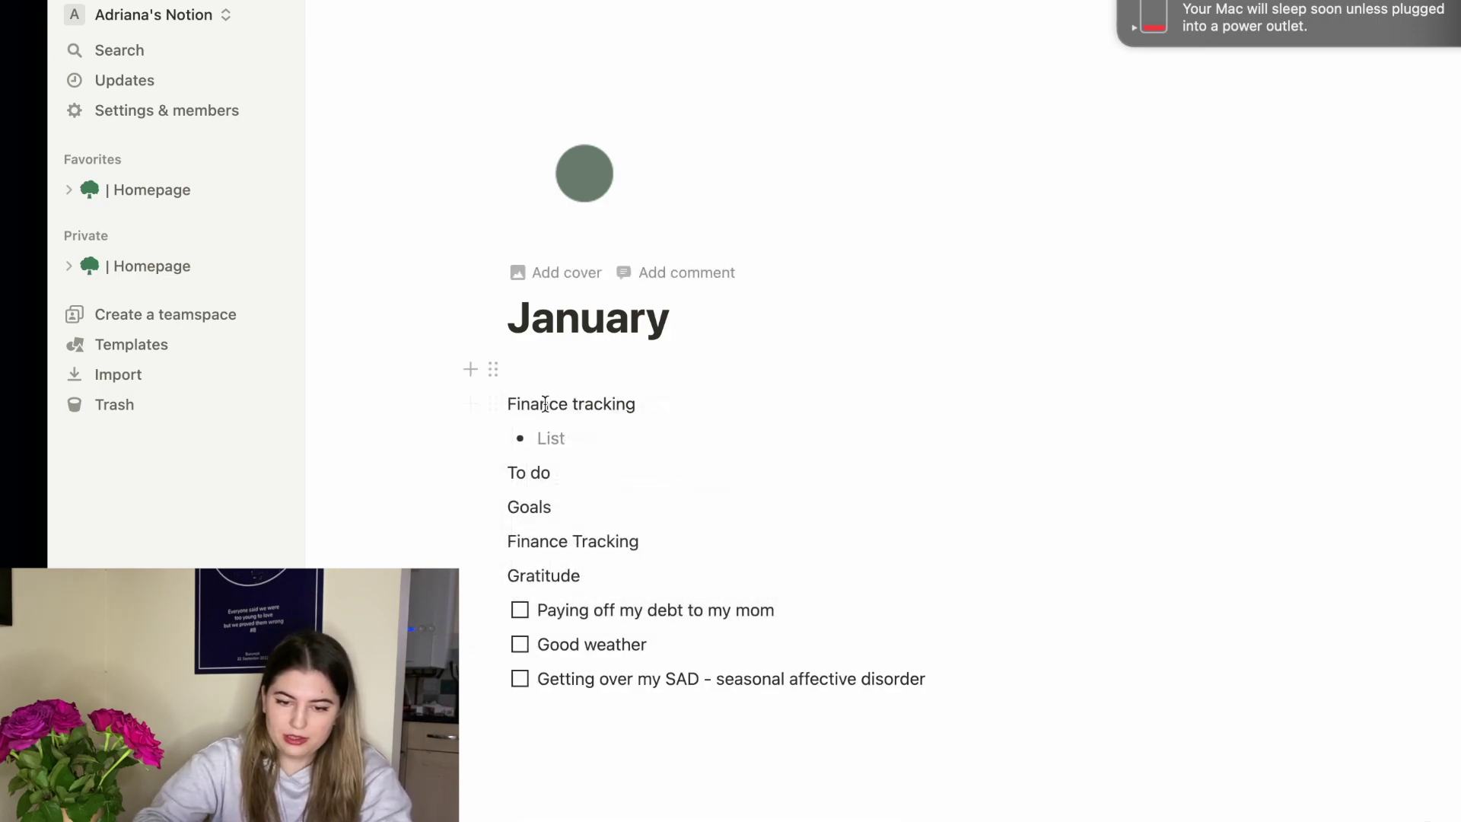
{"action": "key", "text": "BackSpace"}
{"action": "type", "text": "/to"}
{"action": "key", "text": "Return"}
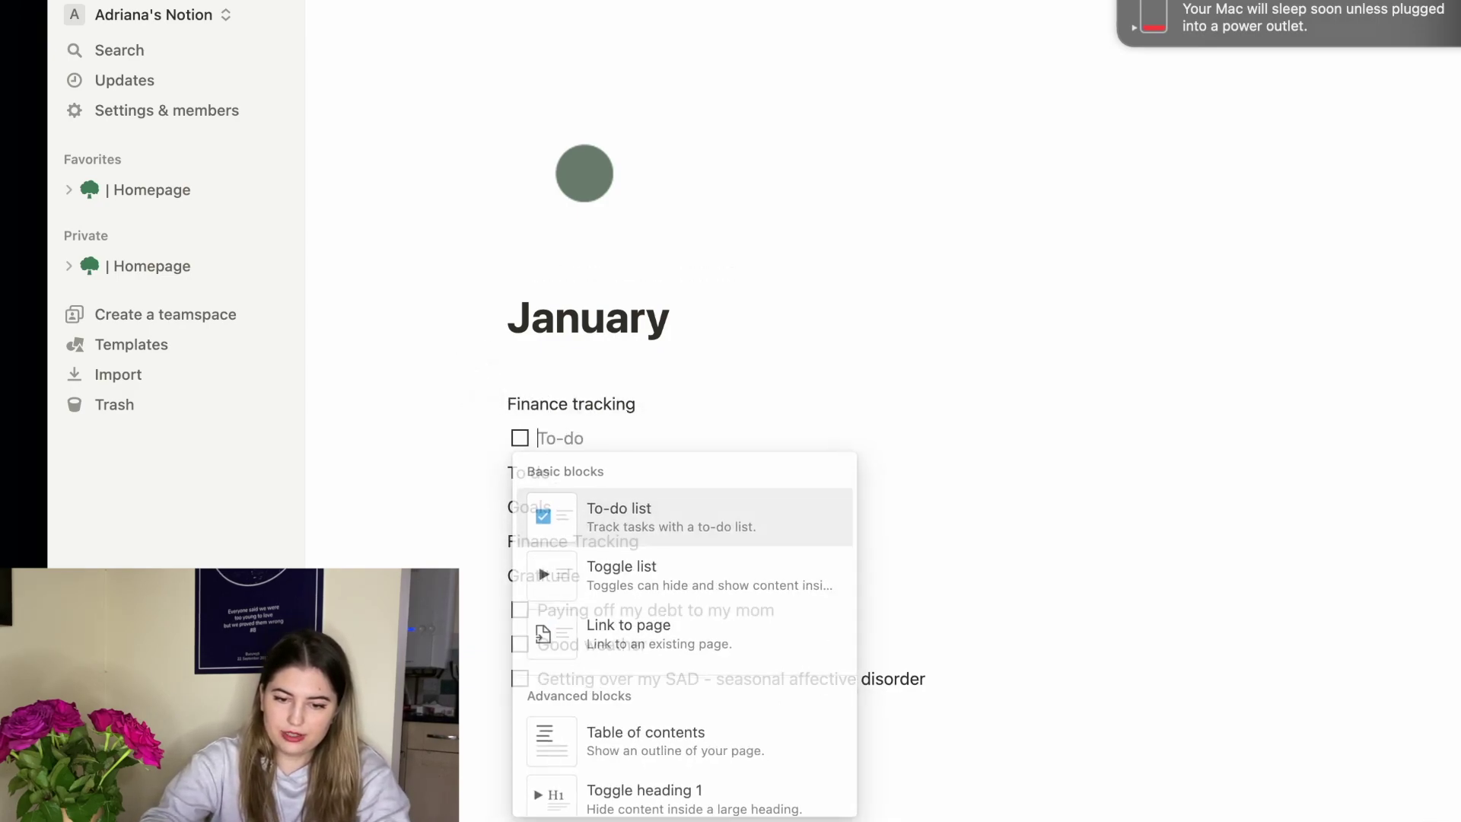
{"action": "type", "text": "Finance tracking"}
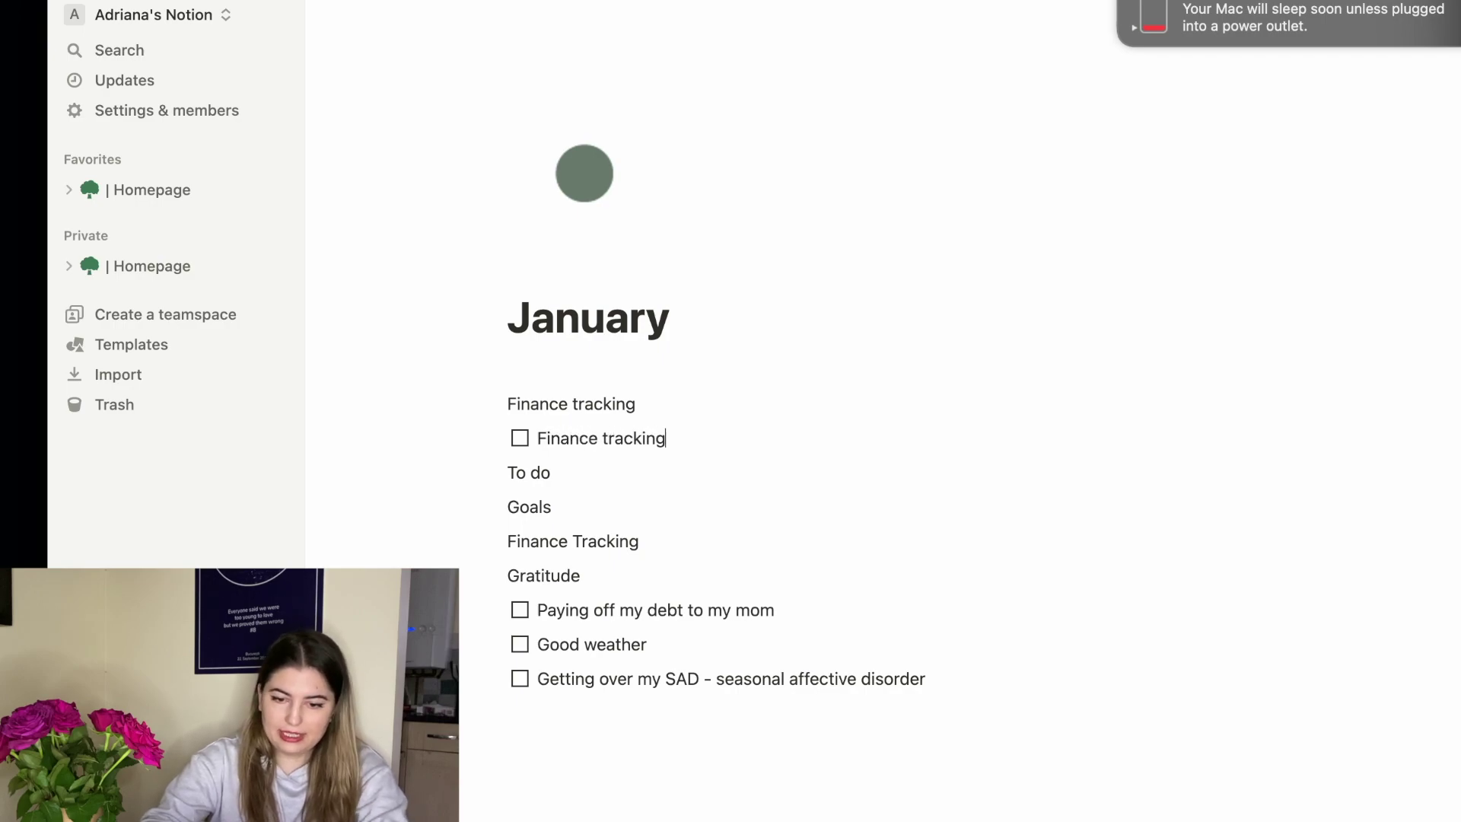
{"action": "left_click", "coordinate": [520, 439]}
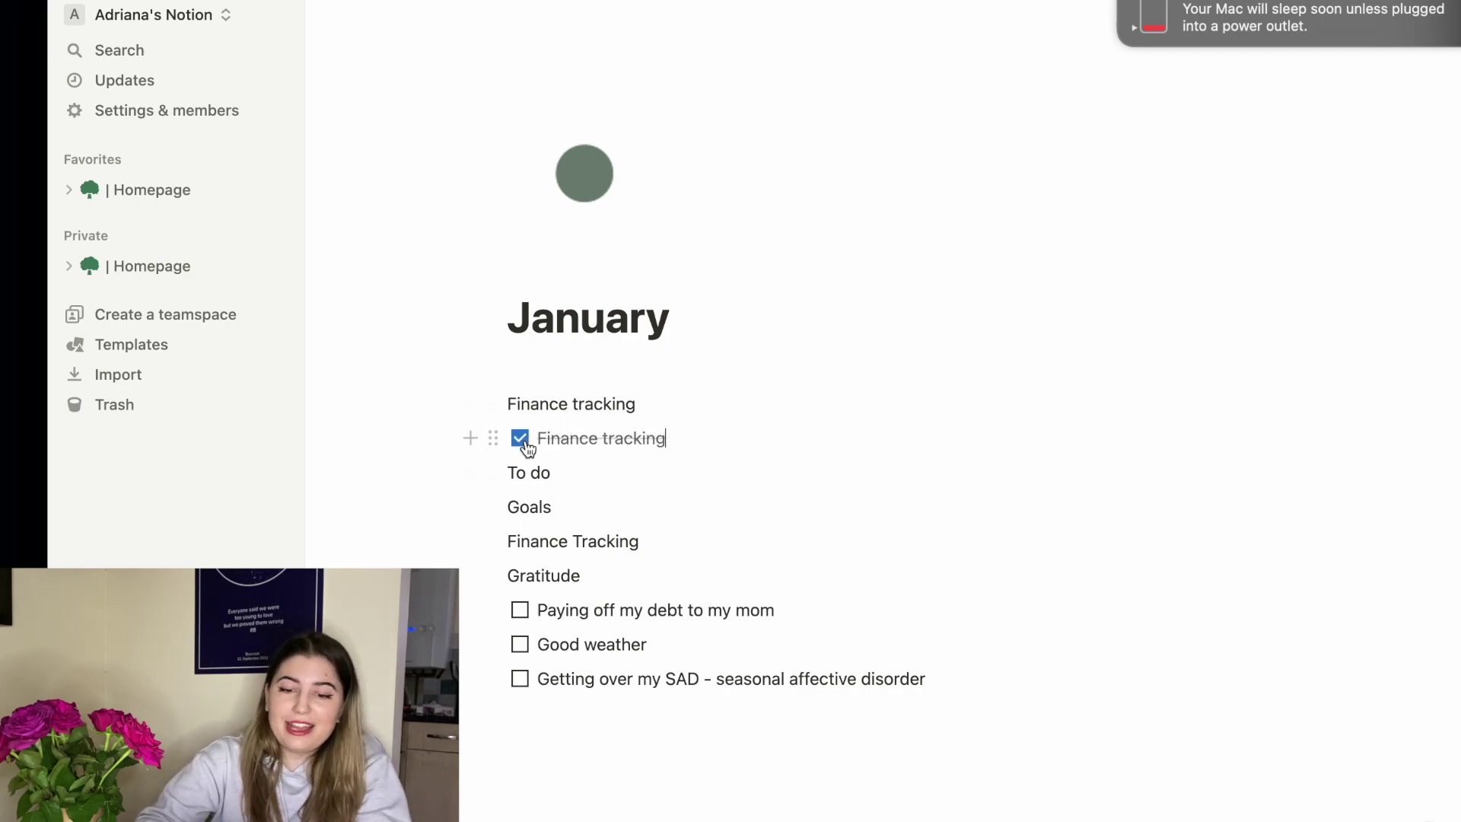
{"action": "triple_click", "coordinate": [630, 396]}
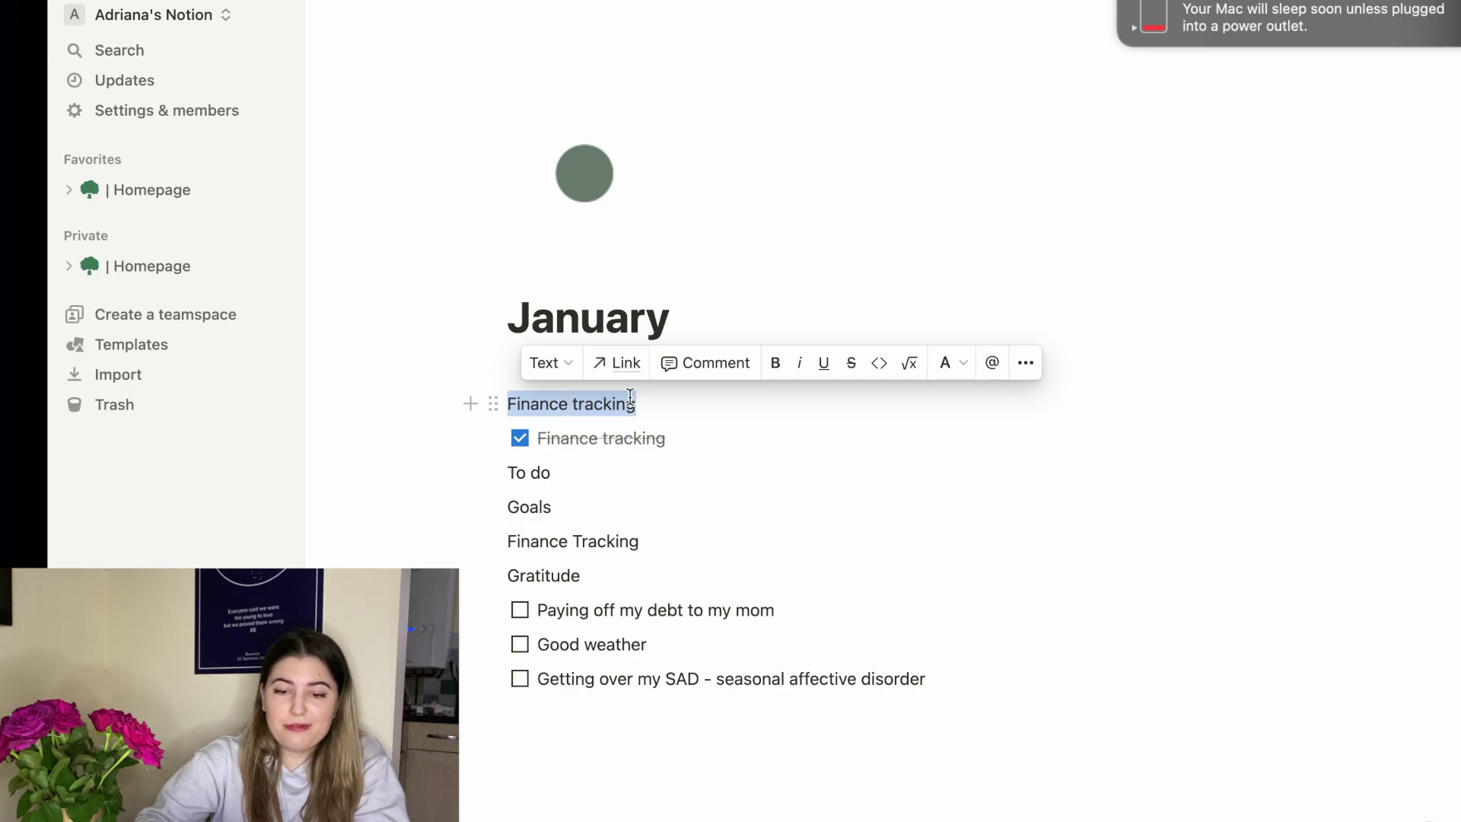
{"action": "key", "text": "BackSpace"}
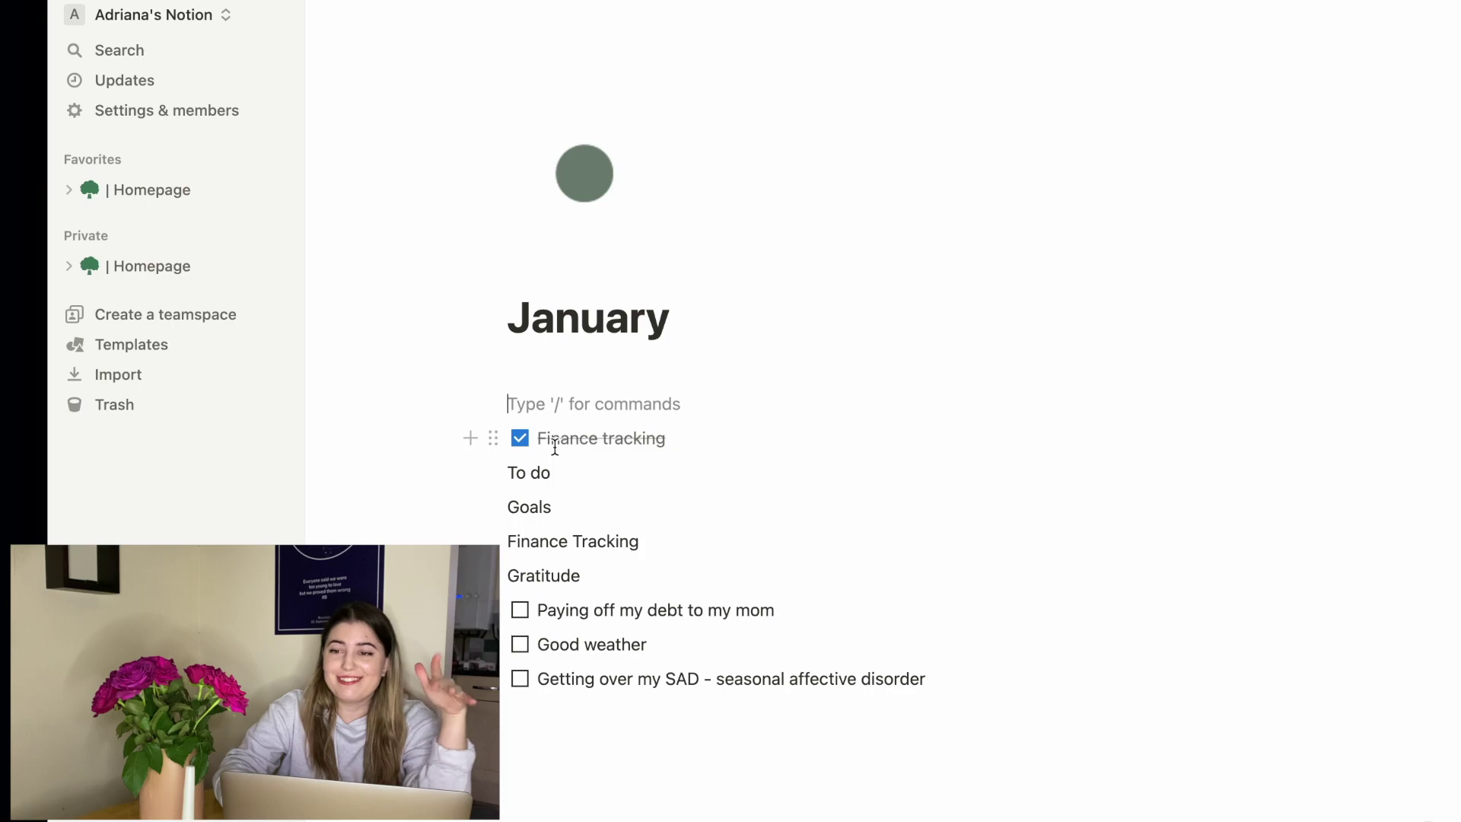
Remove the empty line above Finance tracking and add an empty to-do under Goals.
{"action": "key", "text": "BackSpace"}
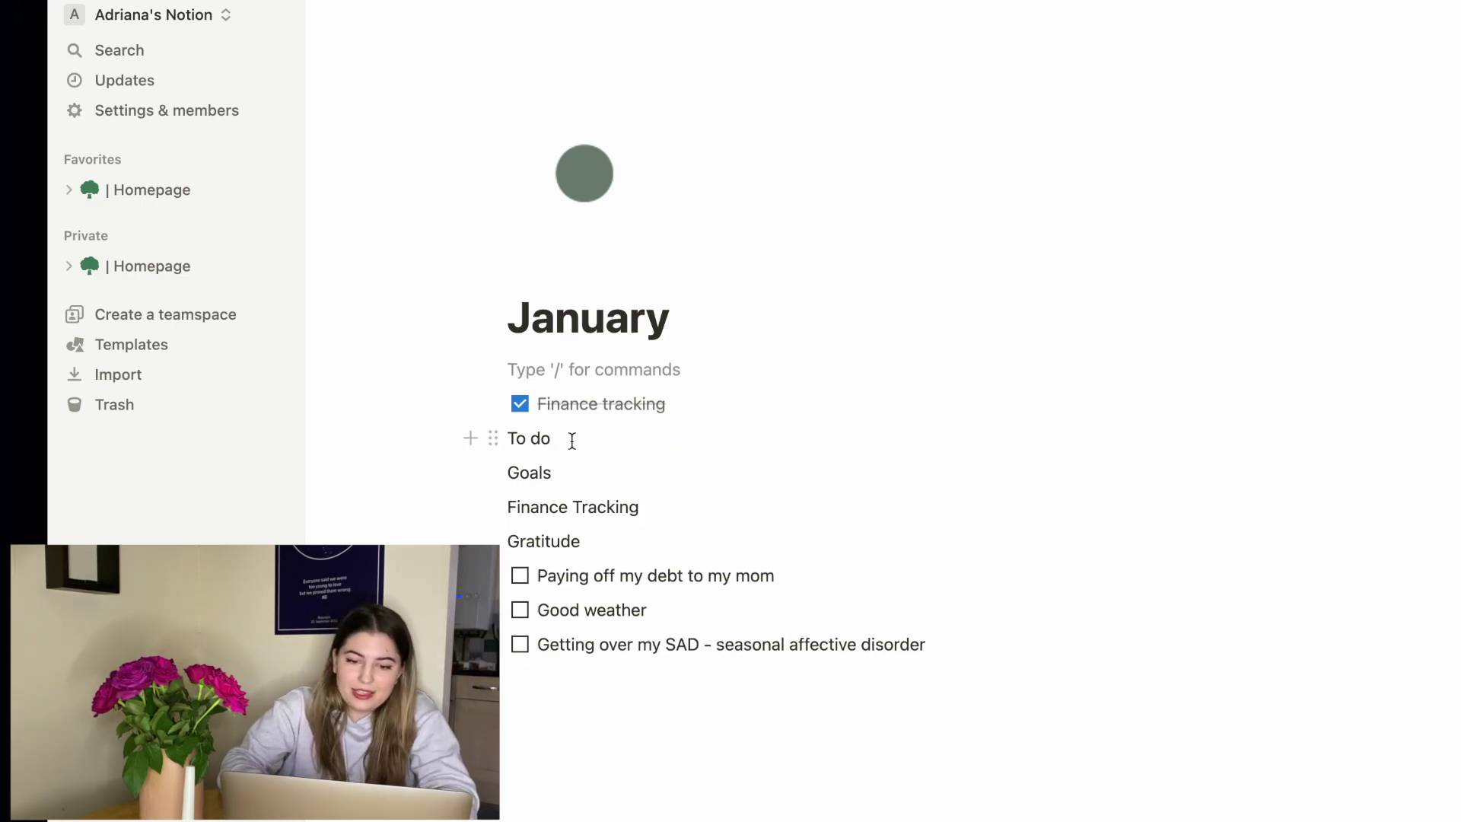
{"action": "key", "text": "Down"}
{"action": "key", "text": "Down"}
{"action": "key", "text": "Down"}
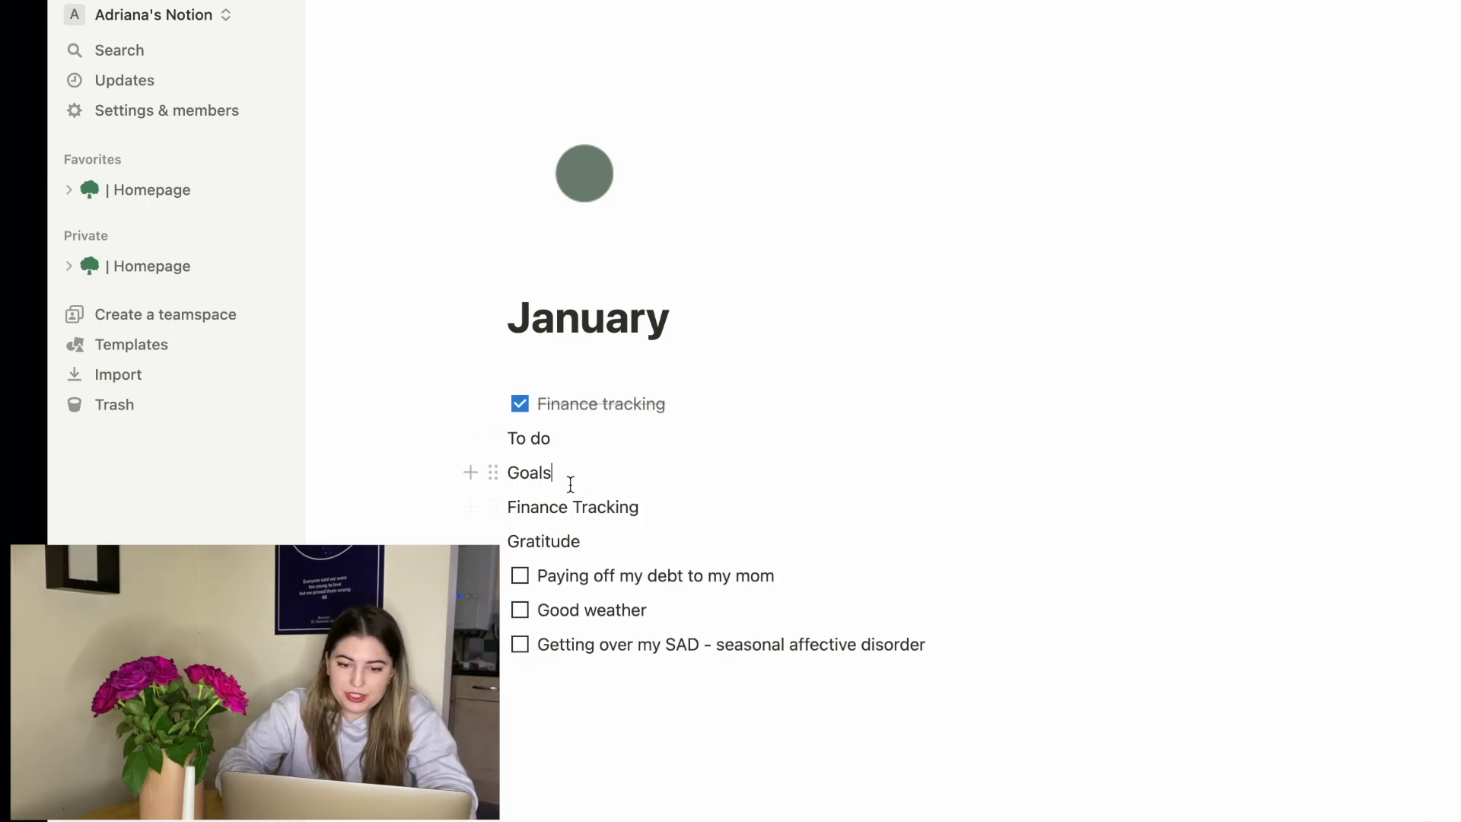
{"action": "key", "text": "Return"}
{"action": "type", "text": "/td"}
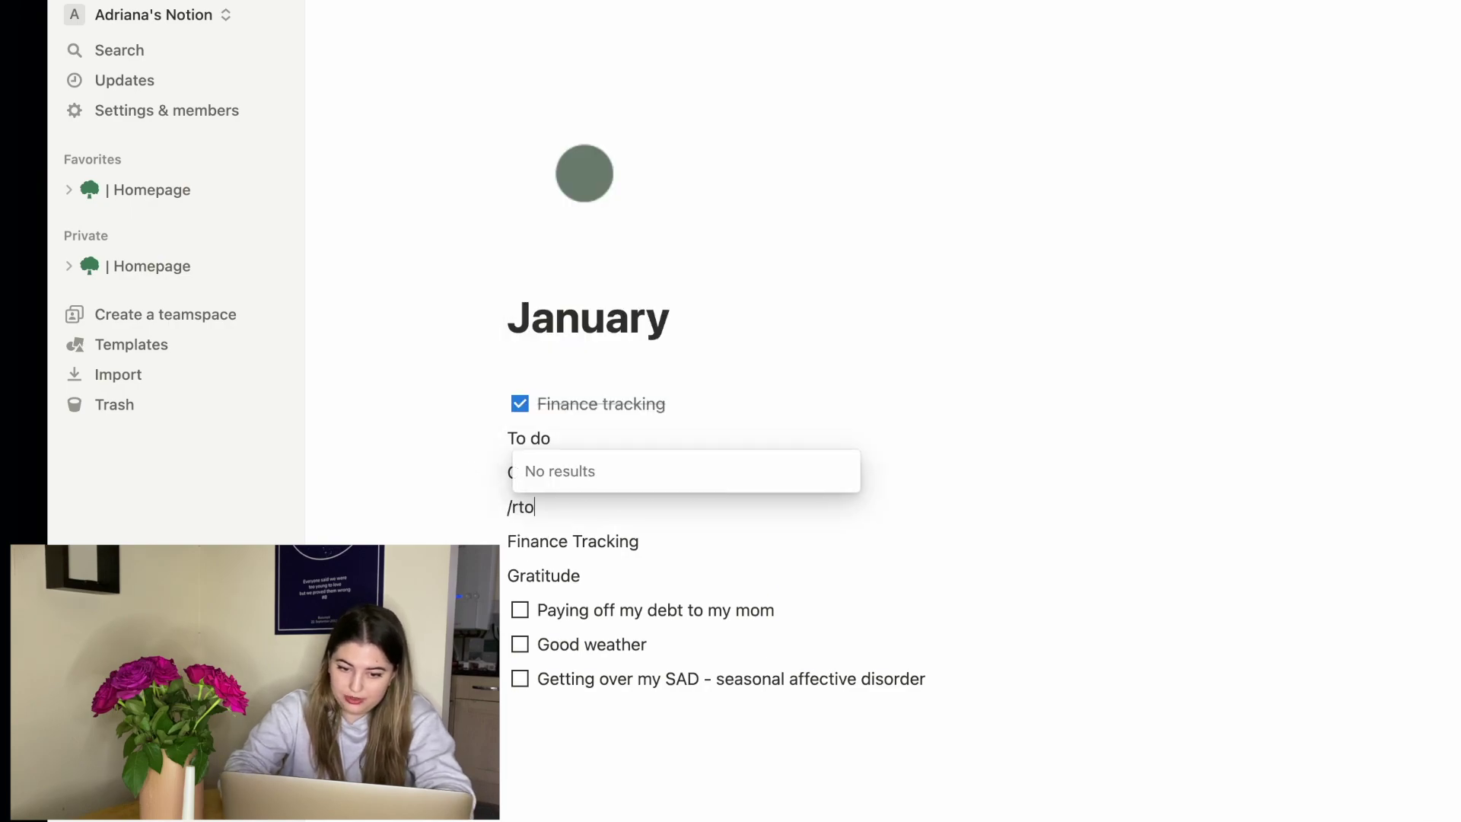
{"action": "key", "text": "BackSpace"}
{"action": "type", "text": "o"}
{"action": "key", "text": "Return"}
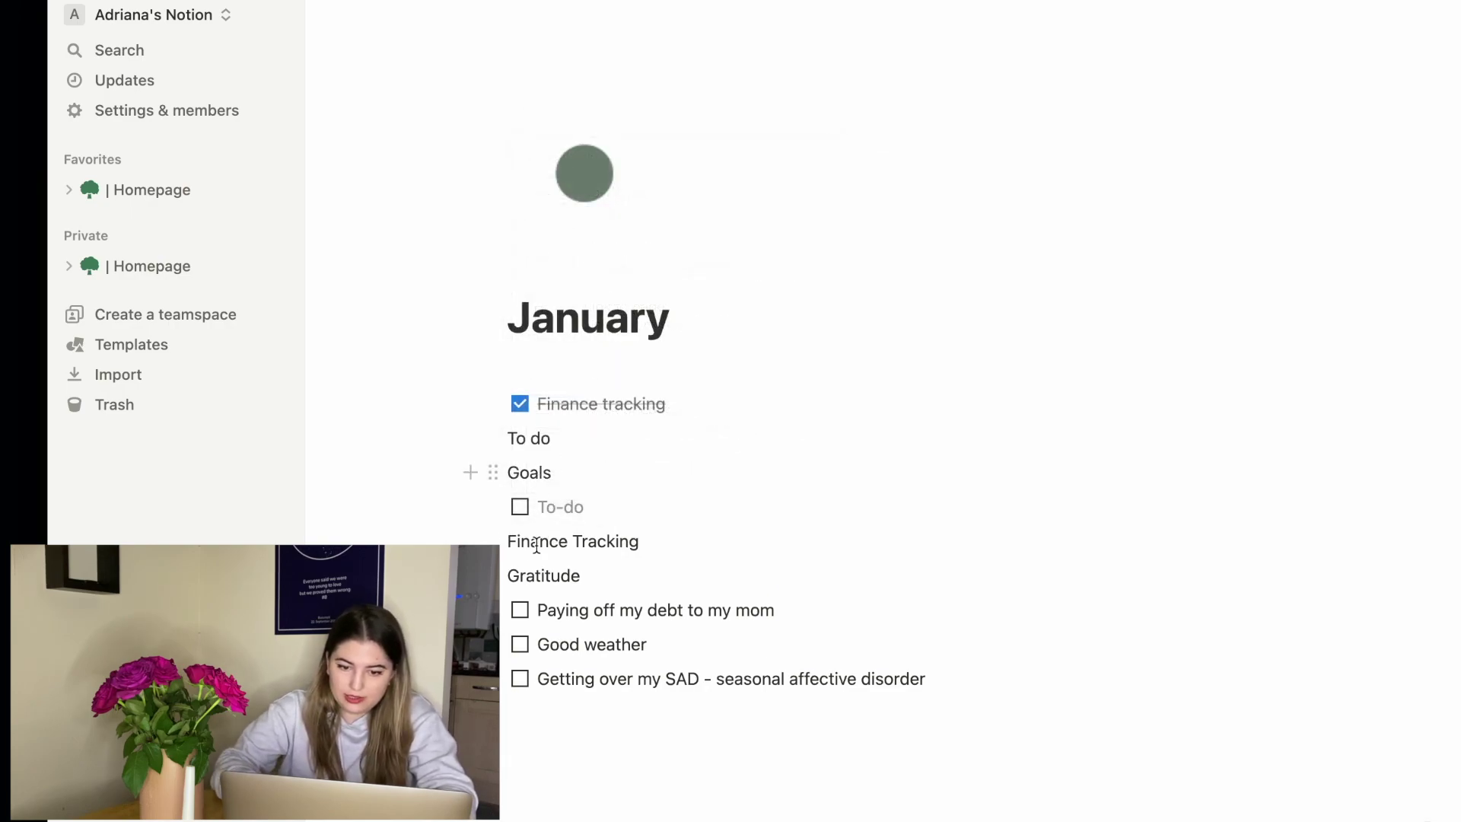
Delete the Finance Tracking heading, move up 'To do:' and give it two 'xx' to-dos.
{"action": "left_click_drag", "start_coordinate": [639, 541], "coordinate": [507, 541]}
{"action": "key", "text": "BackSpace"}
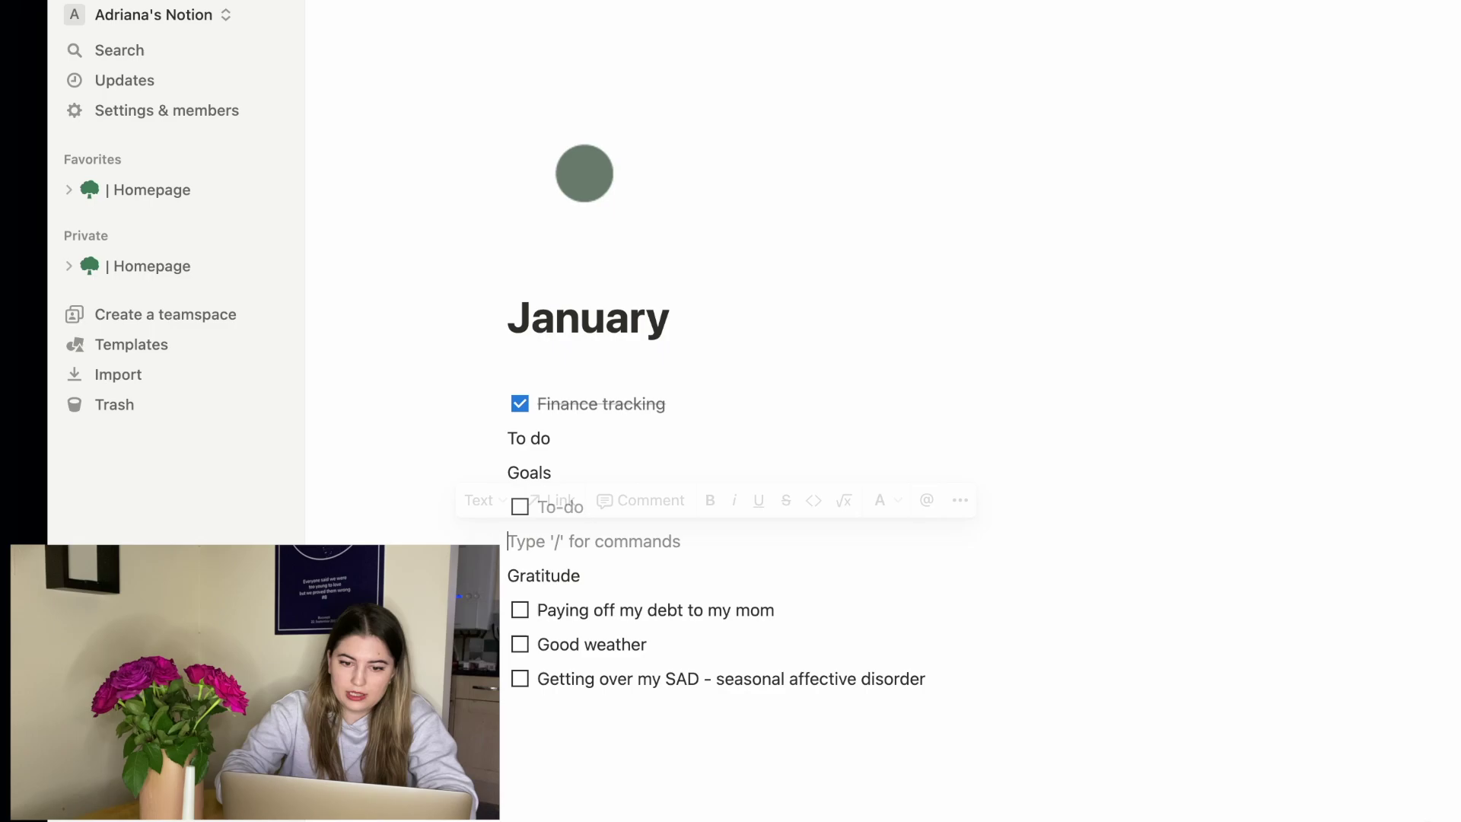
{"action": "key", "text": "BackSpace"}
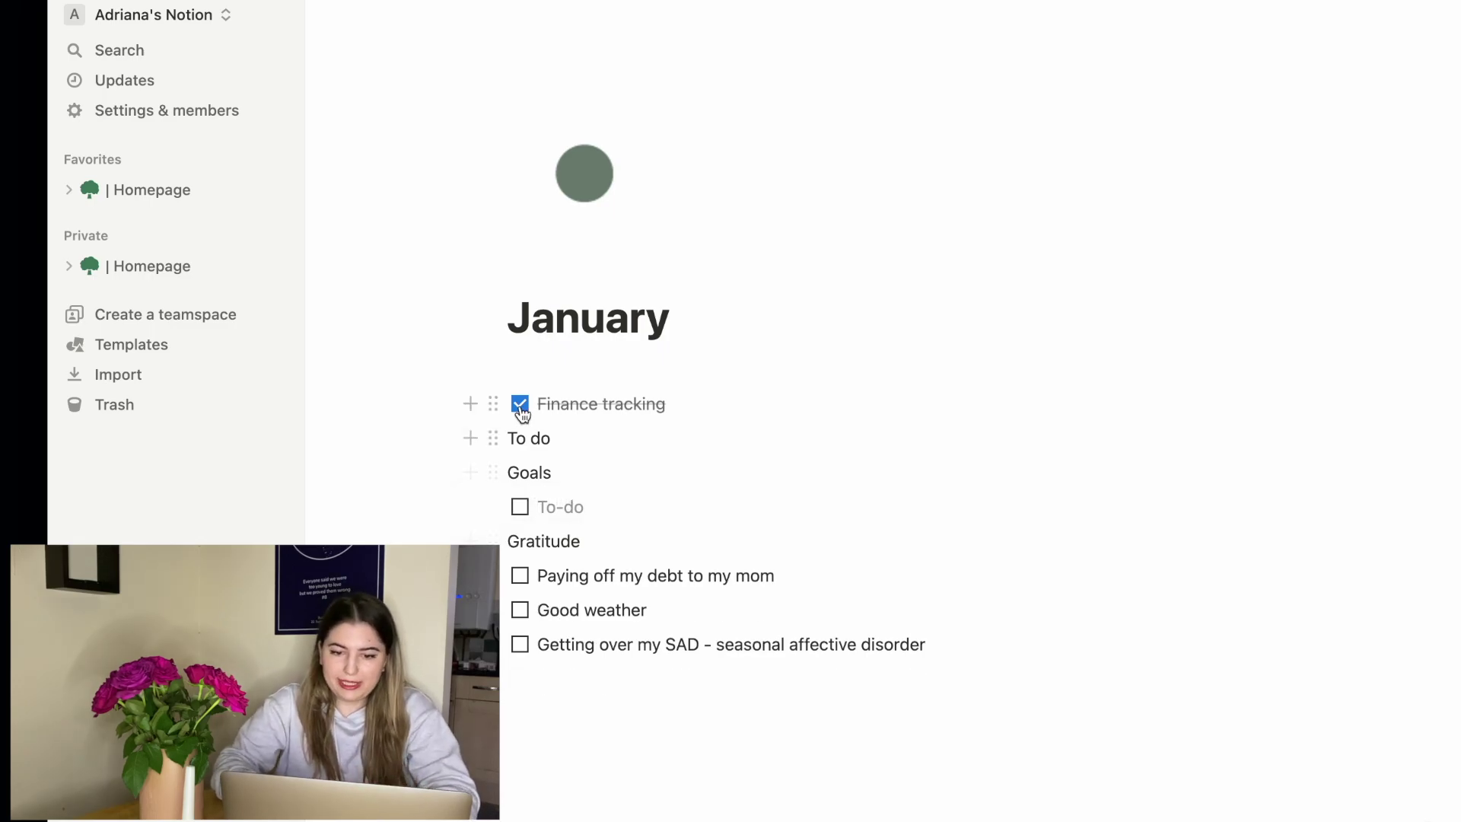
{"action": "left_click_drag", "start_coordinate": [493, 438], "coordinate": [493, 396]}
{"action": "type", "text": ":"}
{"action": "key", "text": "Return"}
{"action": "type", "text": "xx"}
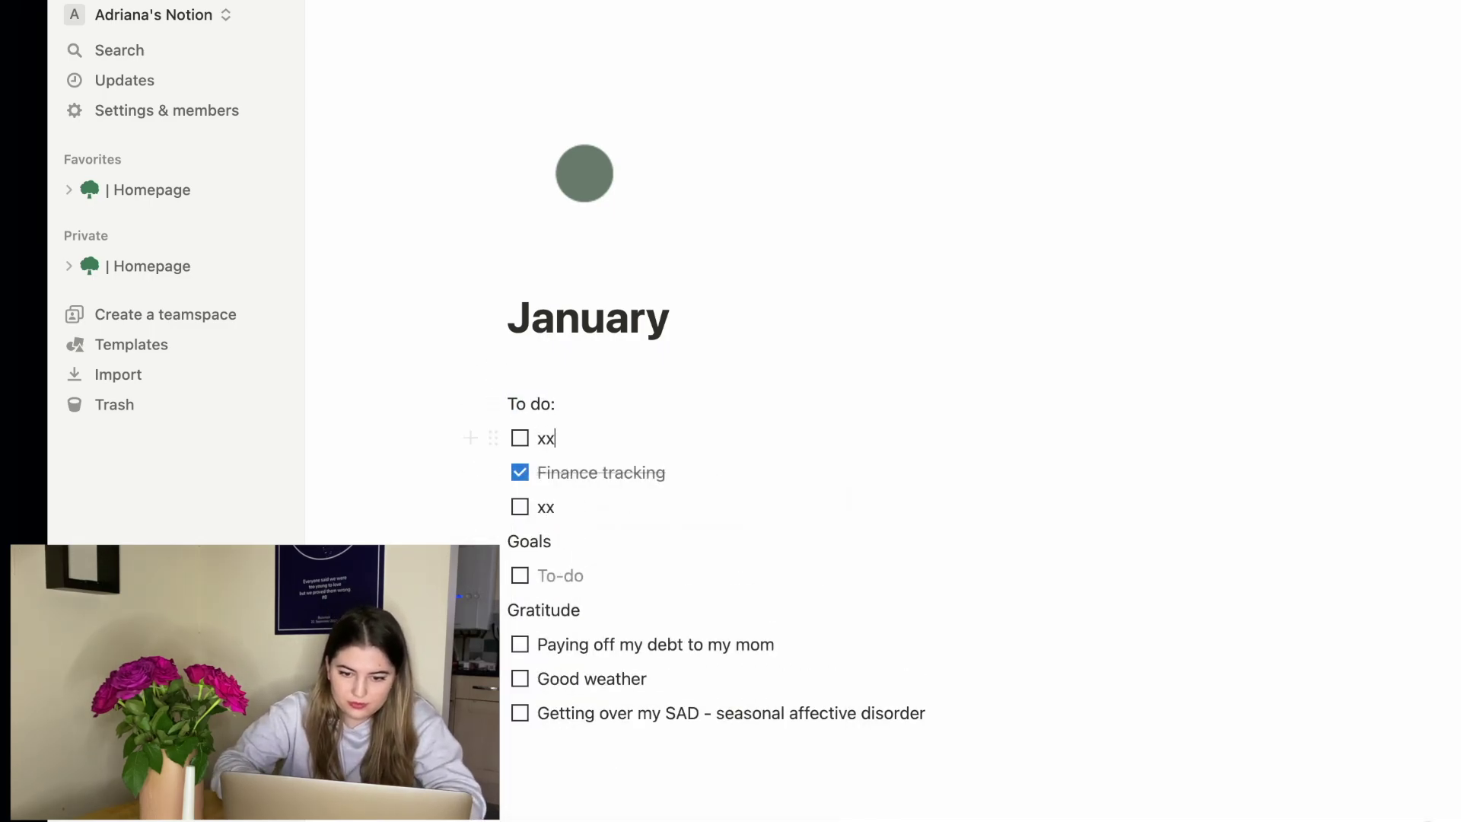
{"action": "key", "text": "Return"}
{"action": "type", "text": "xx"}
{"action": "key", "text": "Return"}
{"action": "type", "text": "xx"}
Arrange To do:, Goals and Gratitude into three side-by-side columns and copy them.
{"action": "scroll", "coordinate": [603, 550], "scroll_direction": "down", "scroll_amount": 2}
{"action": "left_click_drag", "start_coordinate": [493, 505], "coordinate": [1291, 241]}
{"action": "left_click_drag", "start_coordinate": [493, 568], "coordinate": [1081, 322]}
{"action": "left_click_drag", "start_coordinate": [494, 710], "coordinate": [784, 316]}
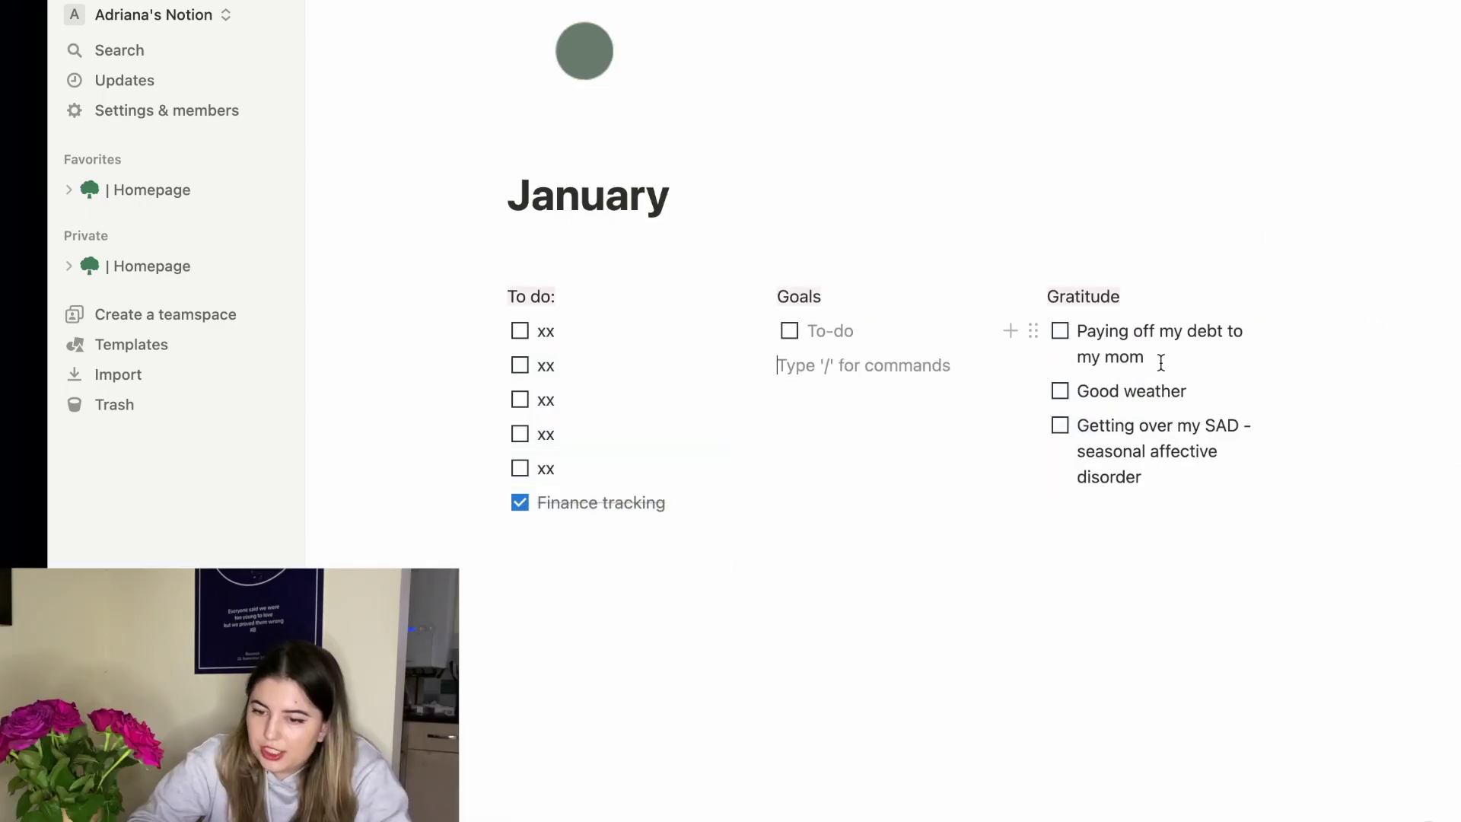
{"action": "left_click_drag", "start_coordinate": [1200, 551], "coordinate": [508, 274]}
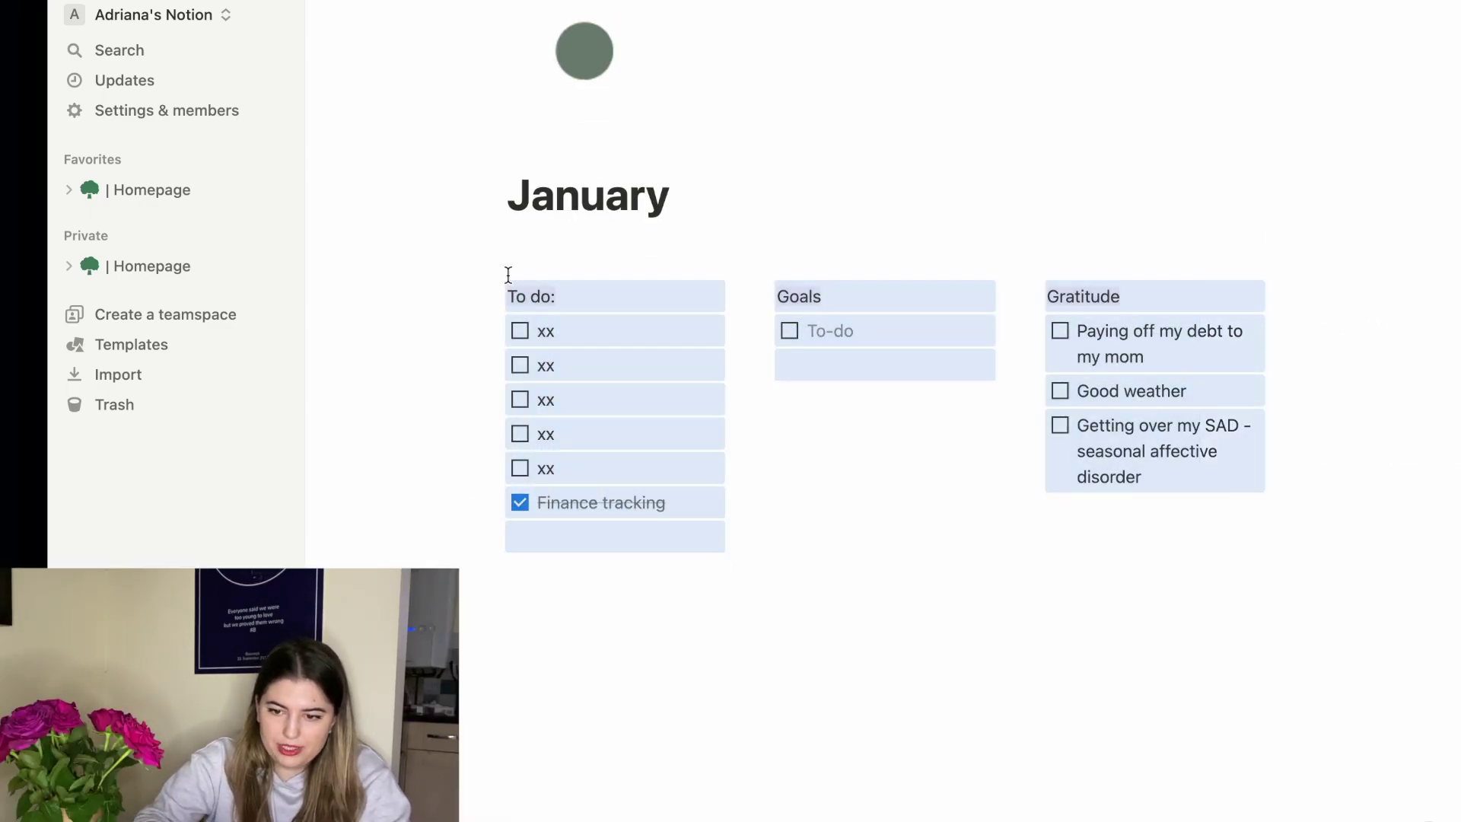
{"action": "key", "text": "super+bracketleft"}
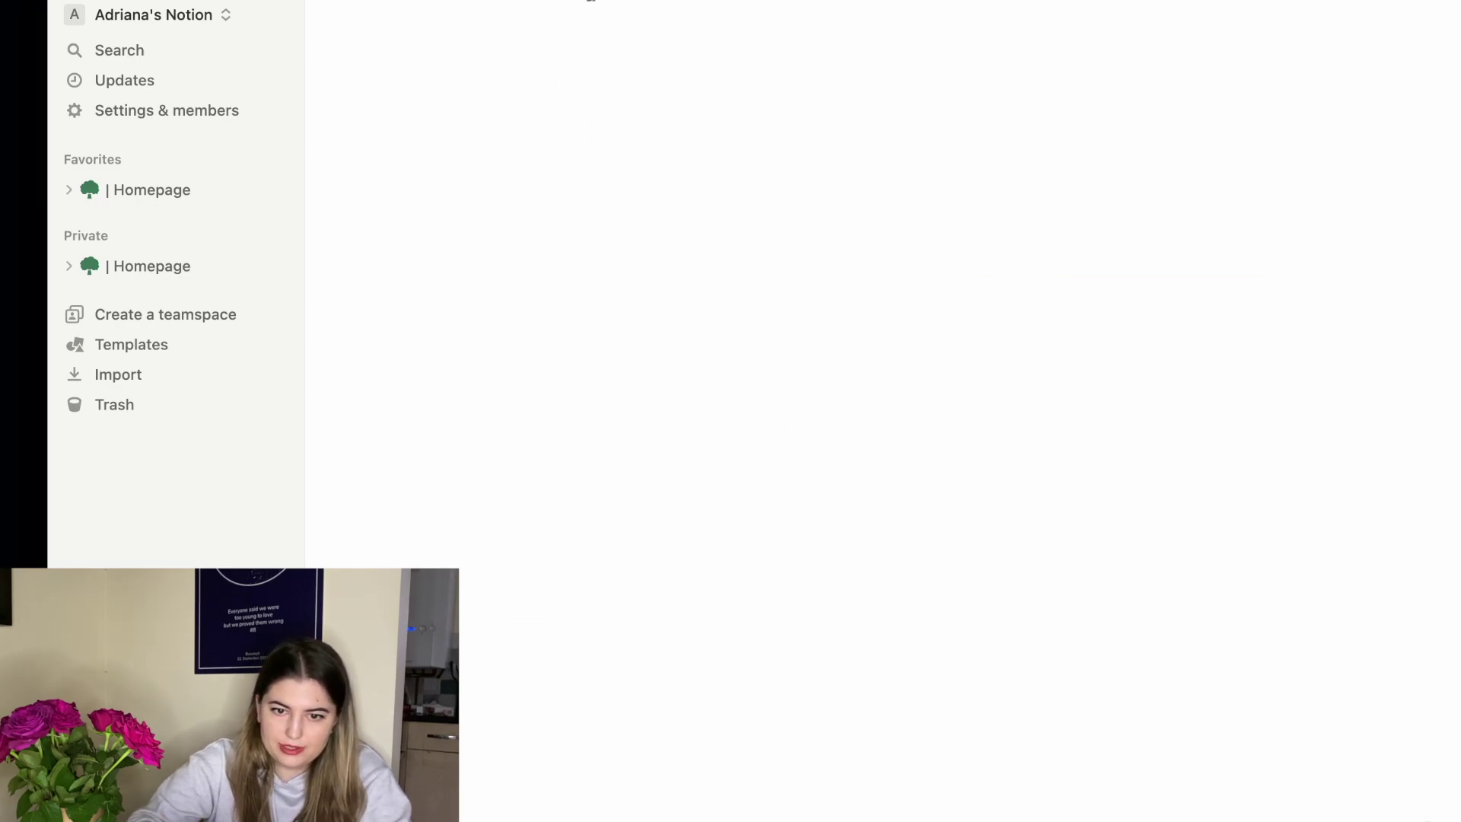
On the February page, delete the Habit Table and paste the copied three-column layout.
{"action": "left_click", "coordinate": [567, 401]}
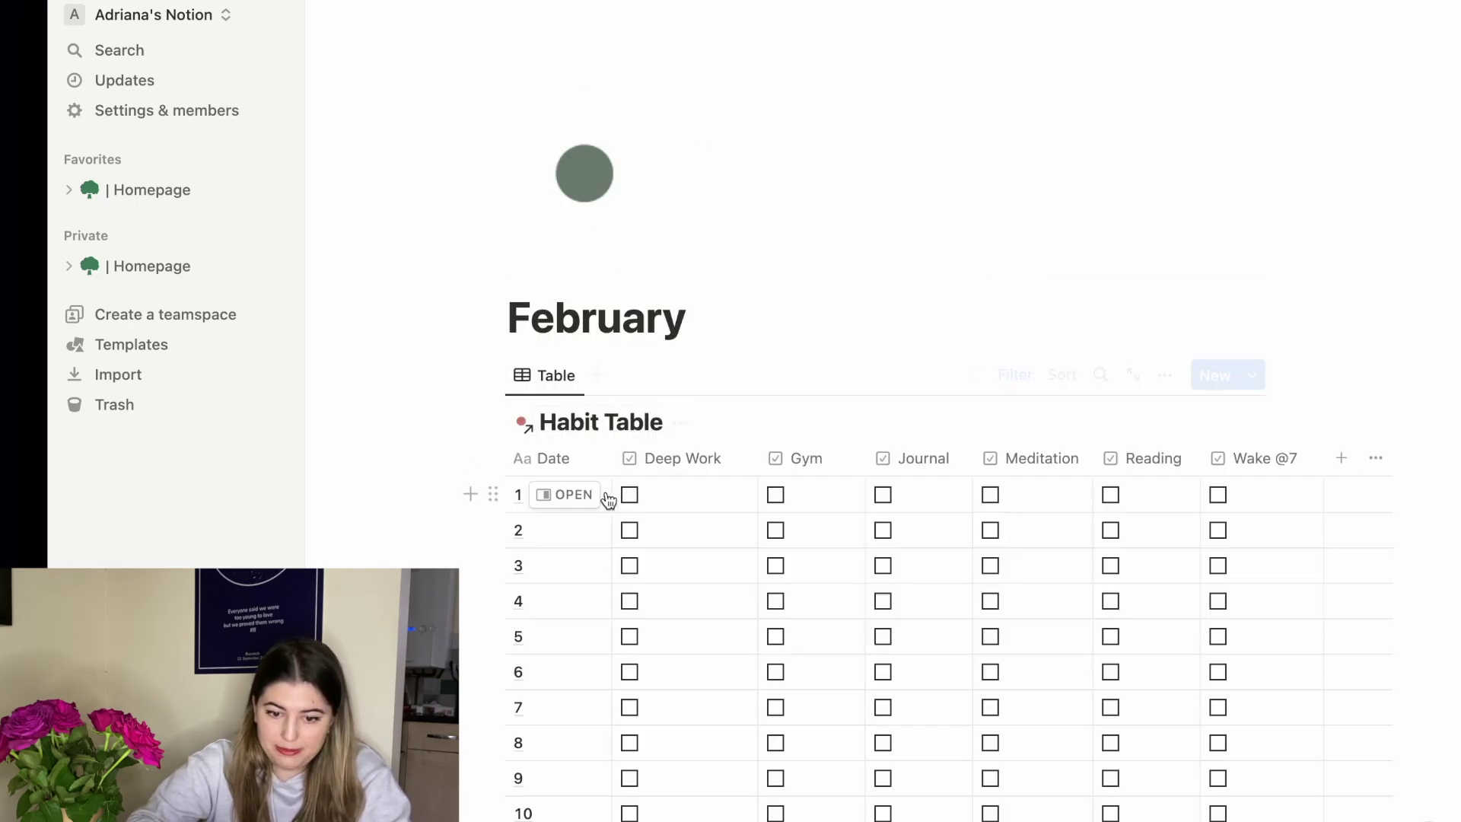
{"action": "left_click", "coordinate": [563, 381]}
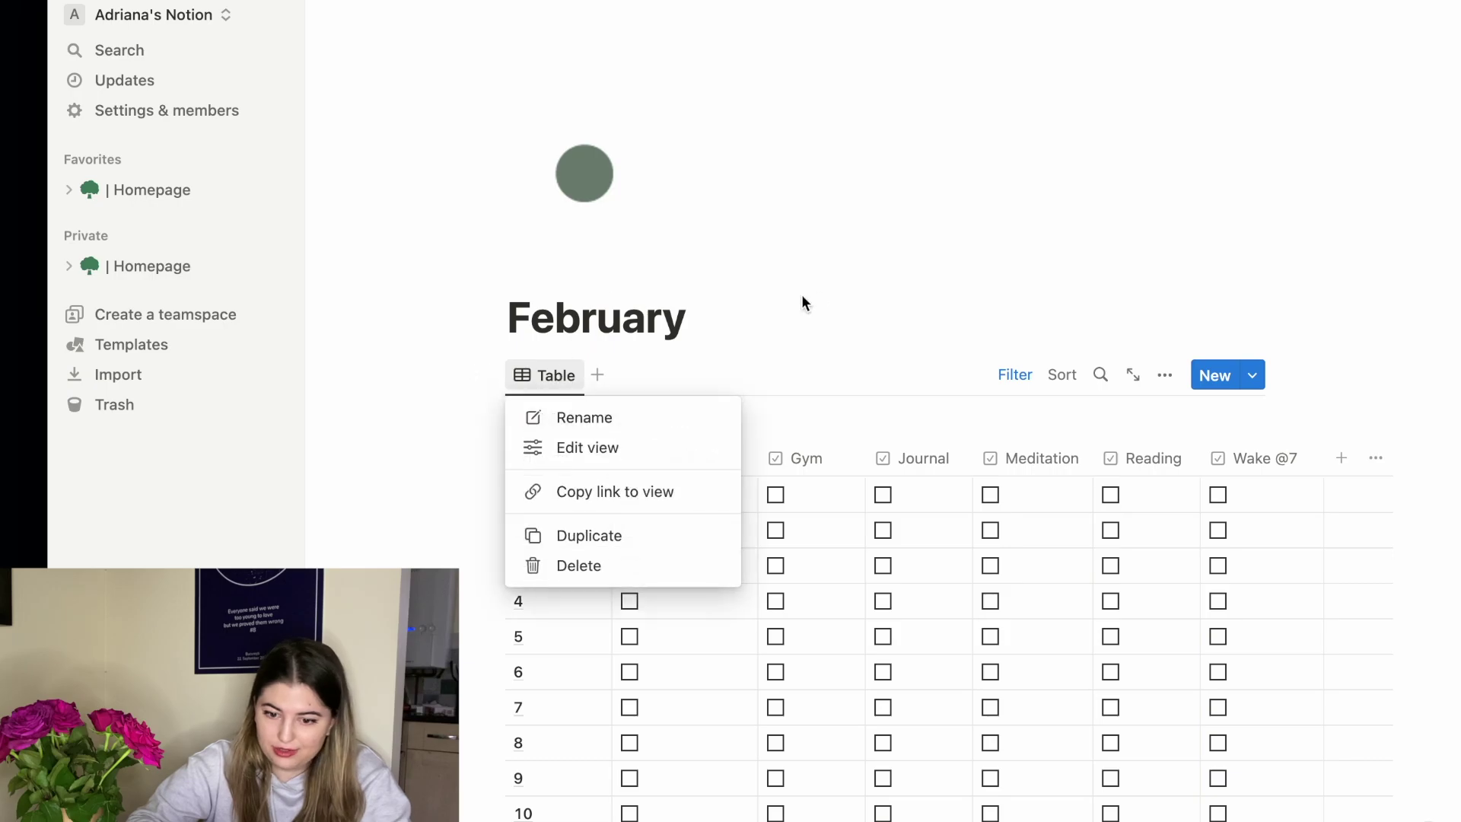
{"action": "left_click", "coordinate": [801, 297]}
{"action": "left_click", "coordinate": [493, 376]}
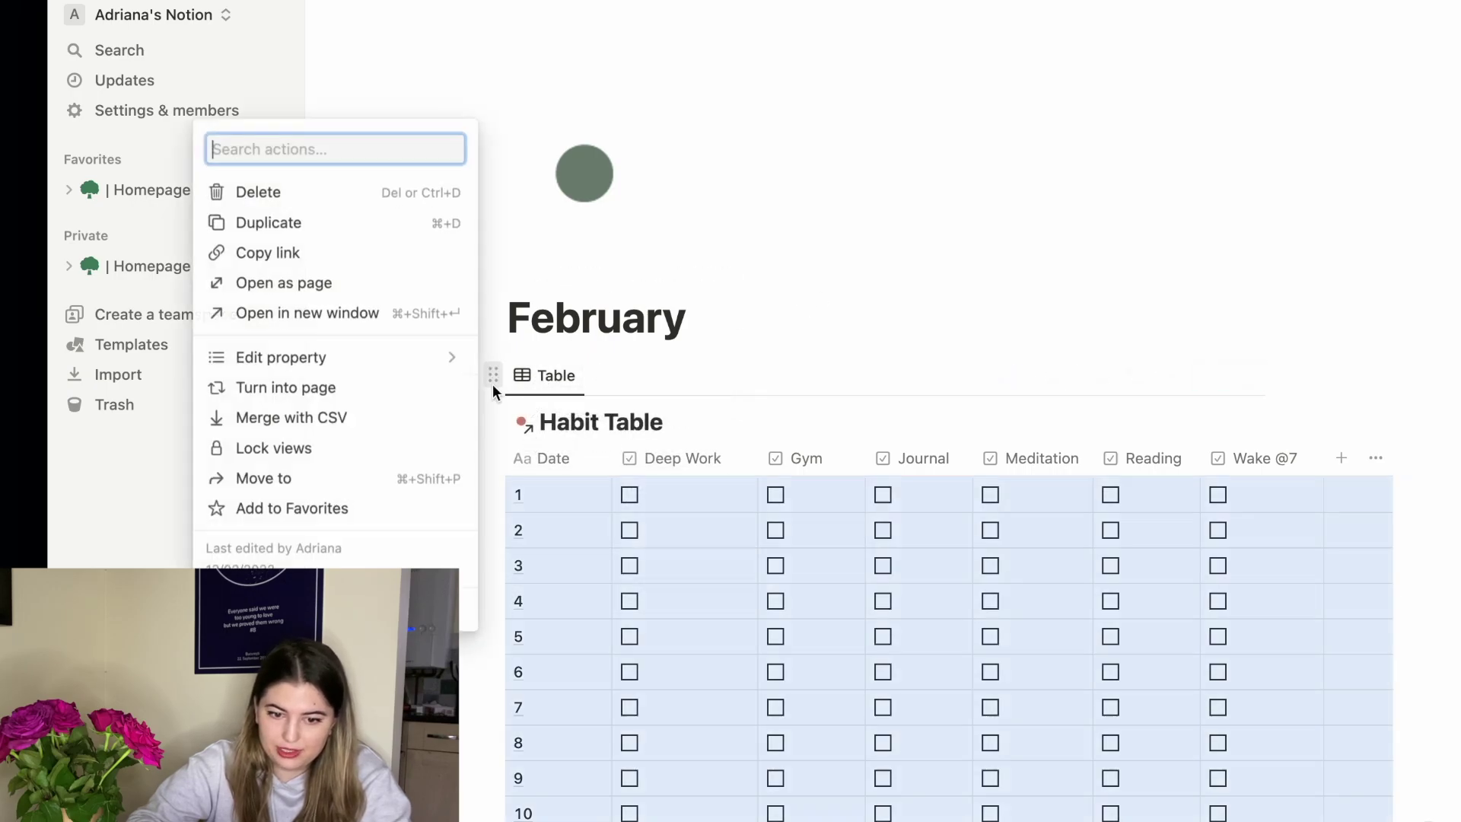
{"action": "left_click", "coordinate": [350, 192]}
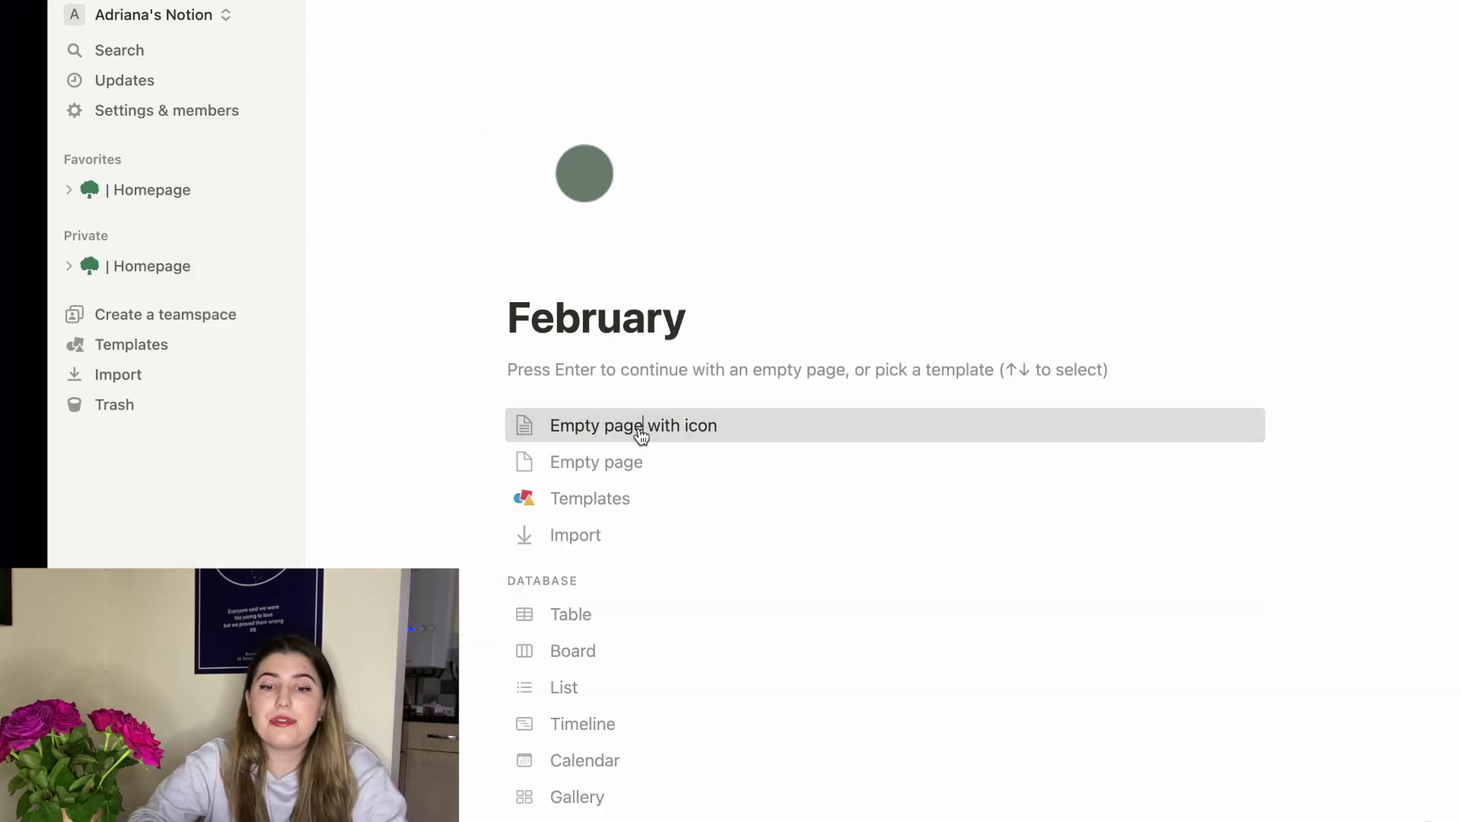
{"action": "left_click", "coordinate": [556, 432]}
{"action": "key", "text": "ctrl+v"}
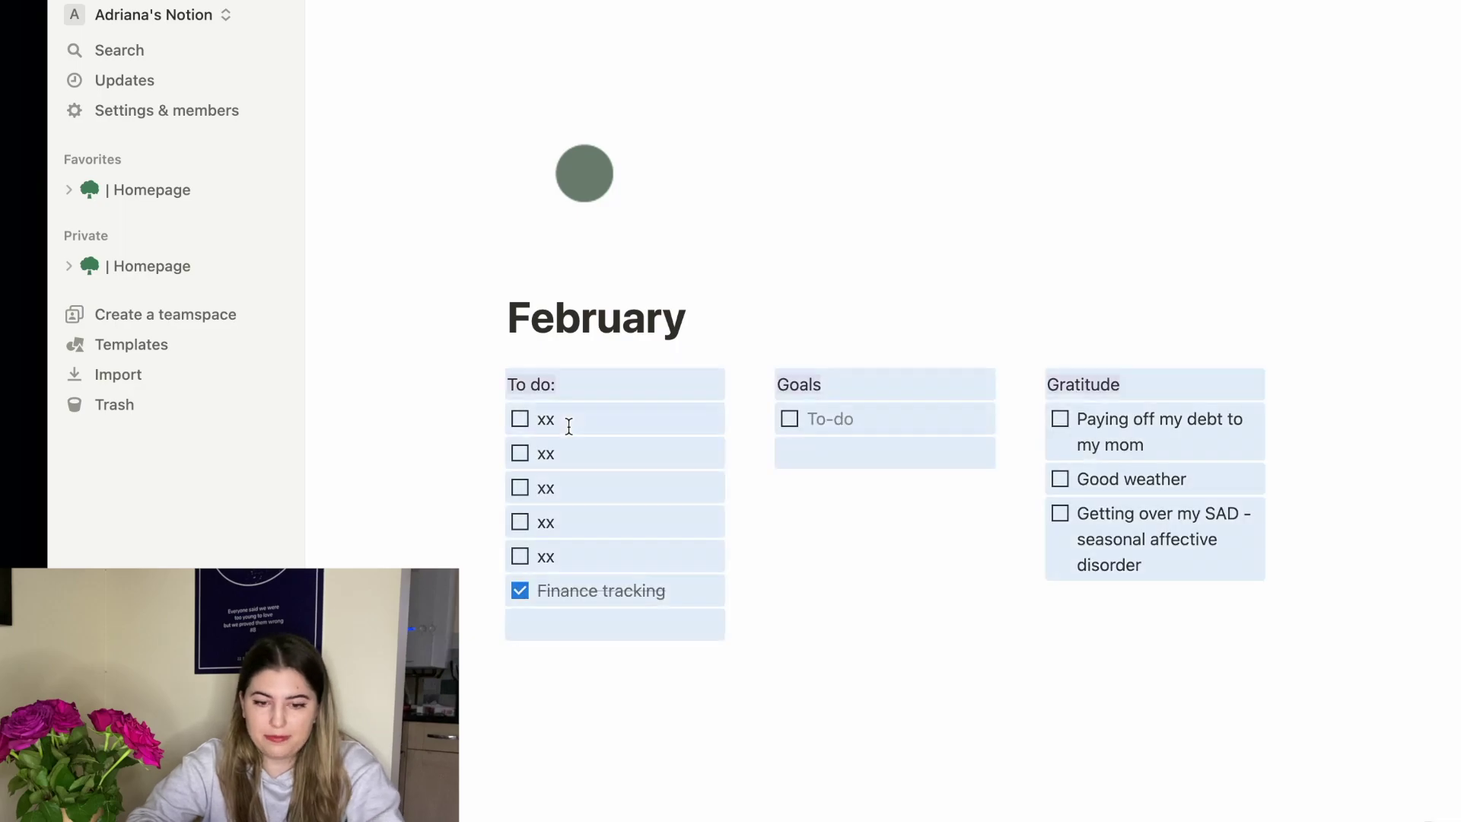
{"action": "left_click", "coordinate": [874, 555]}
{"action": "left_click", "coordinate": [531, 588]}
Untick Finance tracking and enter the first goal 'Upload 2x per week on Youtube'.
{"action": "left_click", "coordinate": [521, 592]}
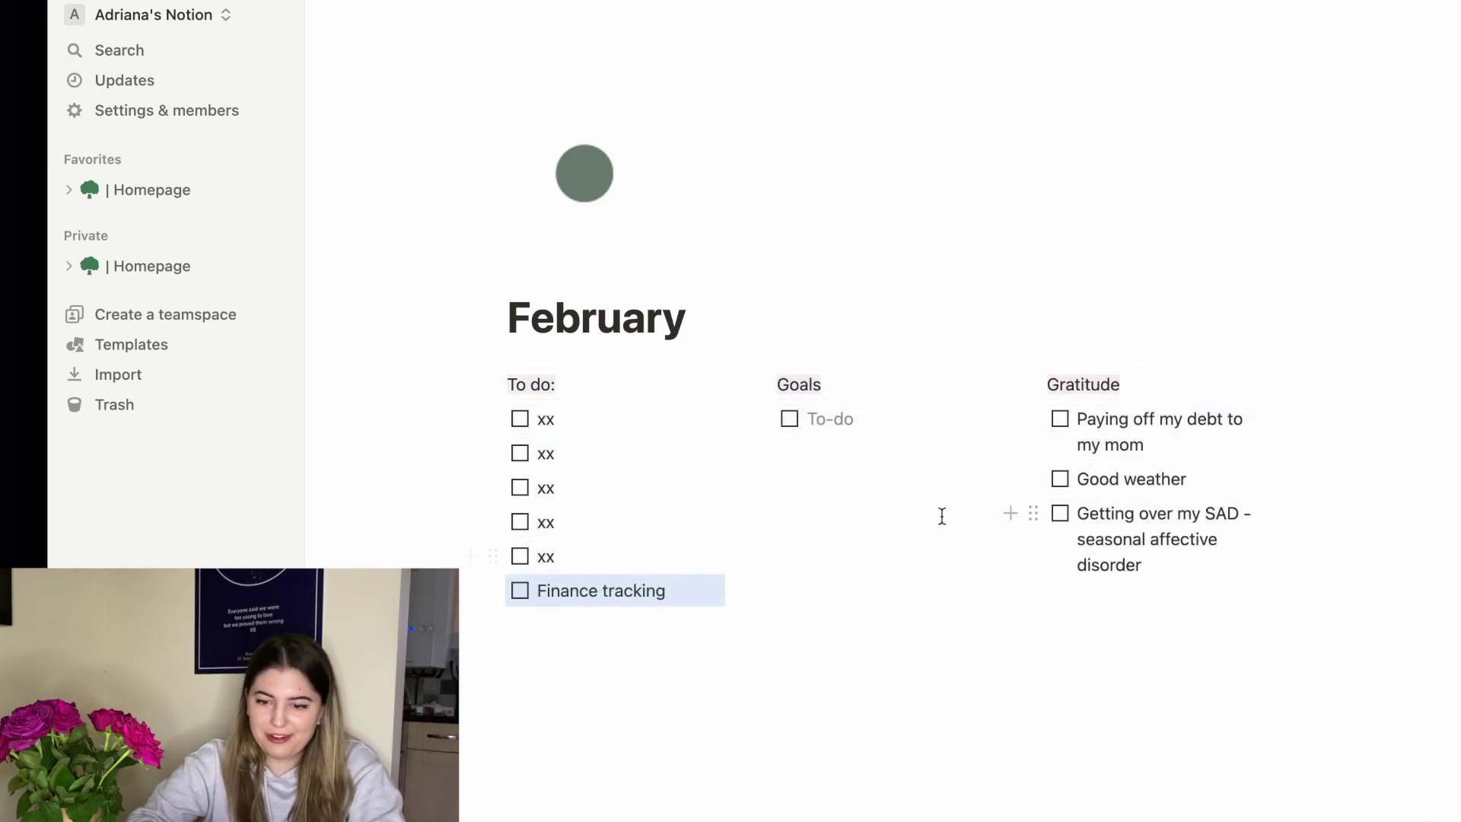
{"action": "left_click", "coordinate": [861, 424]}
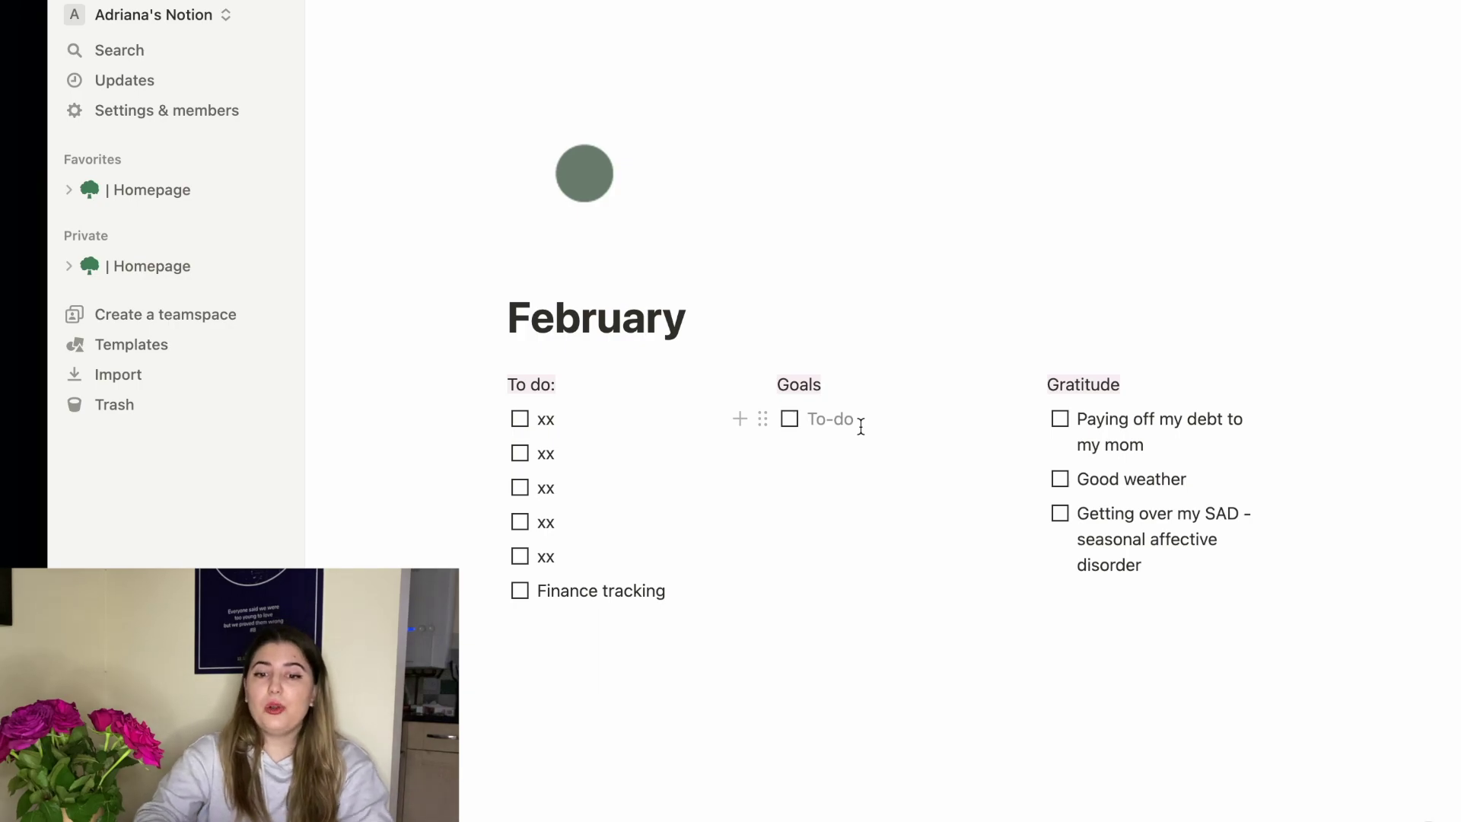
{"action": "double_click", "coordinate": [546, 418]}
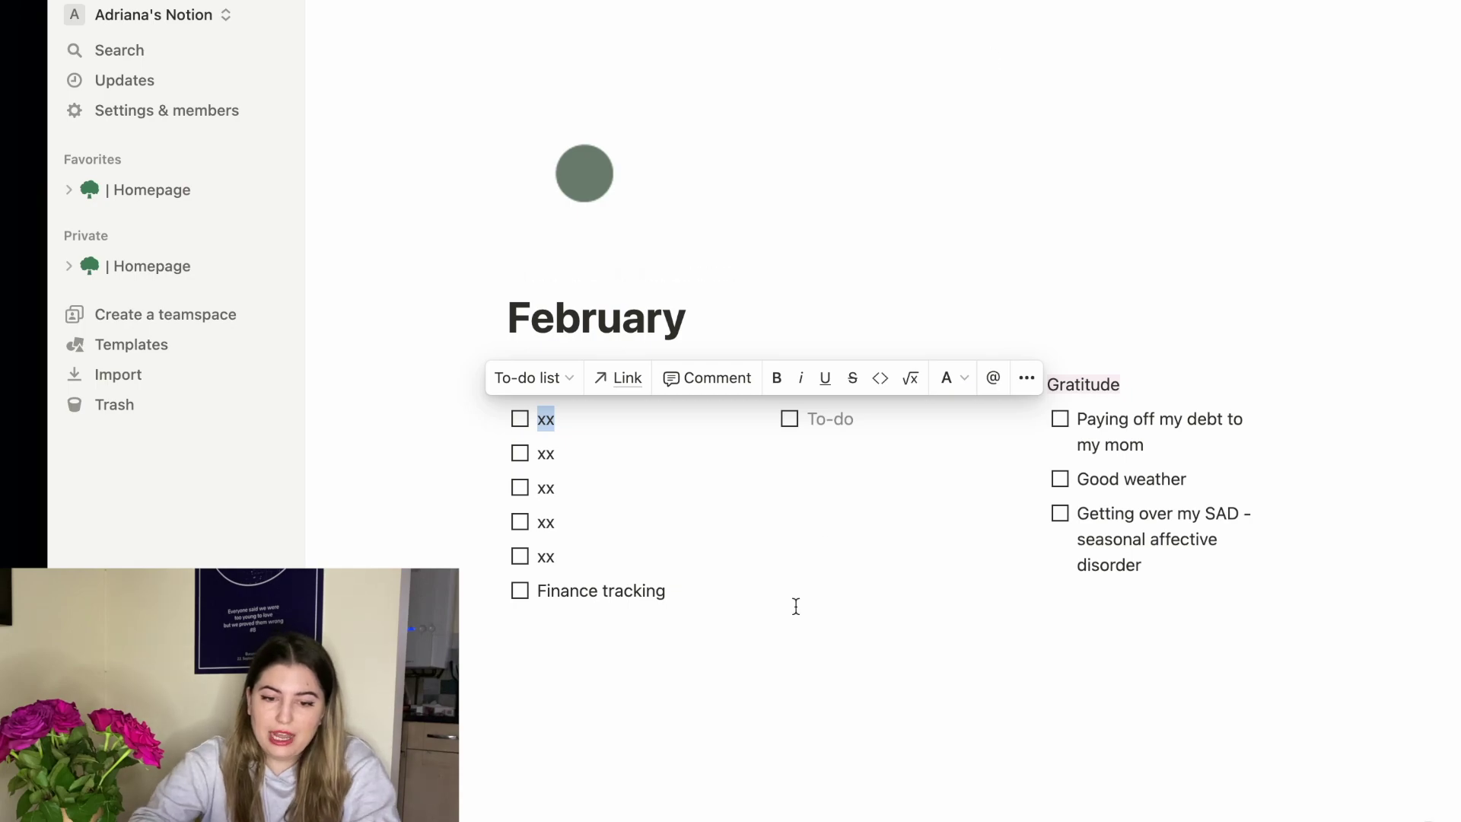
{"action": "left_click", "coordinate": [866, 412]}
{"action": "type", "text": "I want"}
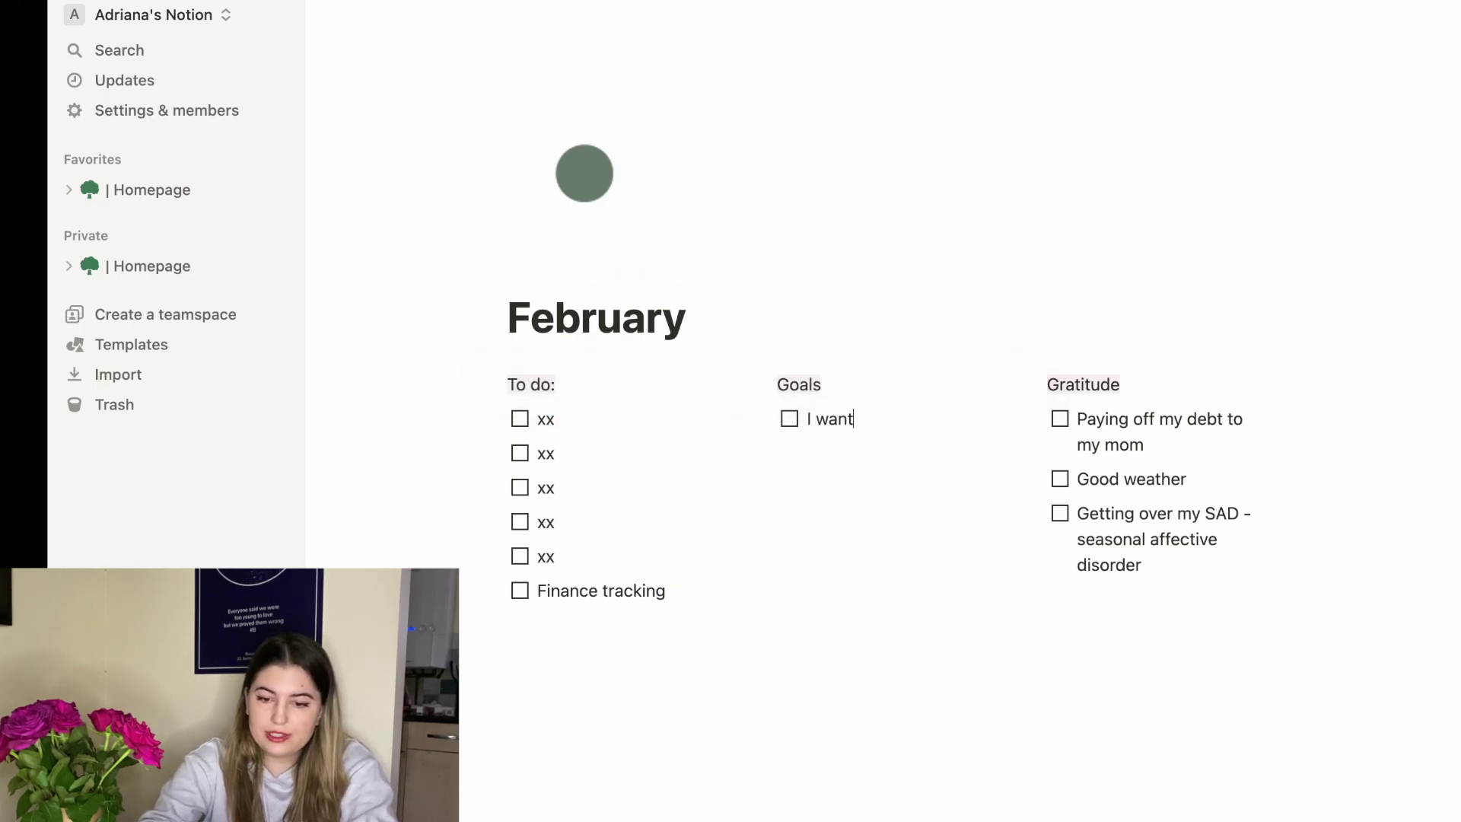
{"action": "type", "text": " to upload"}
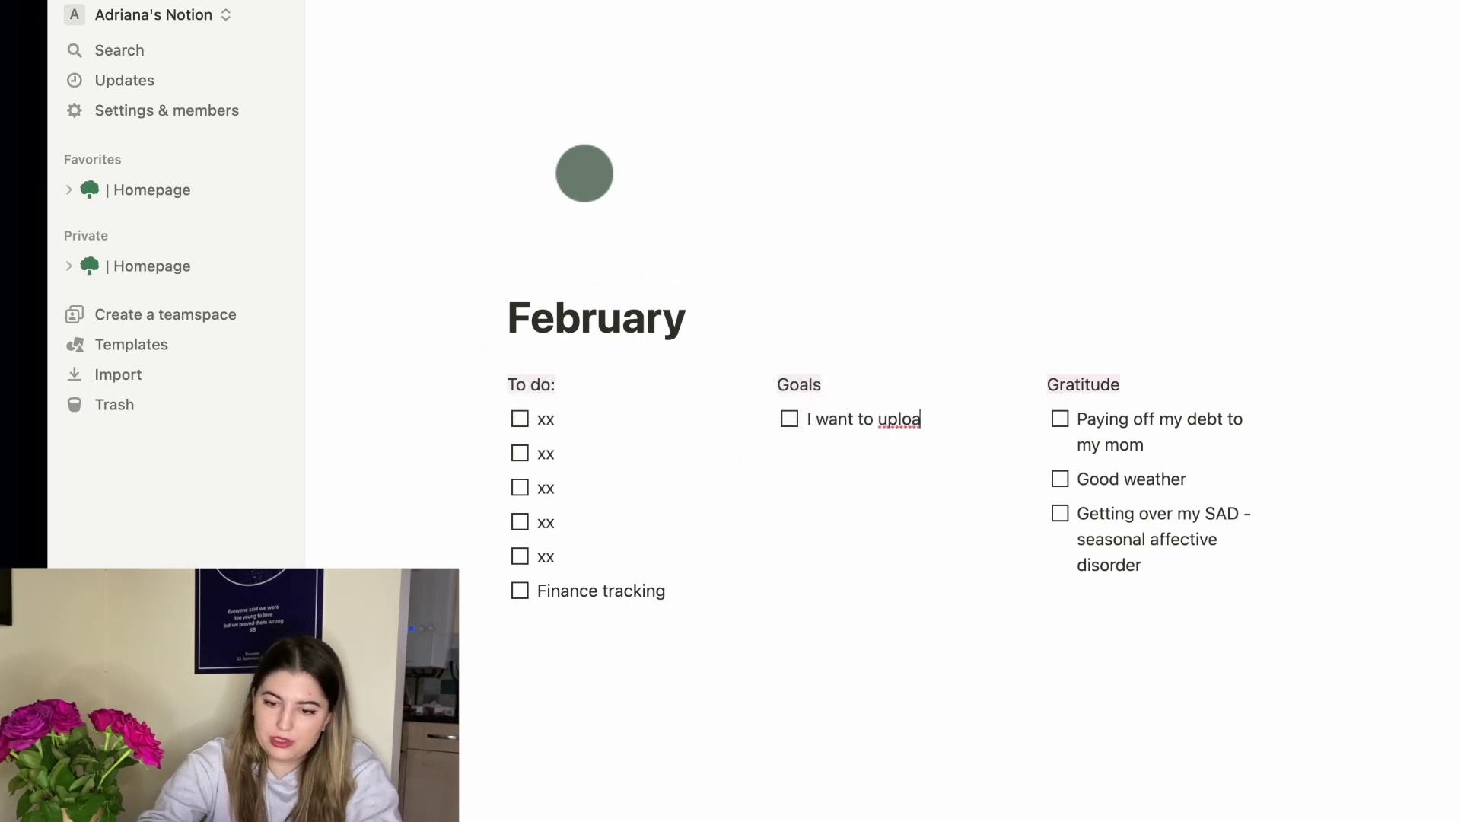
{"action": "key", "text": "BackSpace"}
{"action": "key", "text": "BackSpace"}
{"action": "key", "text": "BackSpace"}
{"action": "key", "text": "BackSpace"}
{"action": "key", "text": "BackSpace"}
{"action": "key", "text": "BackSpace"}
{"action": "key", "text": "BackSpace"}
{"action": "key", "text": "BackSpace"}
{"action": "key", "text": "BackSpace"}
{"action": "key", "text": "BackSpace"}
{"action": "key", "text": "BackSpace"}
{"action": "key", "text": "BackSpace"}
{"action": "key", "text": "BackSpace"}
{"action": "key", "text": "BackSpace"}
{"action": "key", "text": "BackSpace"}
{"action": "key", "text": "BackSpace"}
{"action": "type", "text": "U"}
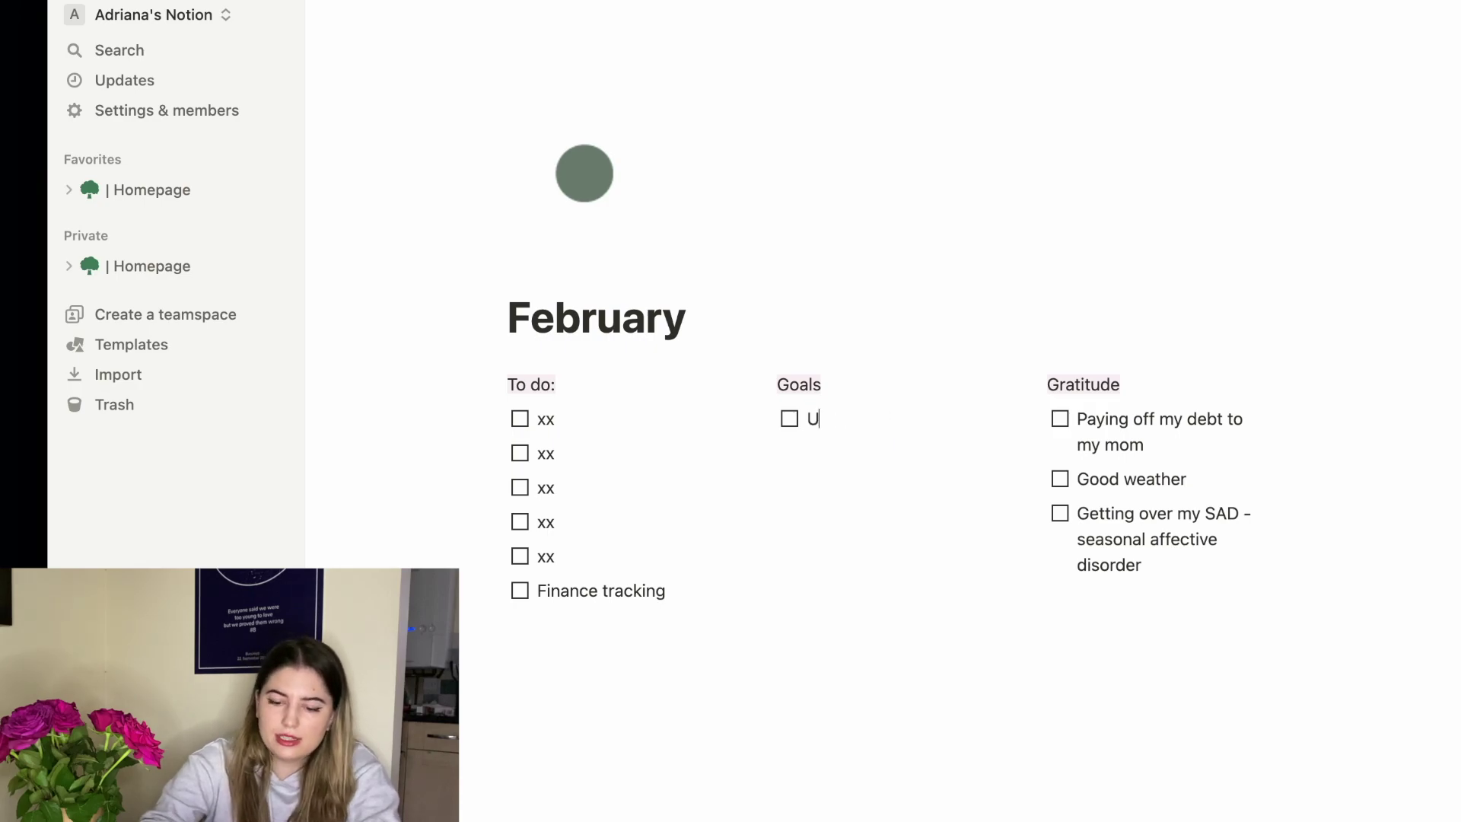
{"action": "type", "text": "pload 2x"}
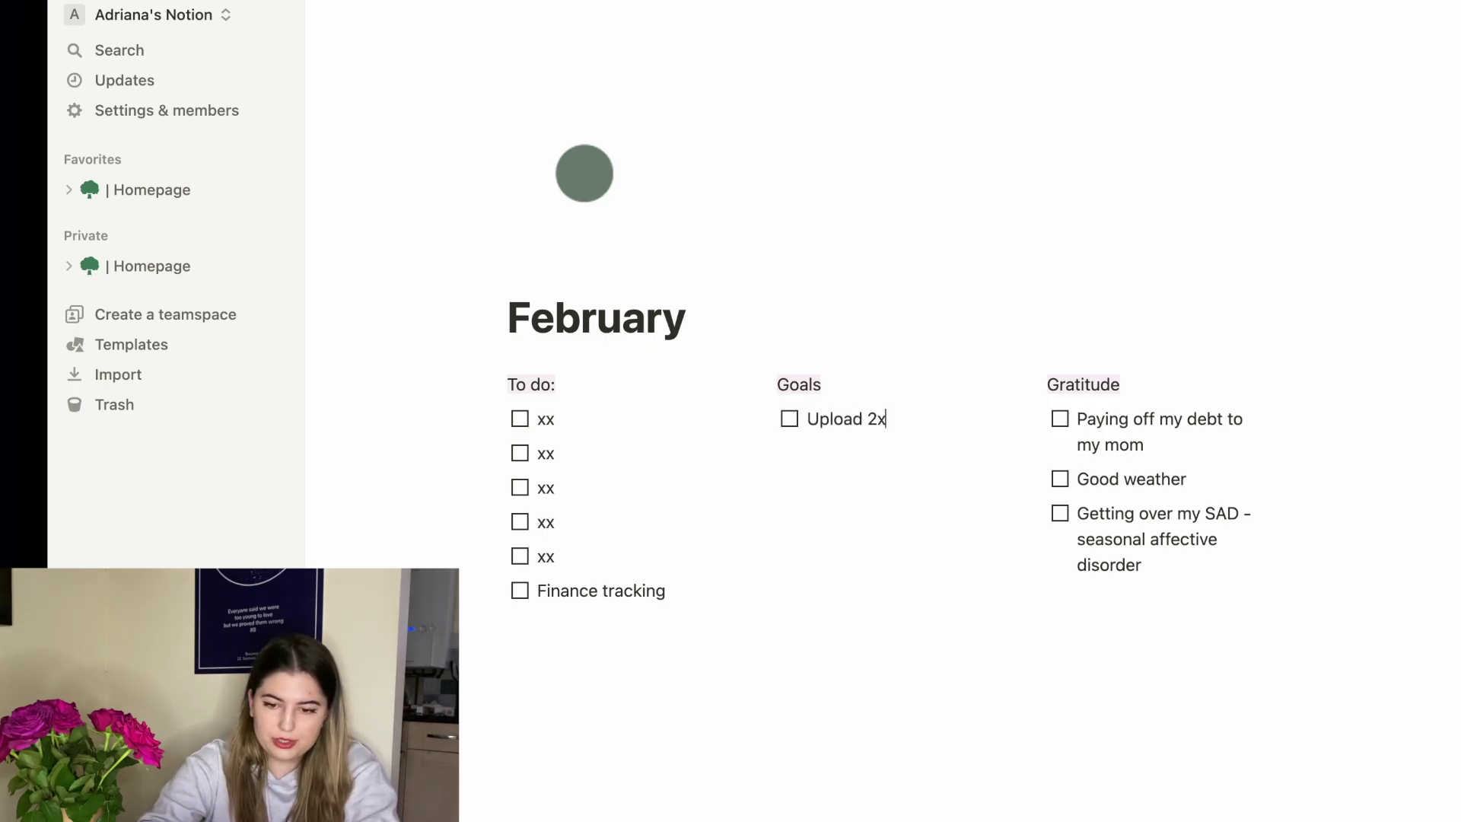
{"action": "type", "text": " per week"}
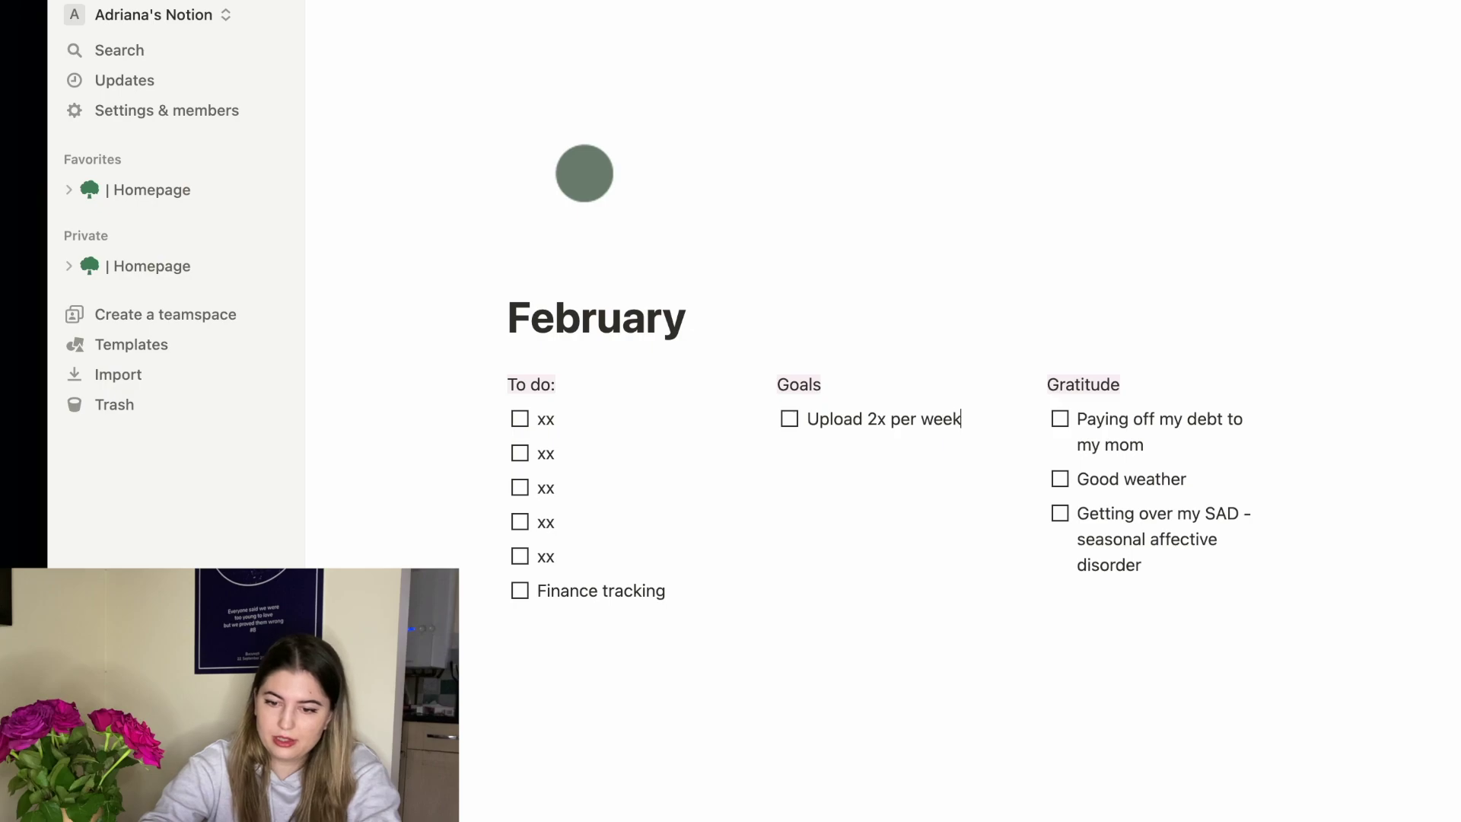
{"action": "type", "text": " on Youtube"}
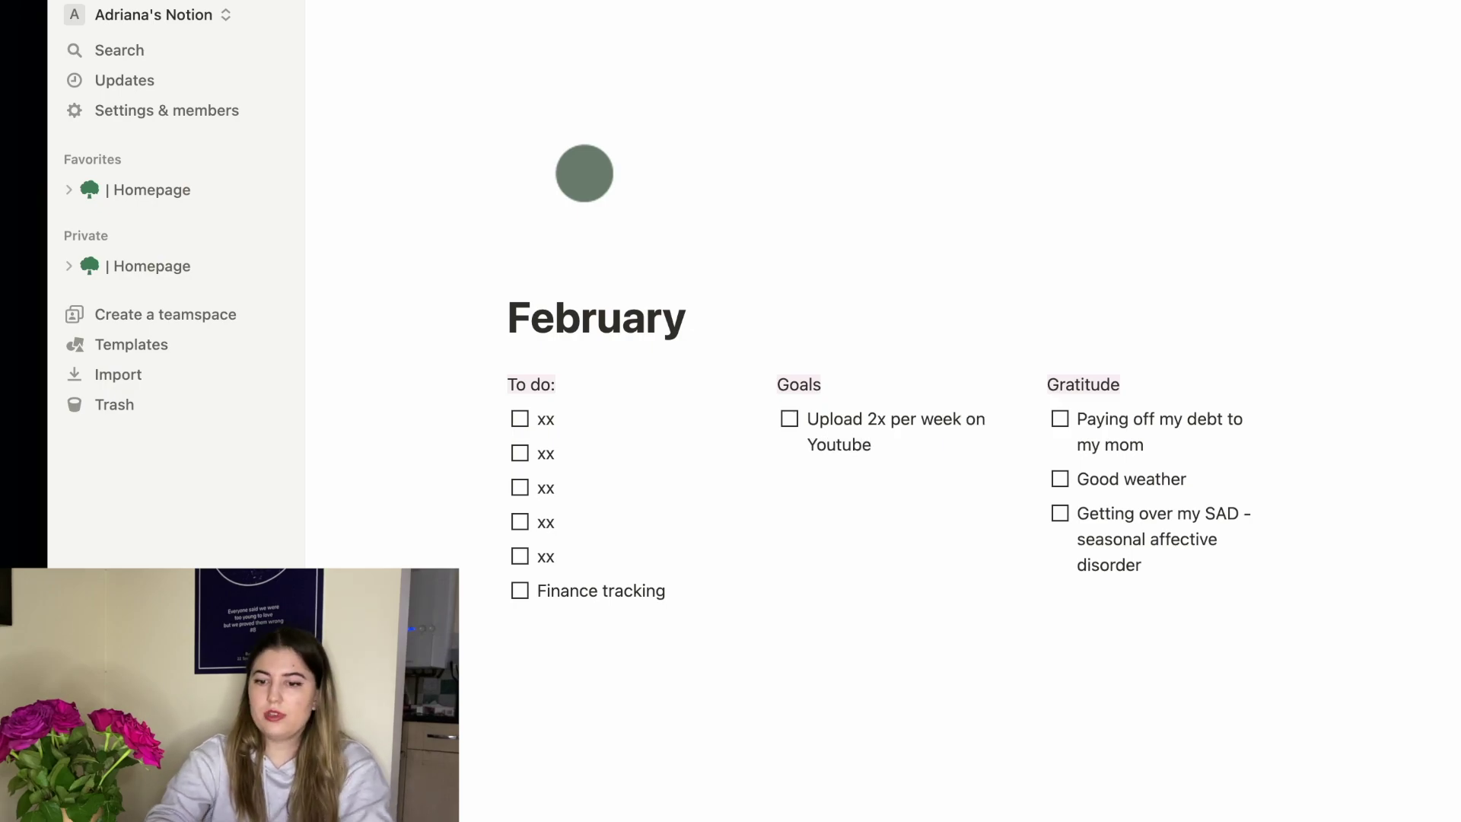
Clear the text of the three copied Gratitude to-dos on February.
{"action": "left_click_drag", "start_coordinate": [1144, 444], "coordinate": [1079, 419]}
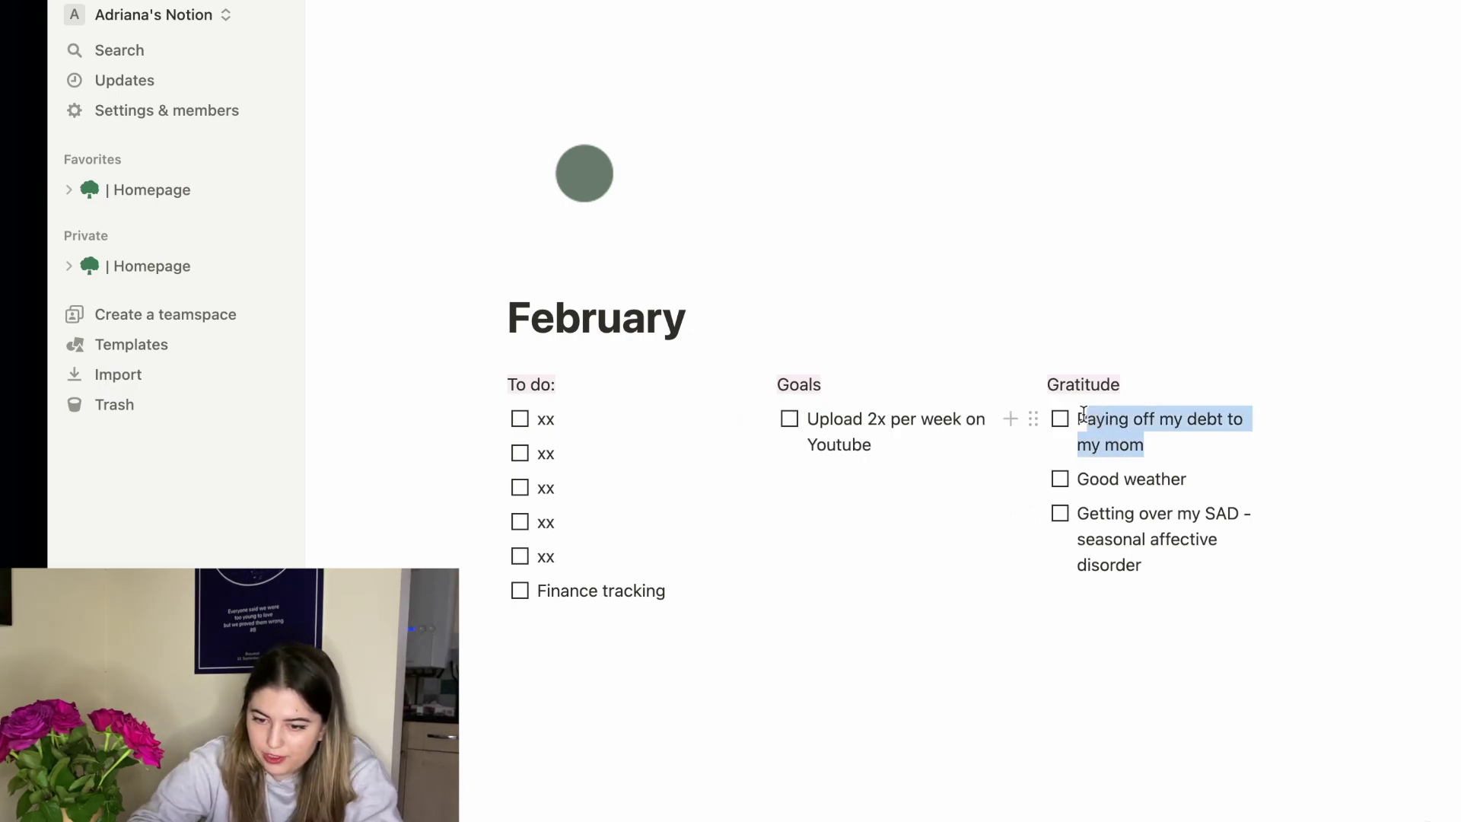
{"action": "type", "text": "P"}
{"action": "key", "text": "BackSpace"}
{"action": "left_click_drag", "start_coordinate": [1187, 453], "coordinate": [1075, 453]}
{"action": "key", "text": "BackSpace"}
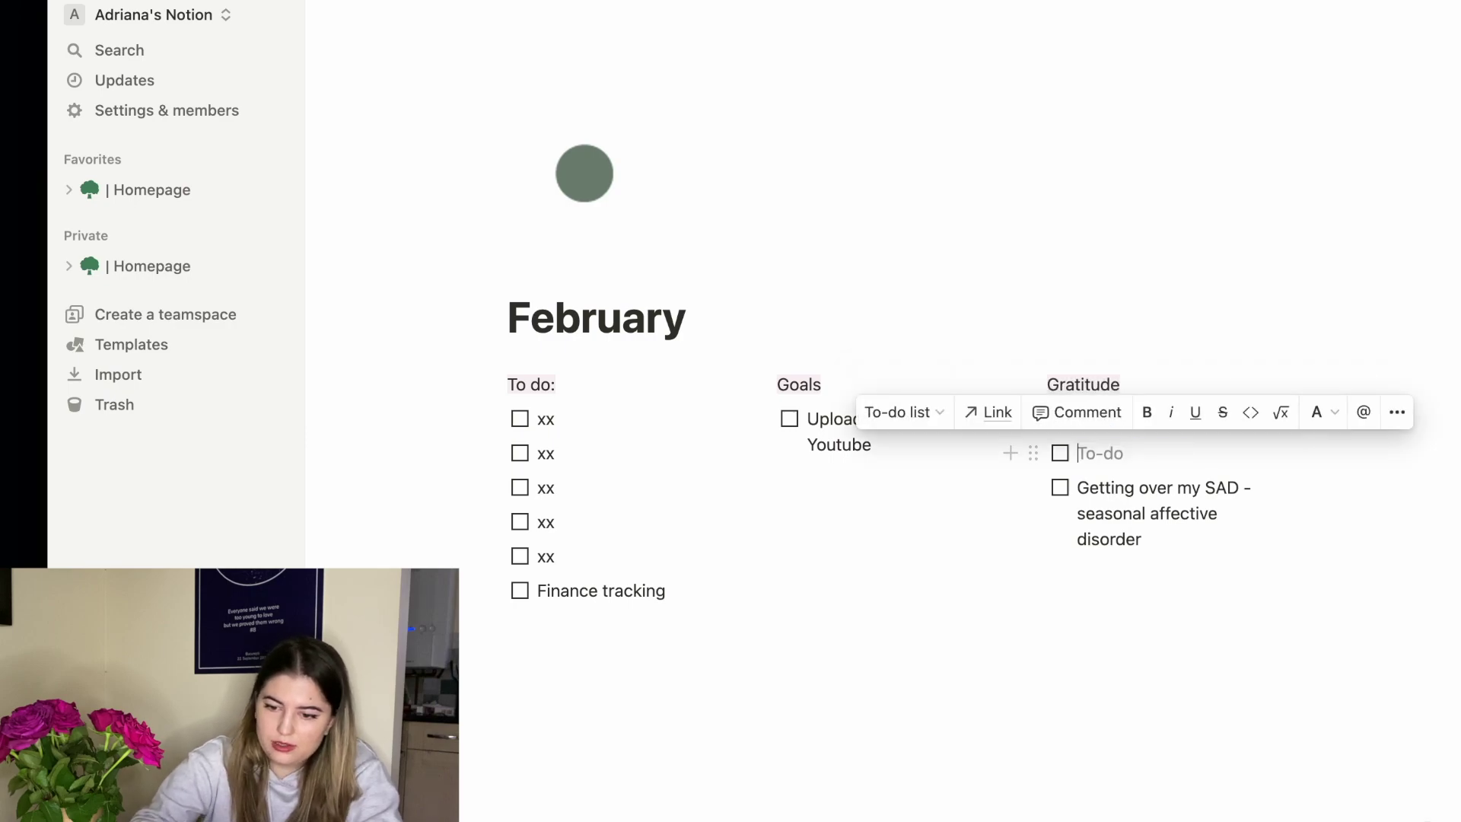
{"action": "triple_click", "coordinate": [1139, 499]}
{"action": "key", "text": "BackSpace"}
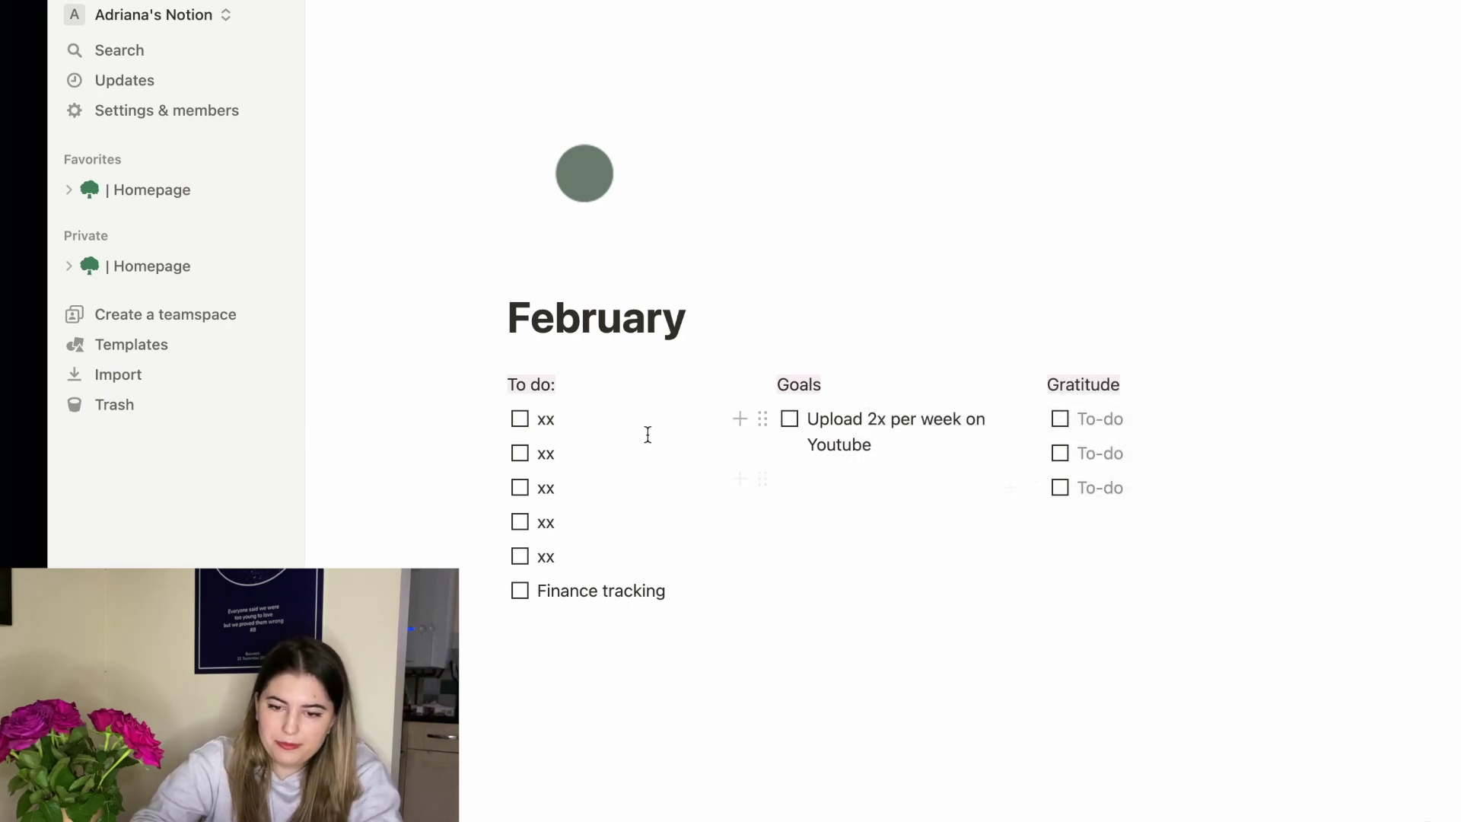
Add goals 'Finish reading a book' and 'Negociate at work and get a salary increase'.
{"action": "left_click", "coordinate": [887, 444]}
{"action": "key", "text": "Return"}
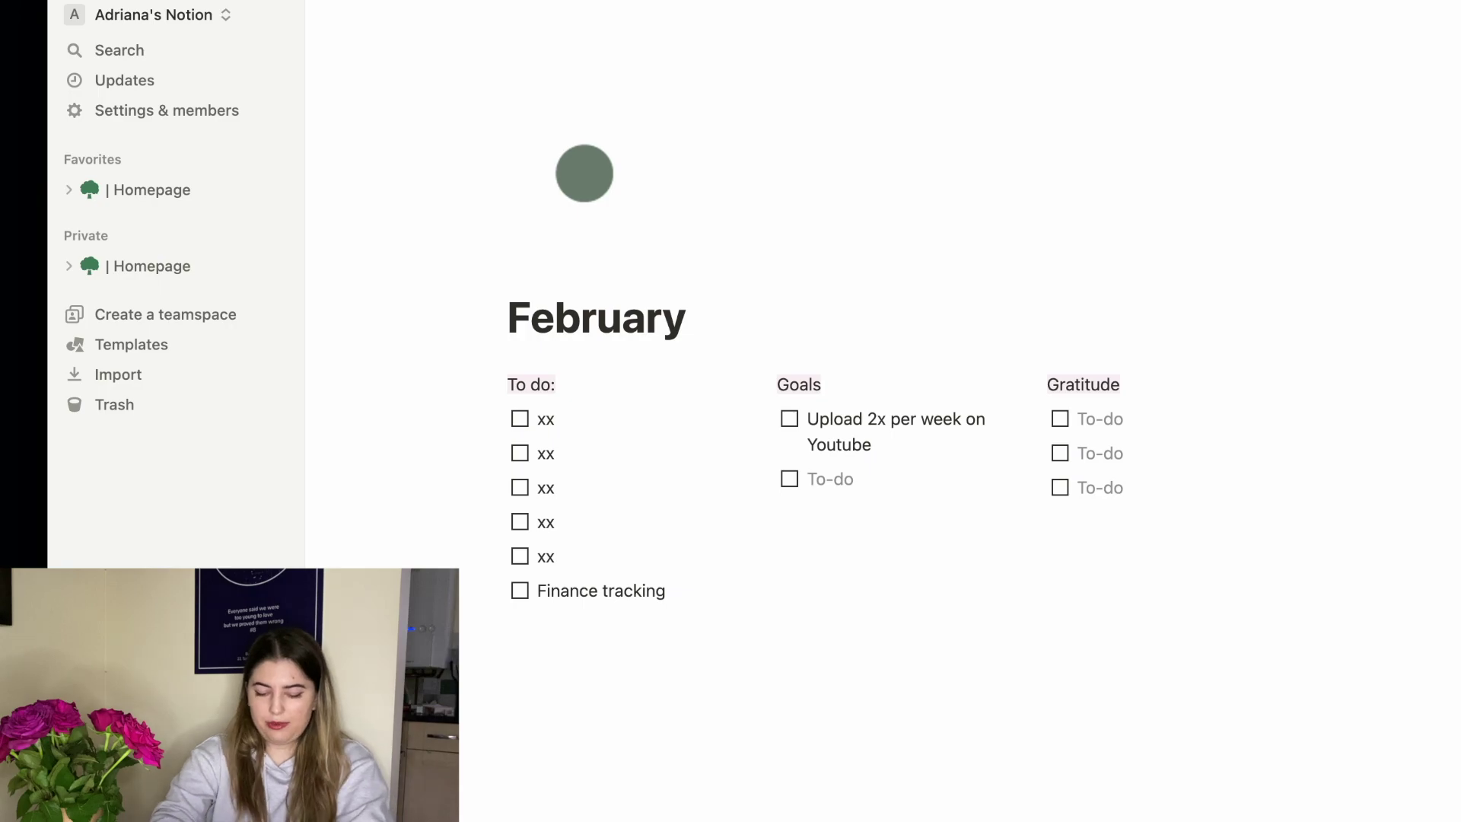
{"action": "type", "text": "Finish readin"}
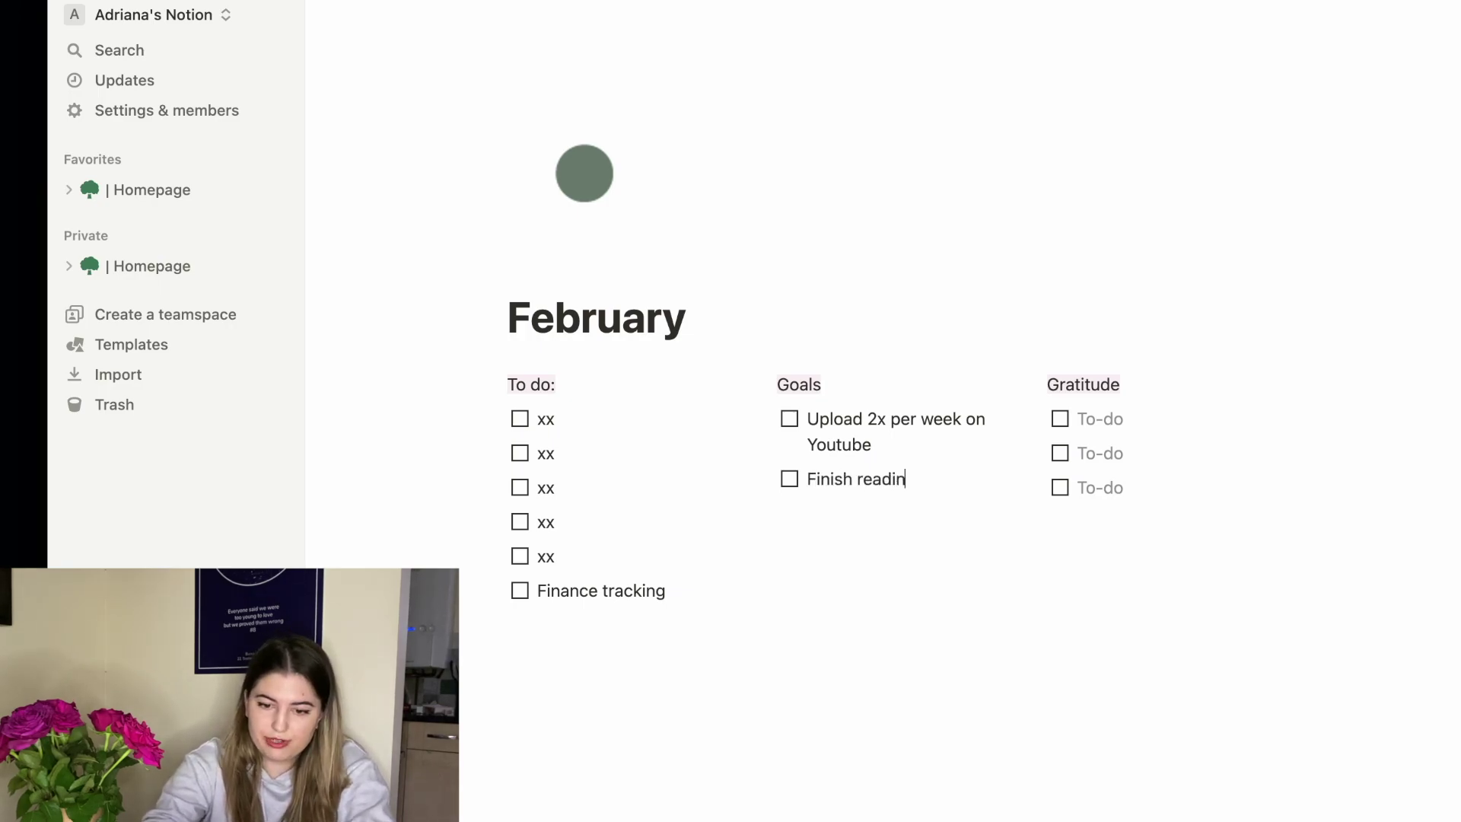
{"action": "type", "text": "g a. b"}
{"action": "key", "text": "BackSpace"}
{"action": "key", "text": "BackSpace"}
{"action": "key", "text": "BackSpace"}
{"action": "type", "text": "book -"}
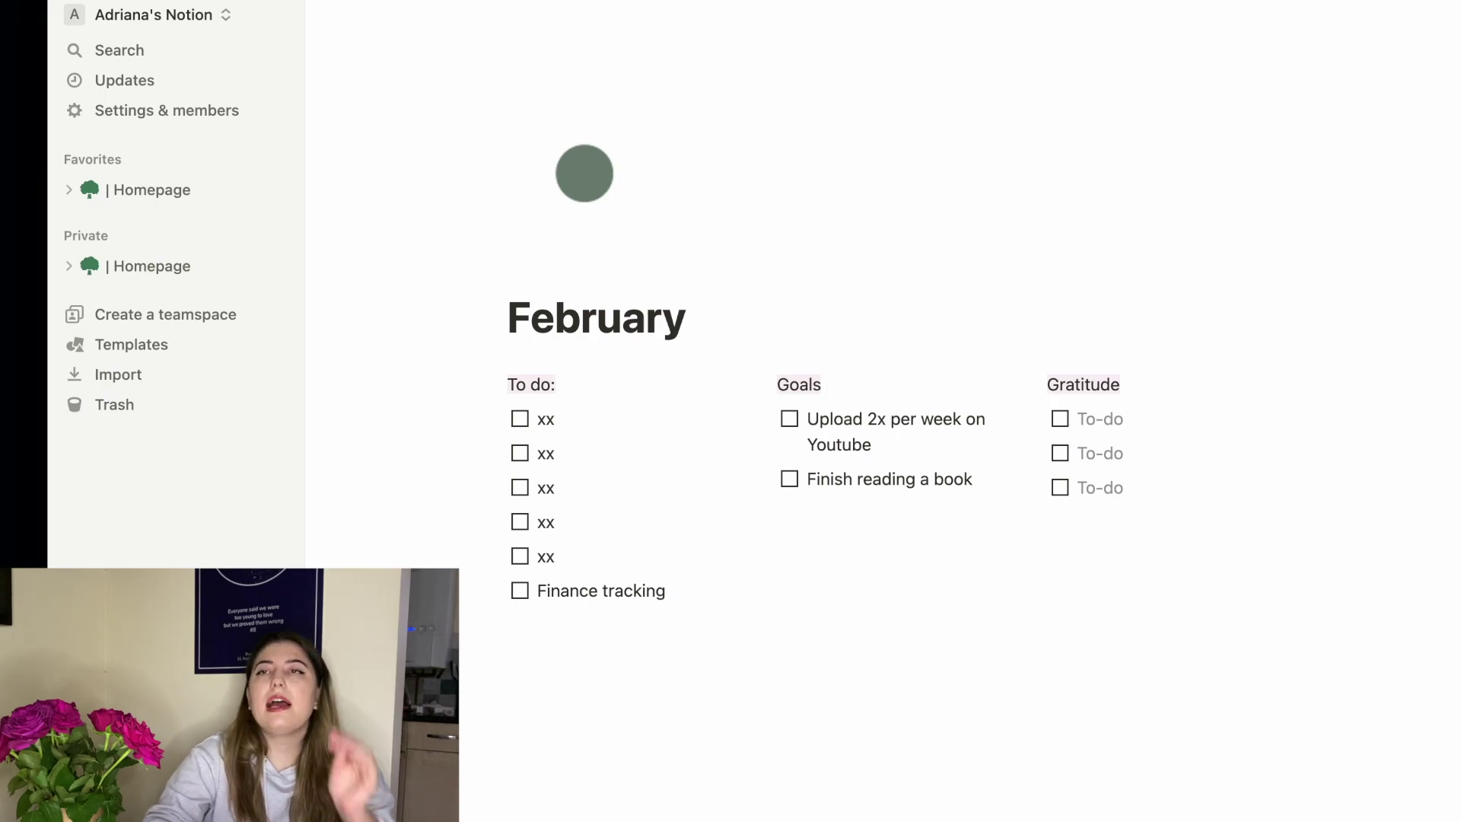
{"action": "key", "text": "Return"}
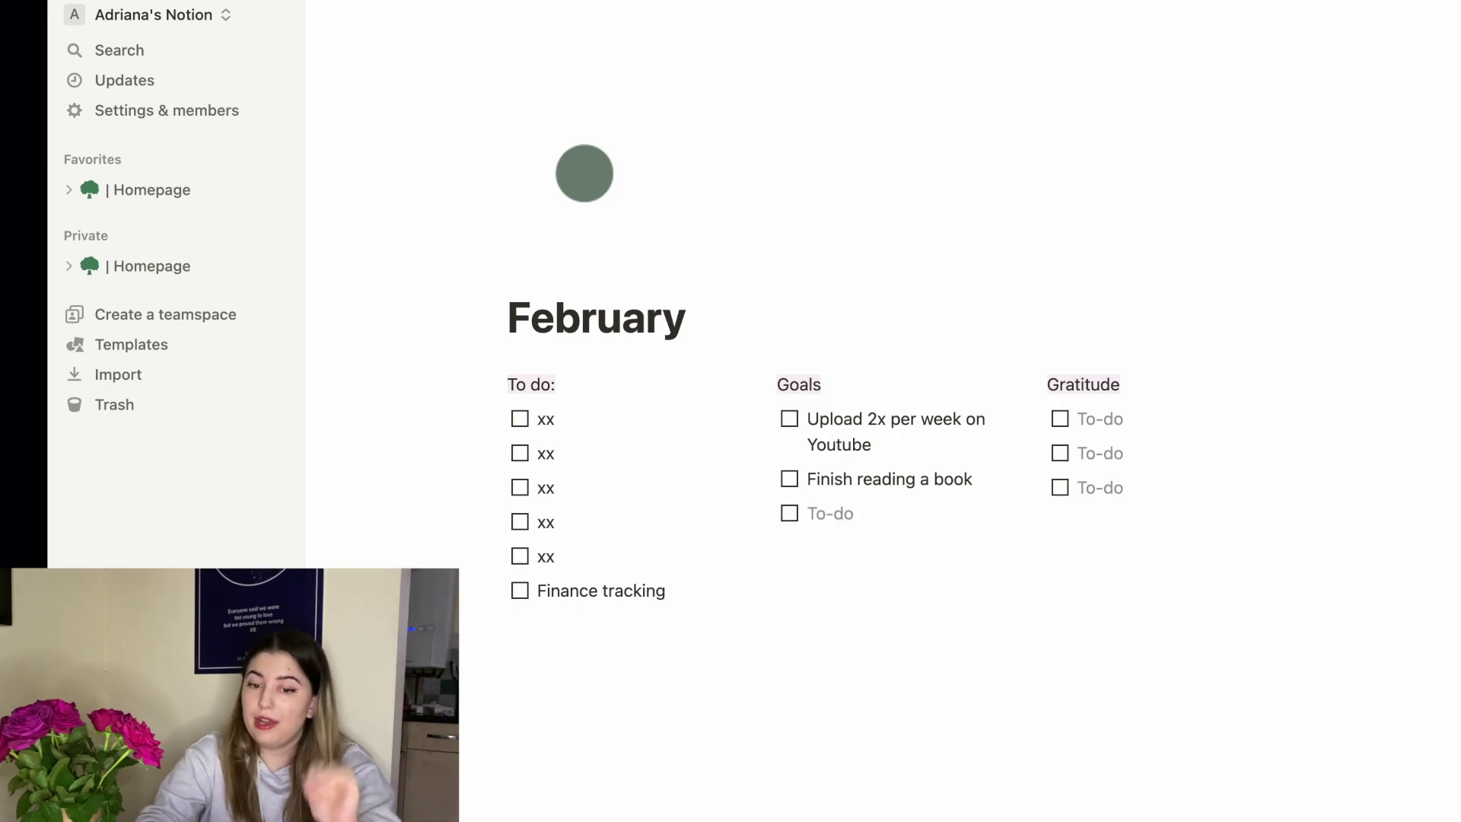
{"action": "type", "text": "Nef"}
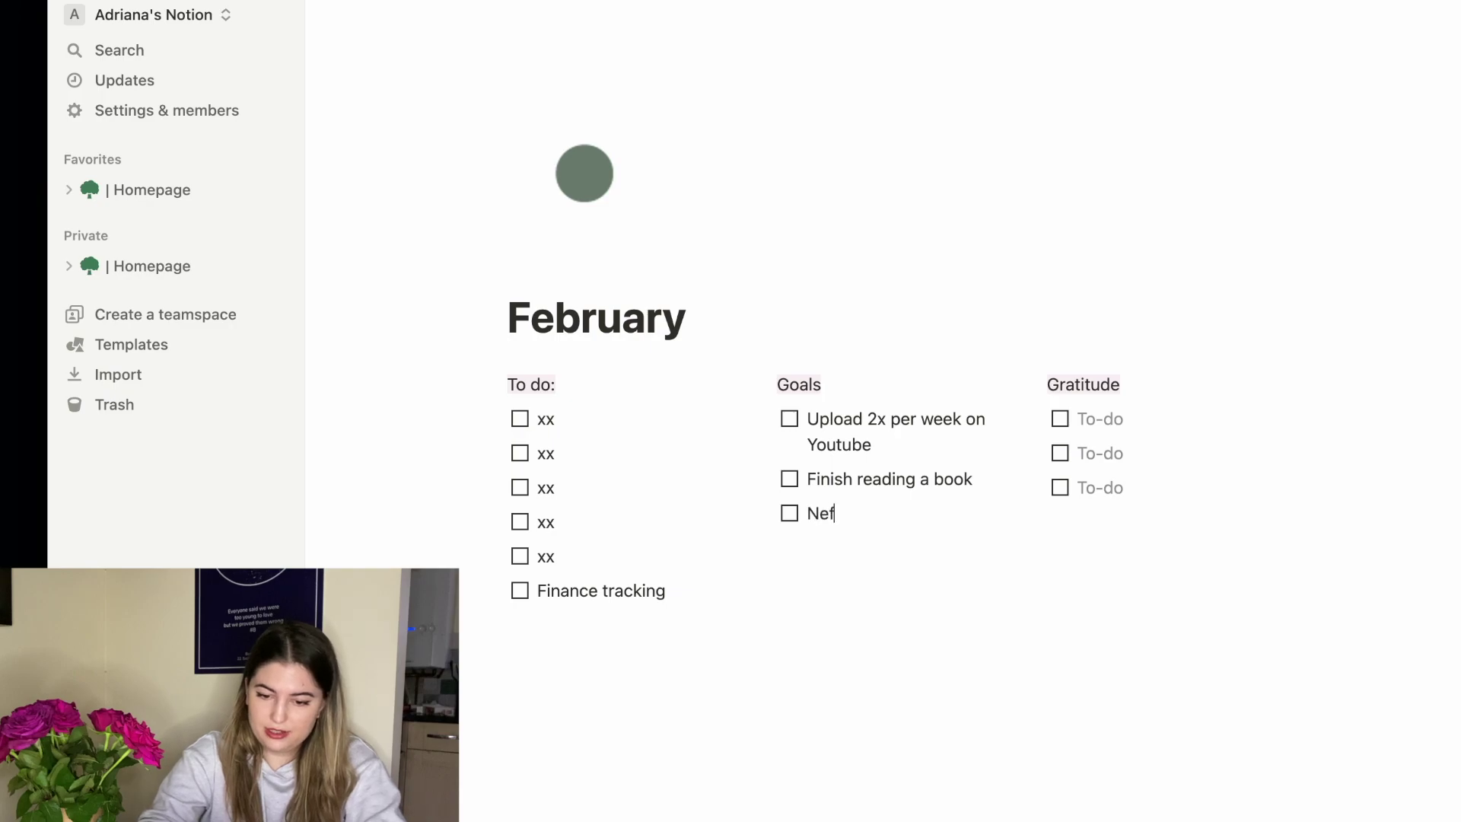
{"action": "key", "text": "BackSpace"}
{"action": "type", "text": "gociate at "}
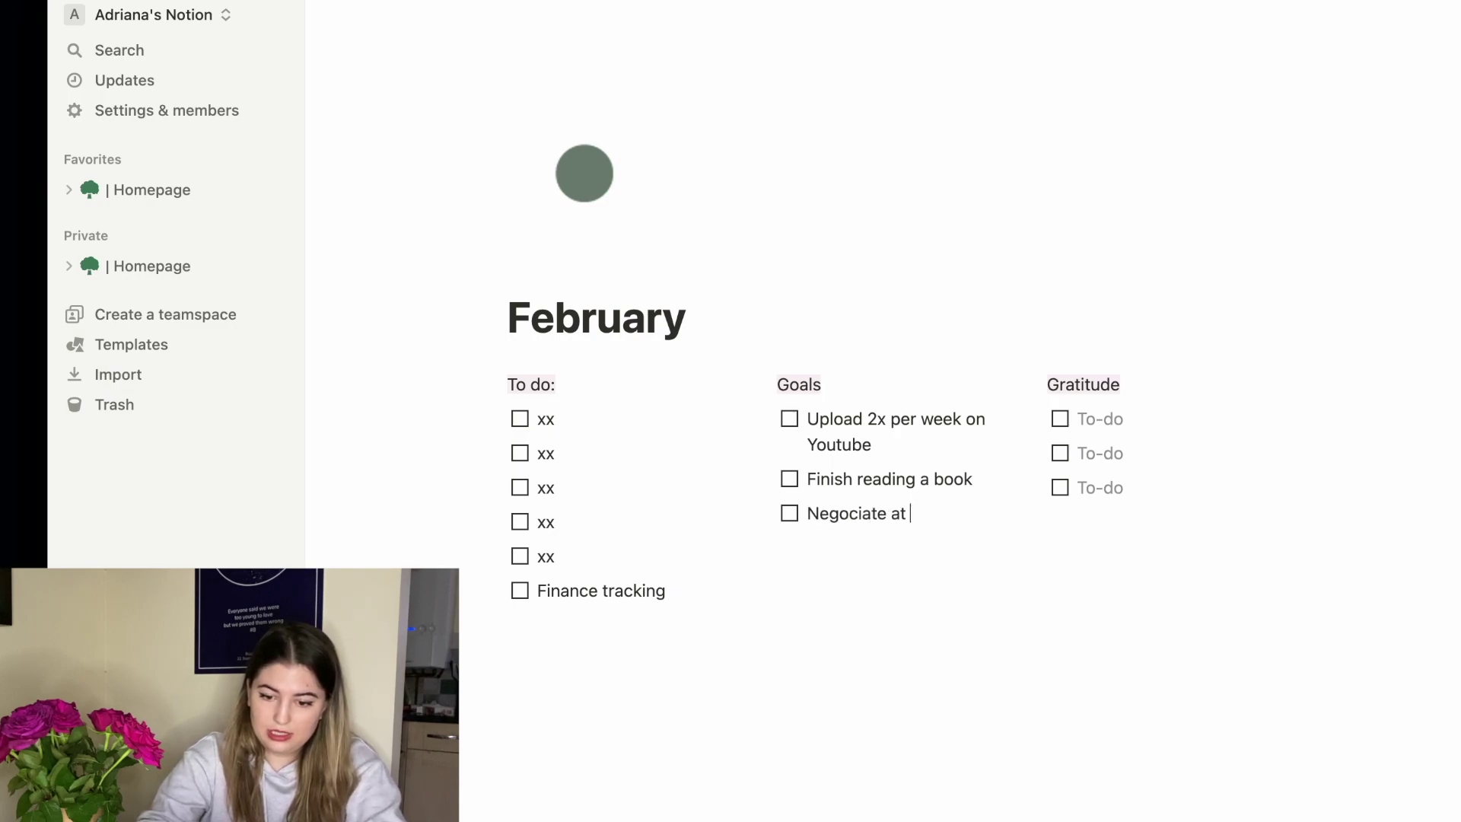
{"action": "type", "text": "work and get a salary inre"}
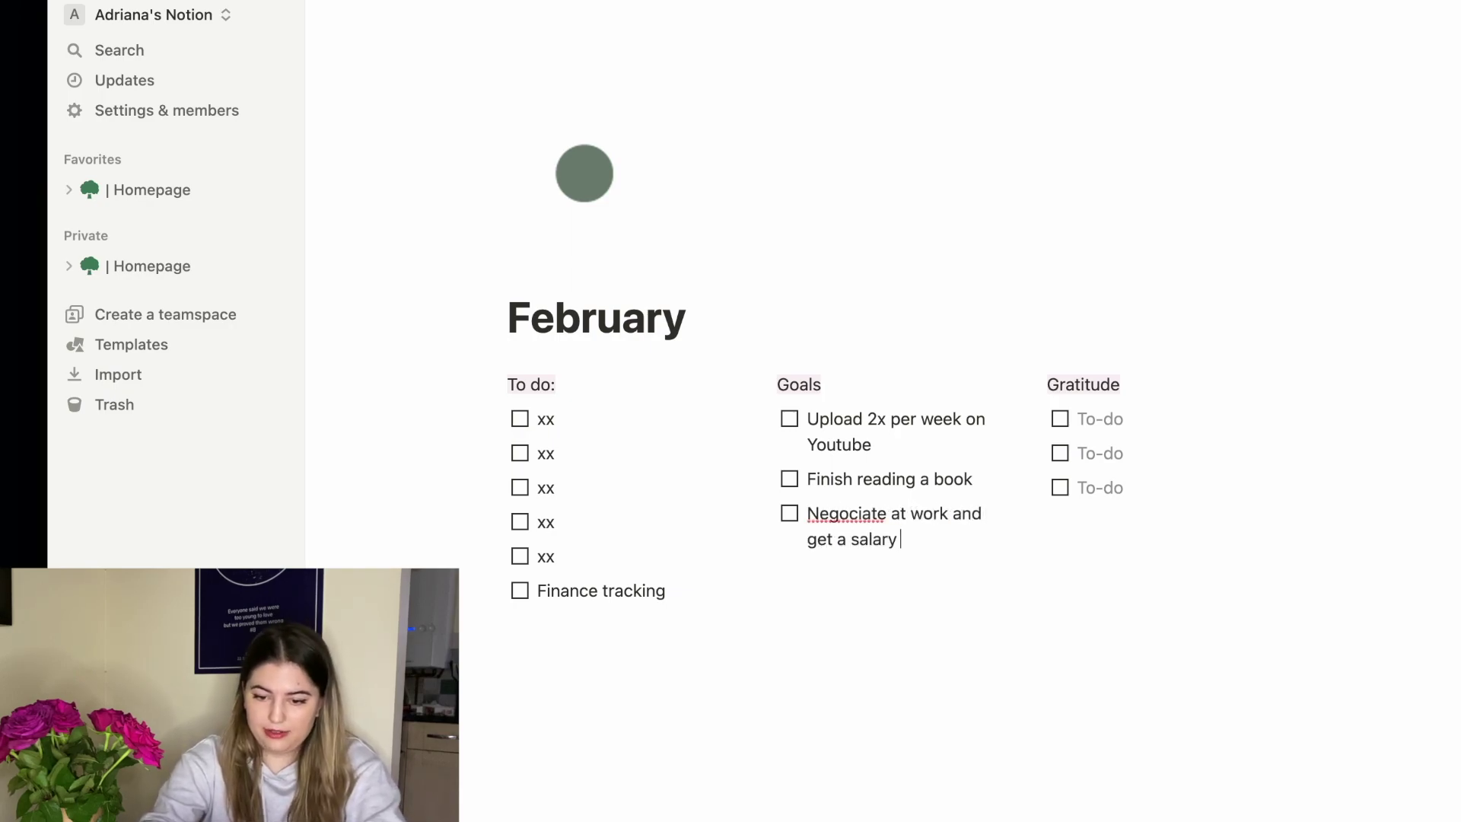
{"action": "key", "text": "BackSpace"}
{"action": "key", "text": "BackSpace"}
{"action": "type", "text": "crease"}
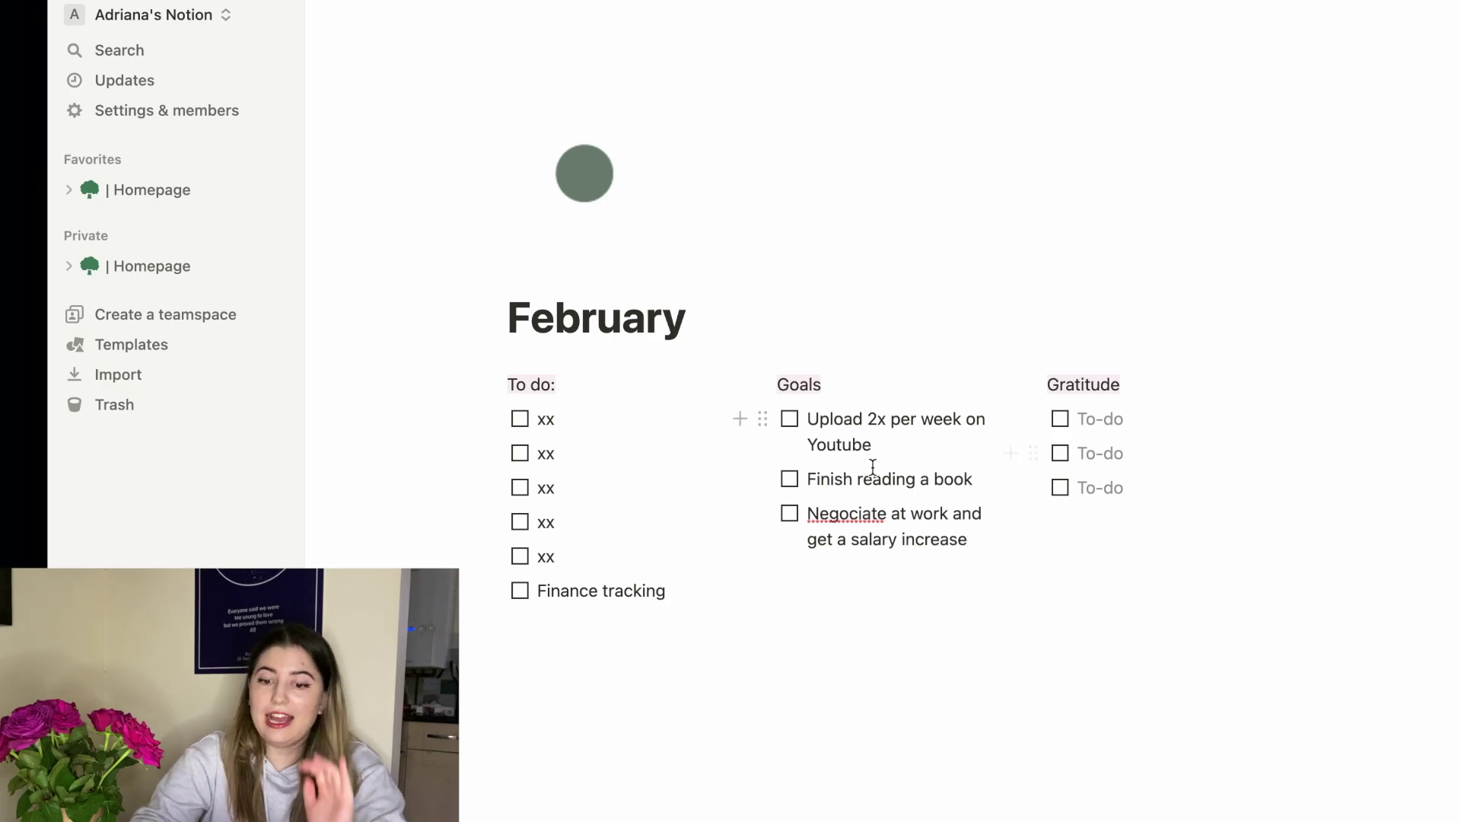
Correct the misspelled 'Negociate' to 'Negotiate' in the salary goal.
{"action": "right_click", "coordinate": [855, 514]}
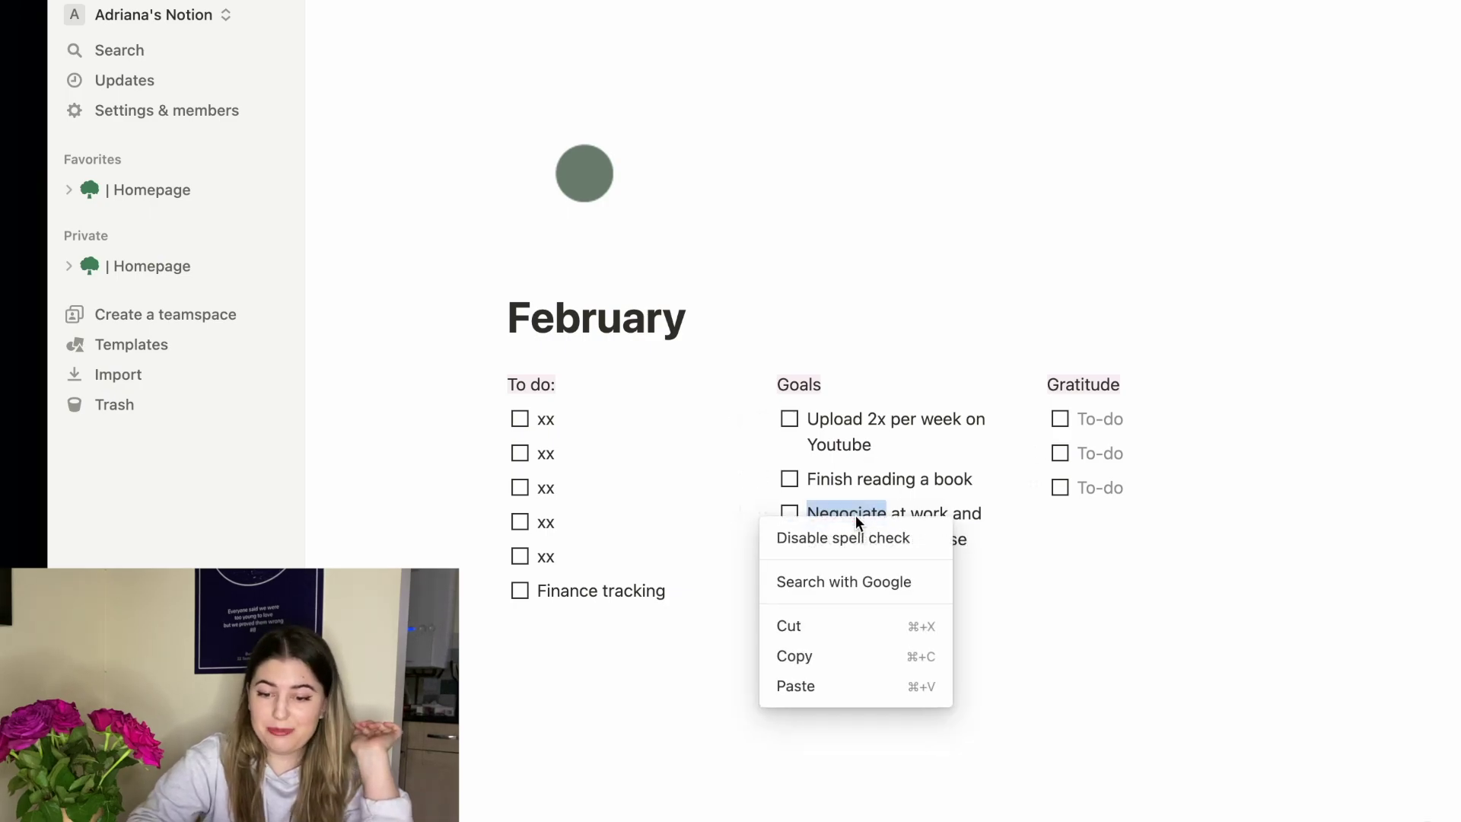
{"action": "left_click", "coordinate": [1088, 539]}
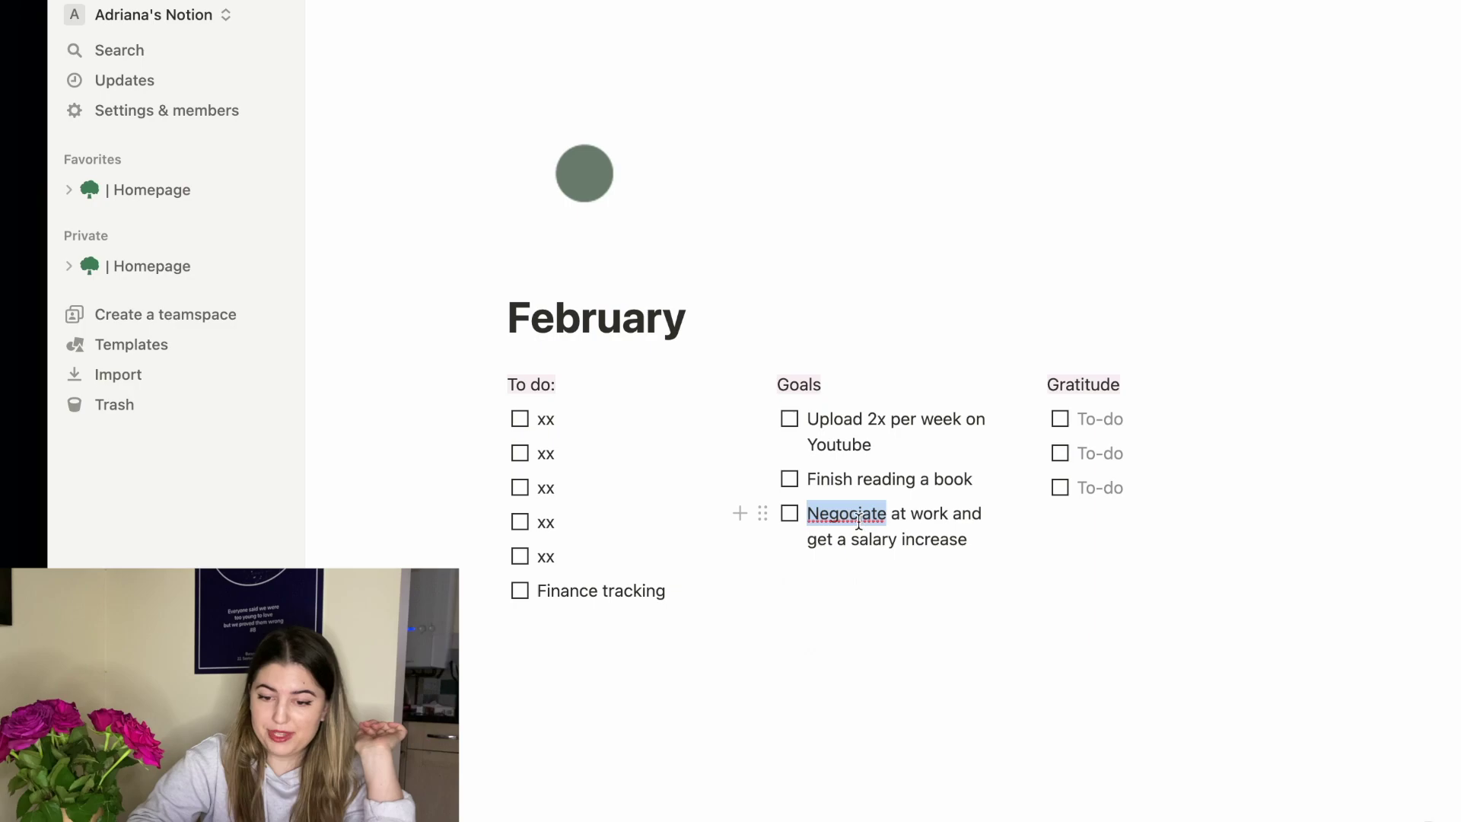
{"action": "left_click", "coordinate": [850, 519]}
{"action": "right_click", "coordinate": [850, 519]}
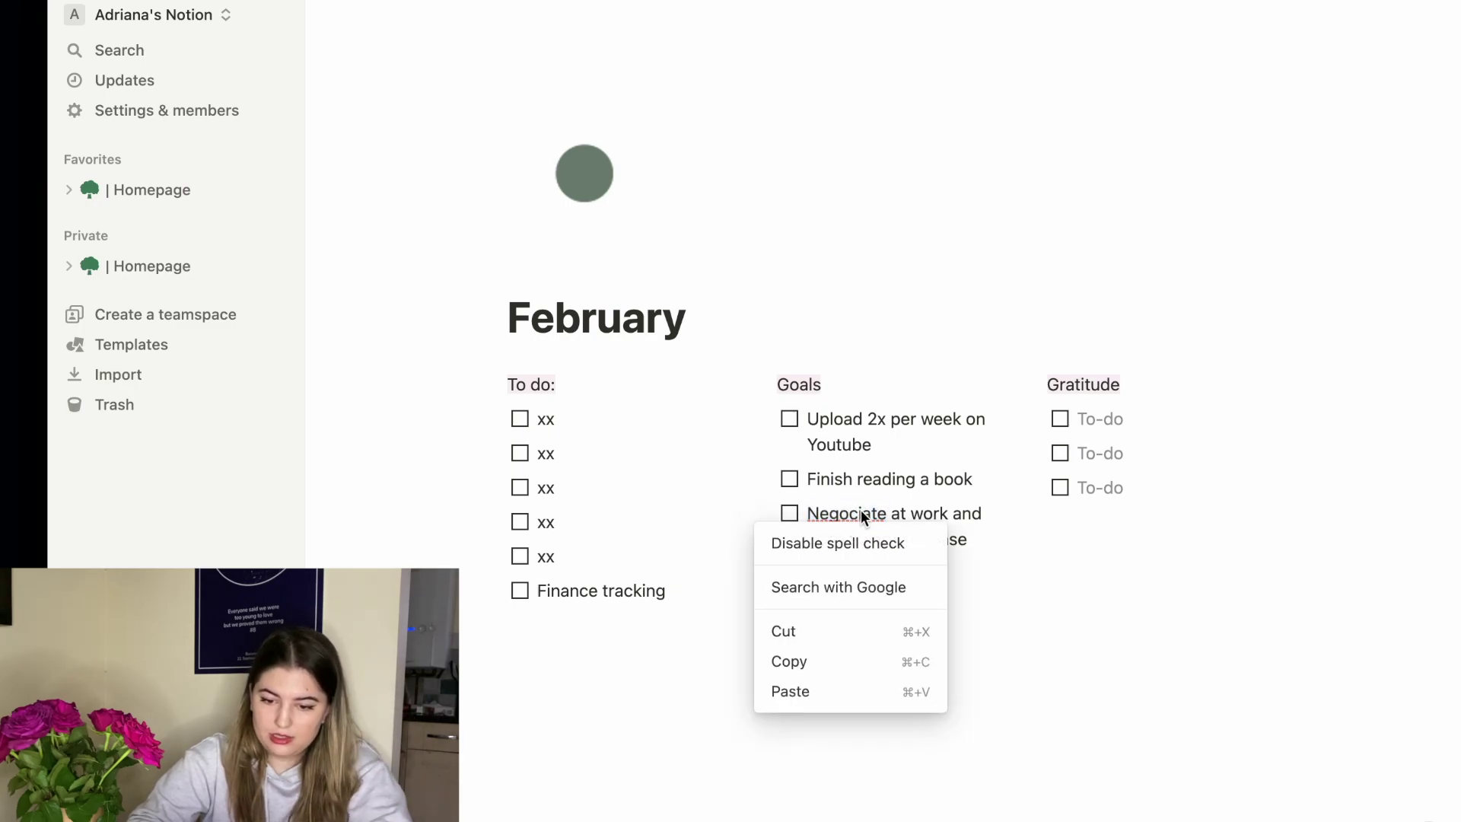
{"action": "double_click", "coordinate": [861, 512]}
{"action": "type", "text": "Negotiate"}
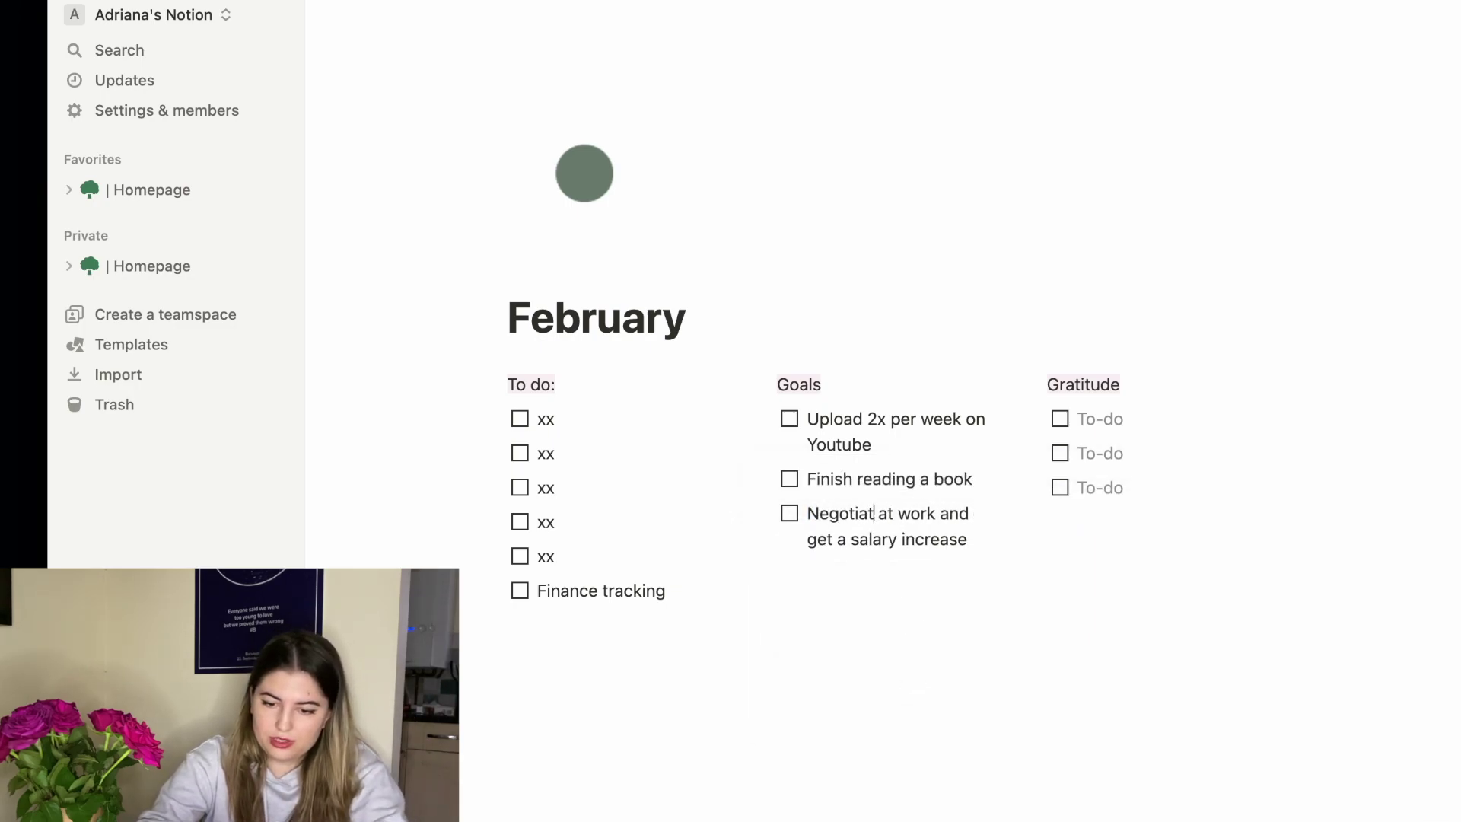
{"action": "left_click", "coordinate": [961, 547]}
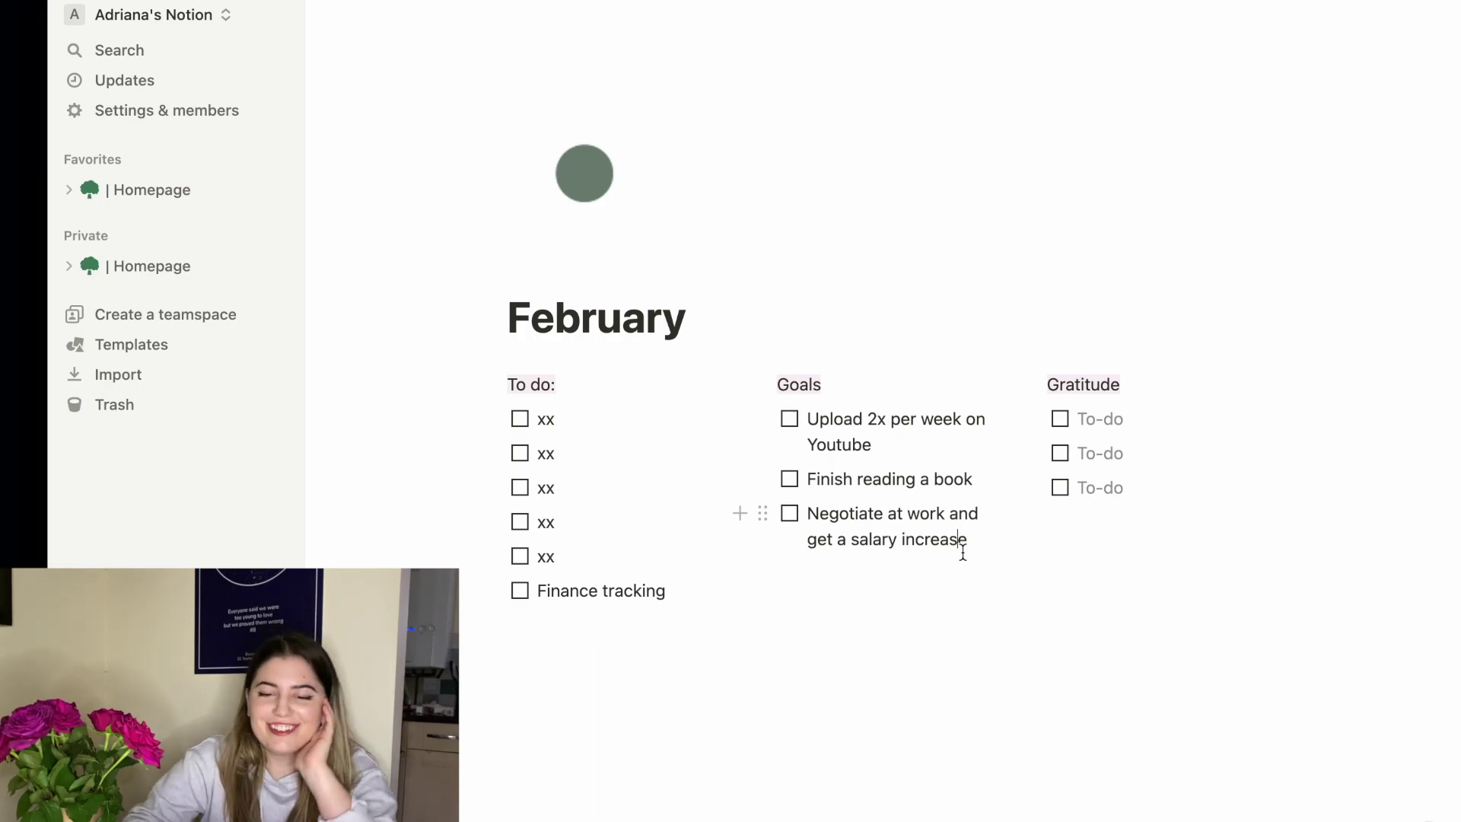
Replace the 'xx' to-dos with 'Change water filter' and 'Start planning garden beds', clearing the third.
{"action": "left_click", "coordinate": [574, 423]}
{"action": "key", "text": "BackSpace"}
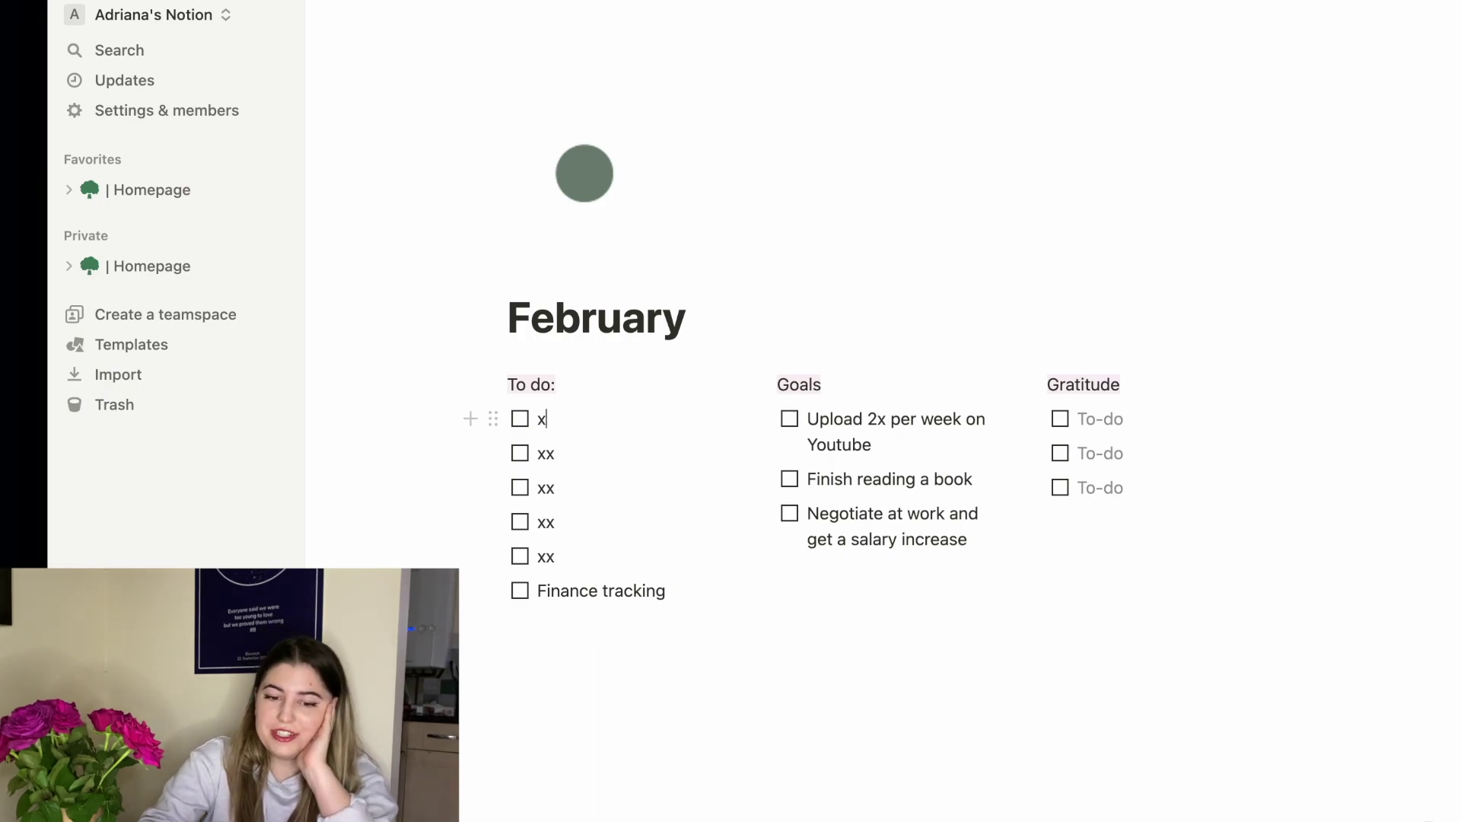
{"action": "key", "text": "BackSpace"}
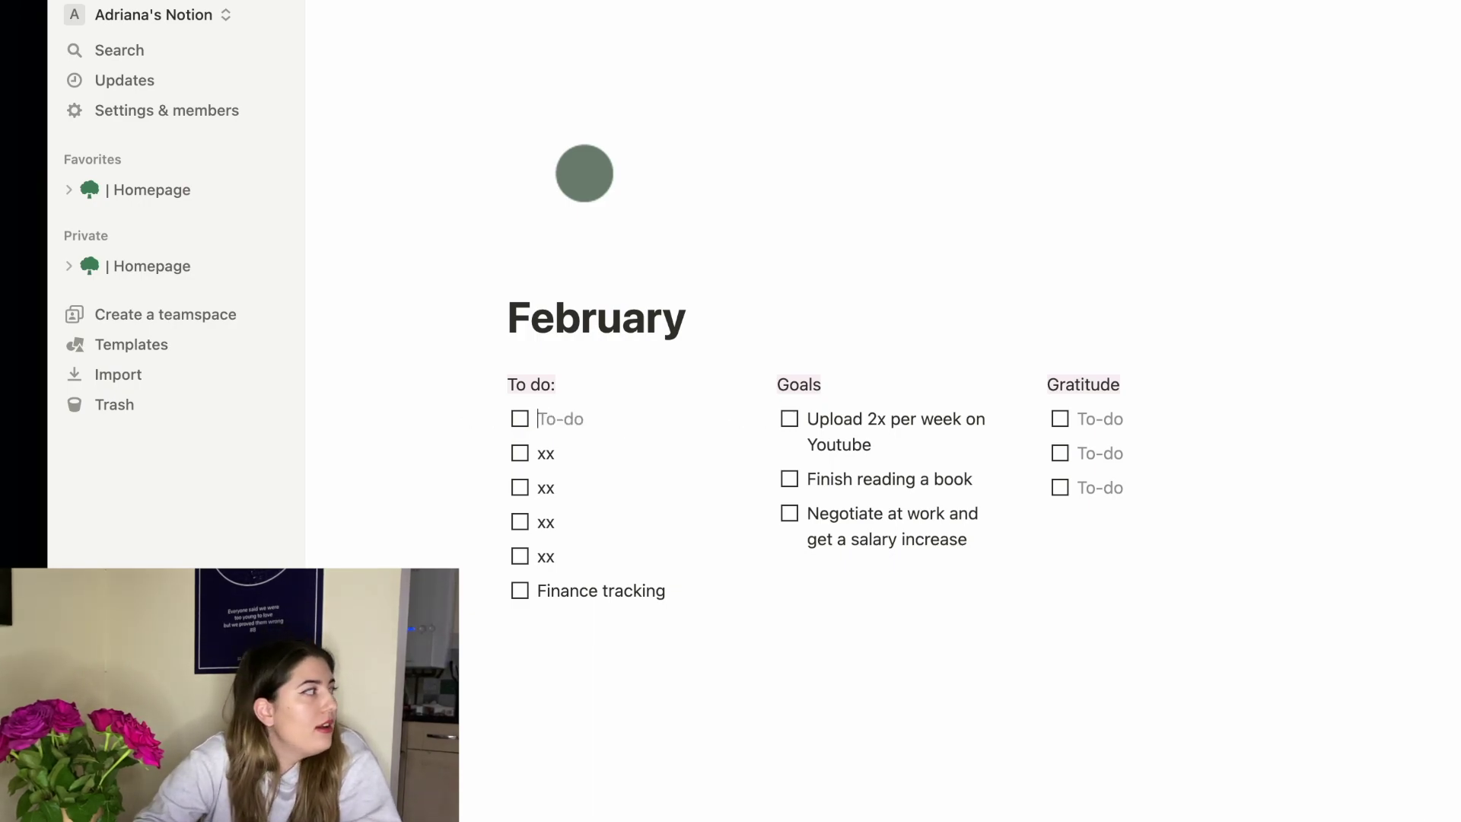
{"action": "type", "text": "Ch"}
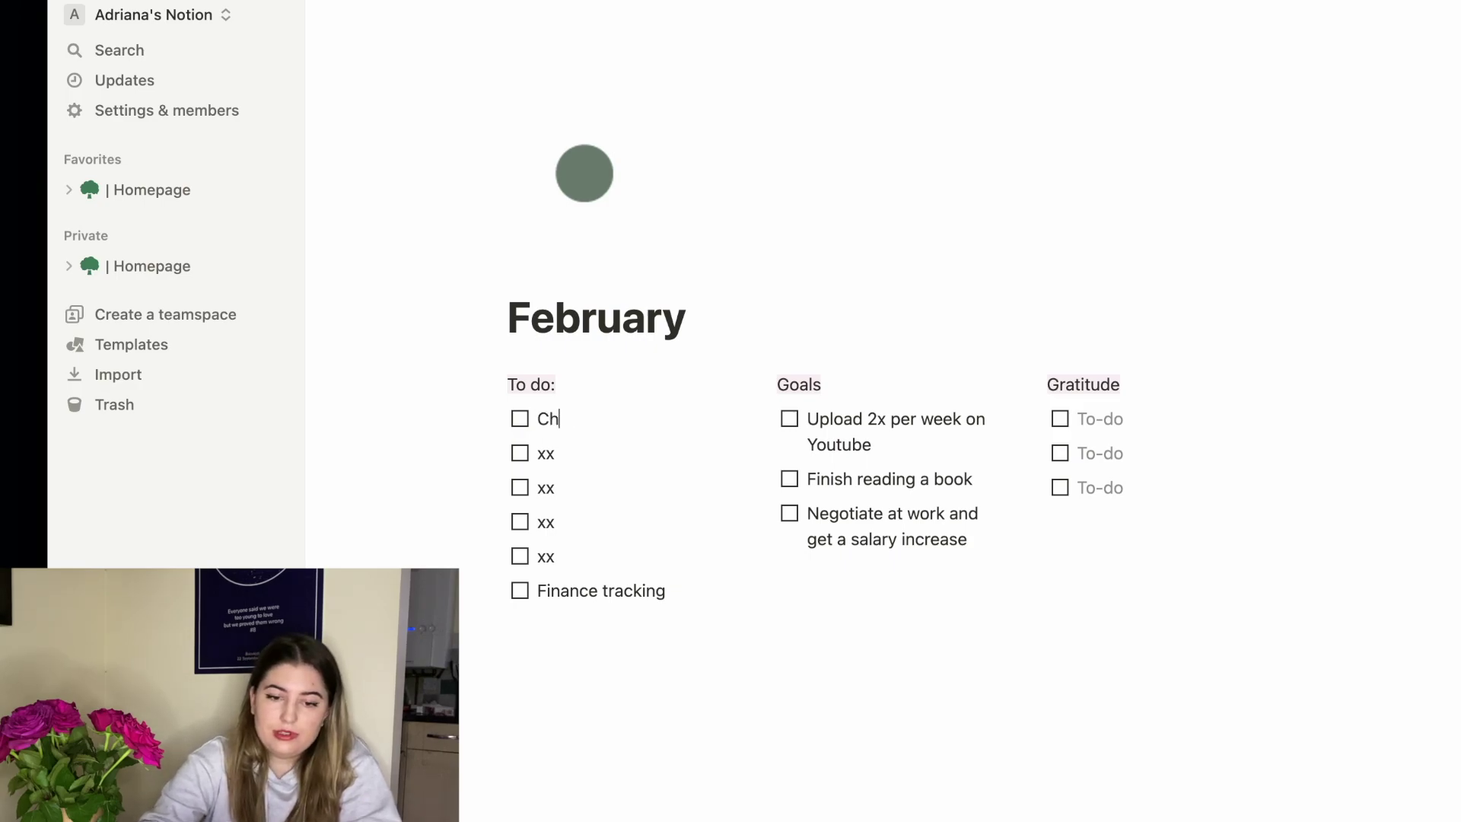
{"action": "type", "text": "ange water filter"}
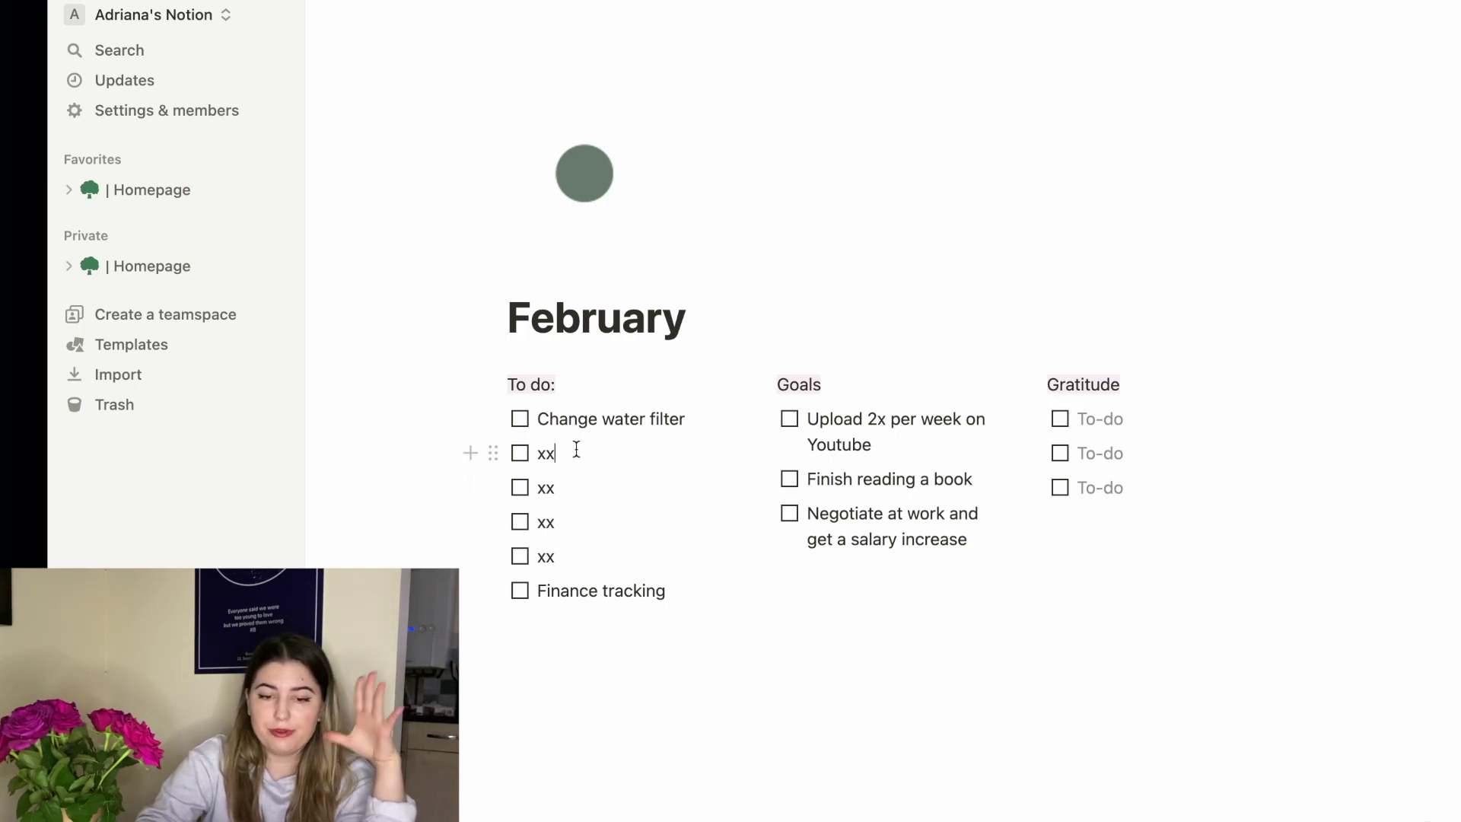
{"action": "double_click", "coordinate": [544, 455]}
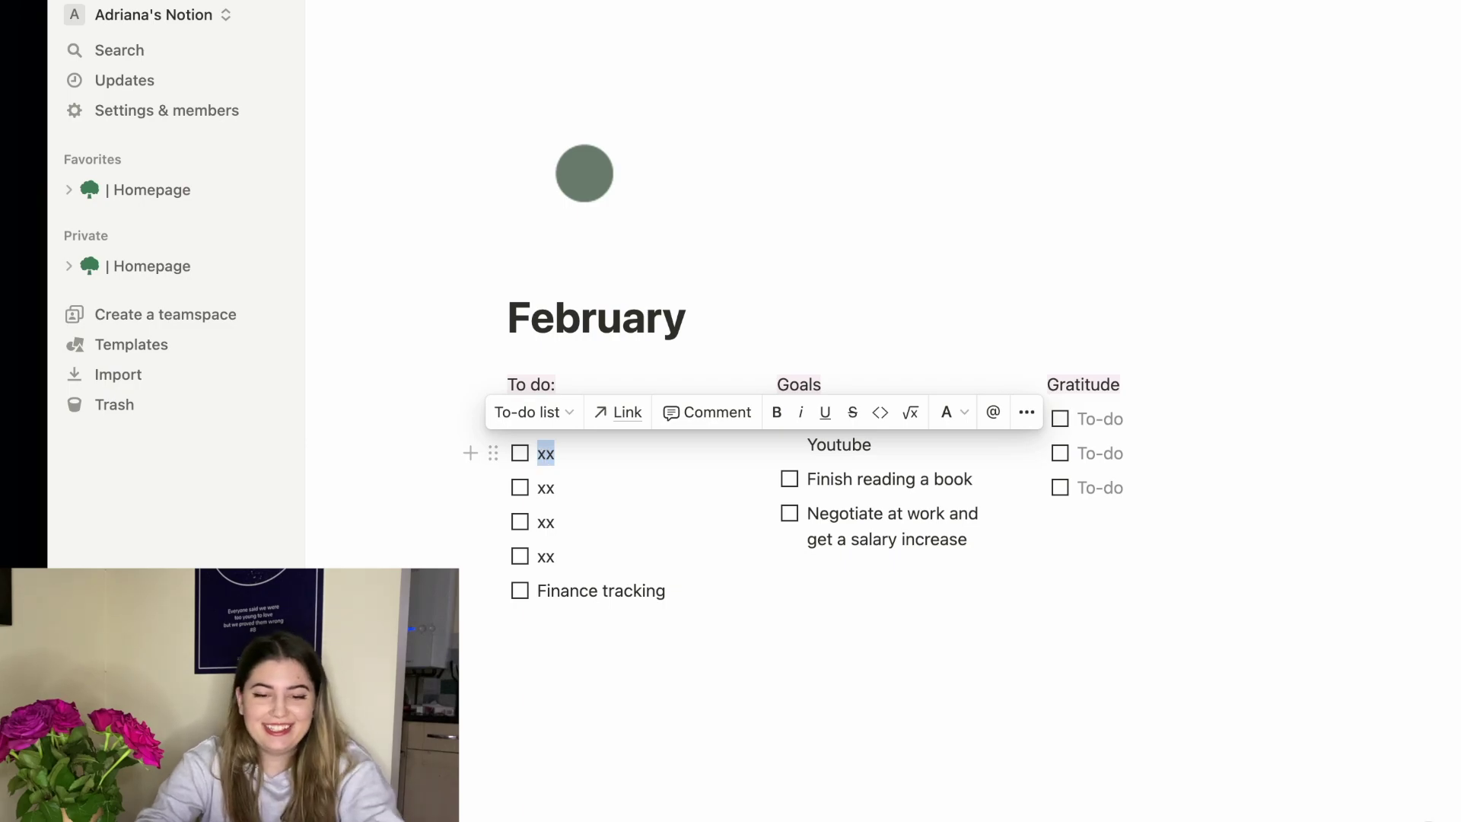
{"action": "type", "text": "Start planning "}
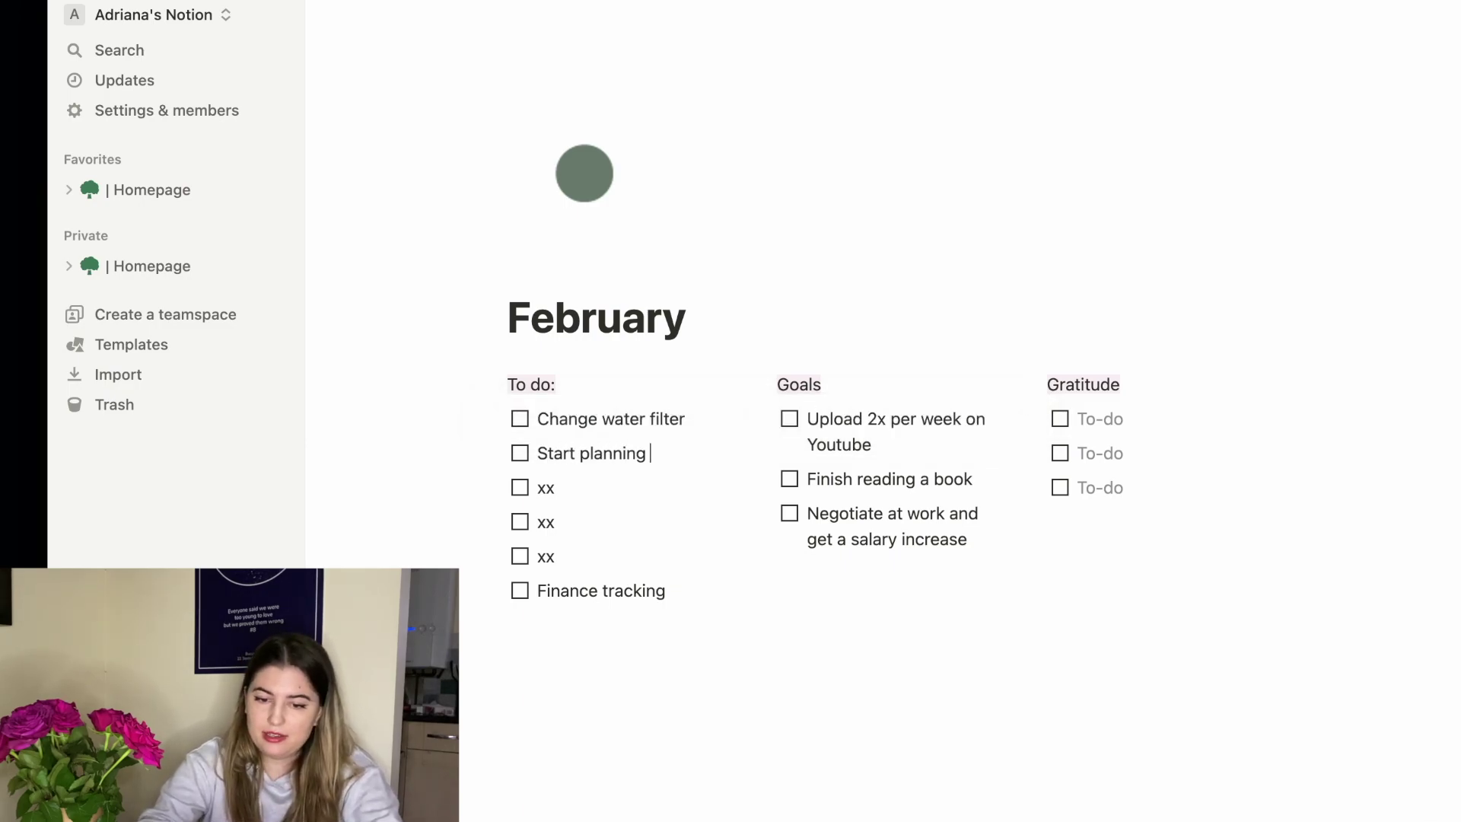
{"action": "type", "text": "garde"}
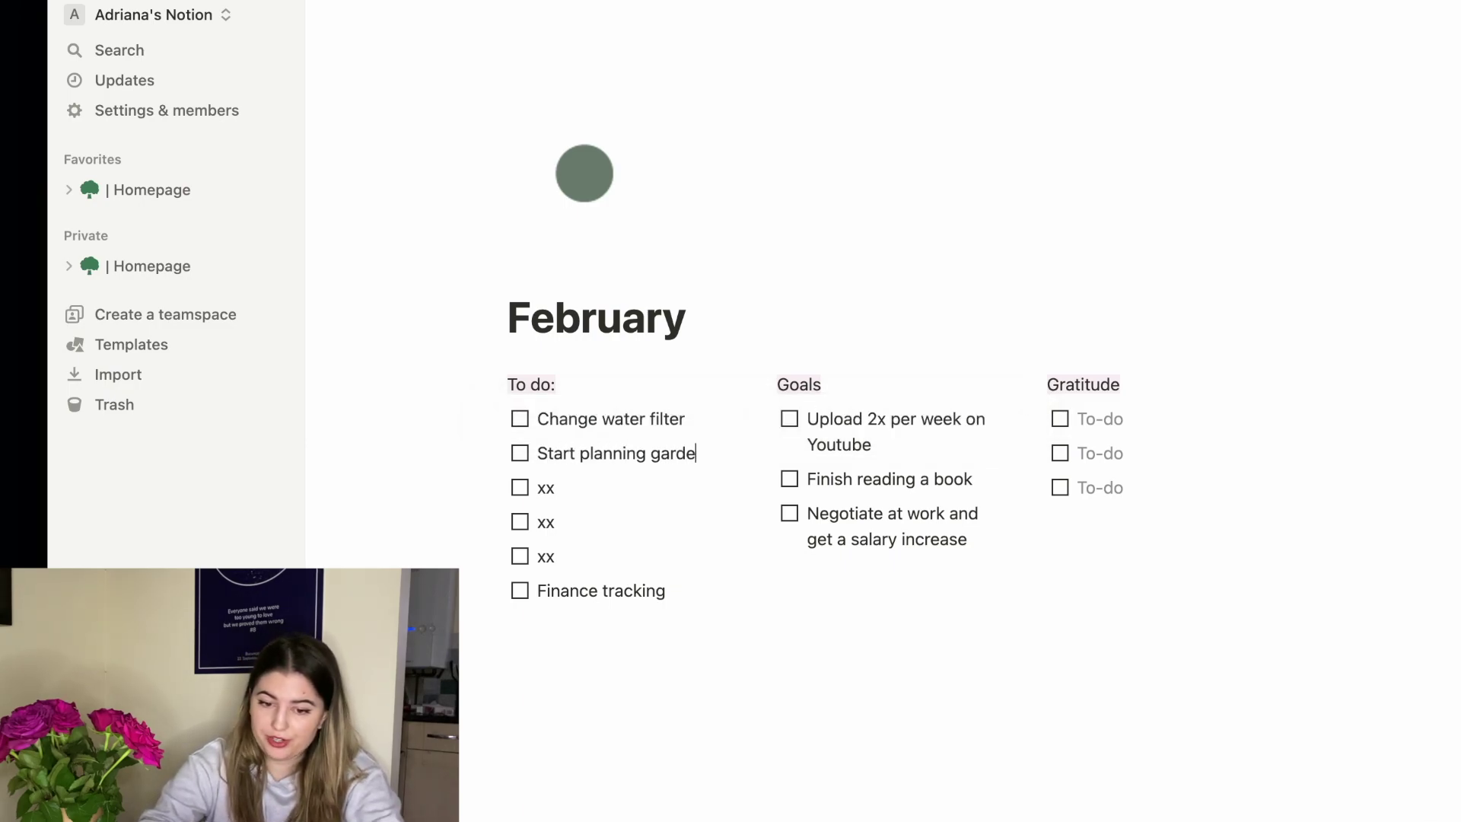
{"action": "type", "text": "n beds"}
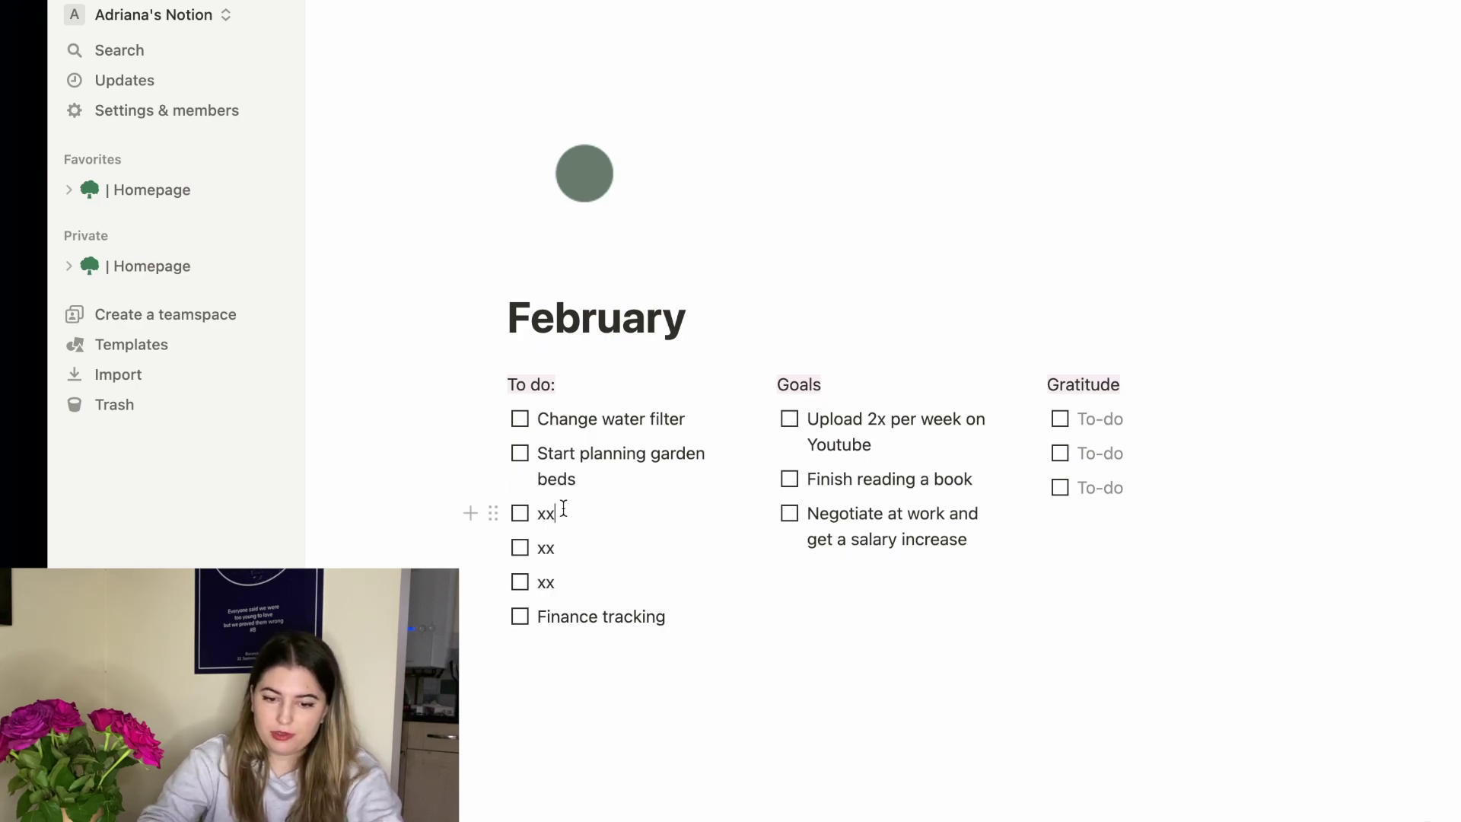
{"action": "key", "text": "BackSpace"}
{"action": "key", "text": "BackSpace"}
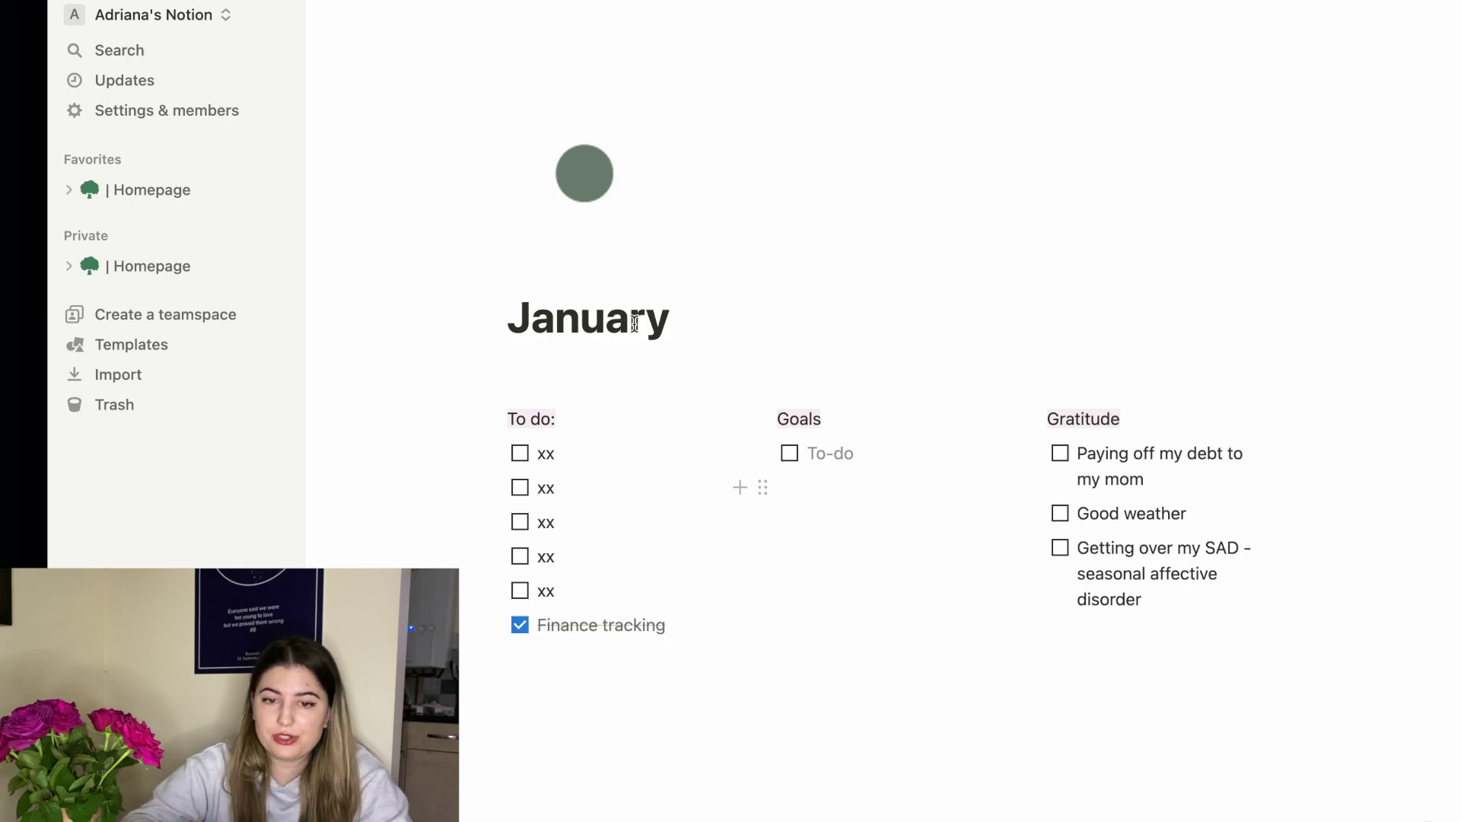
Navigate via Homepage > YouTube to the YT Tracker page.
{"action": "left_click", "coordinate": [601, 1]}
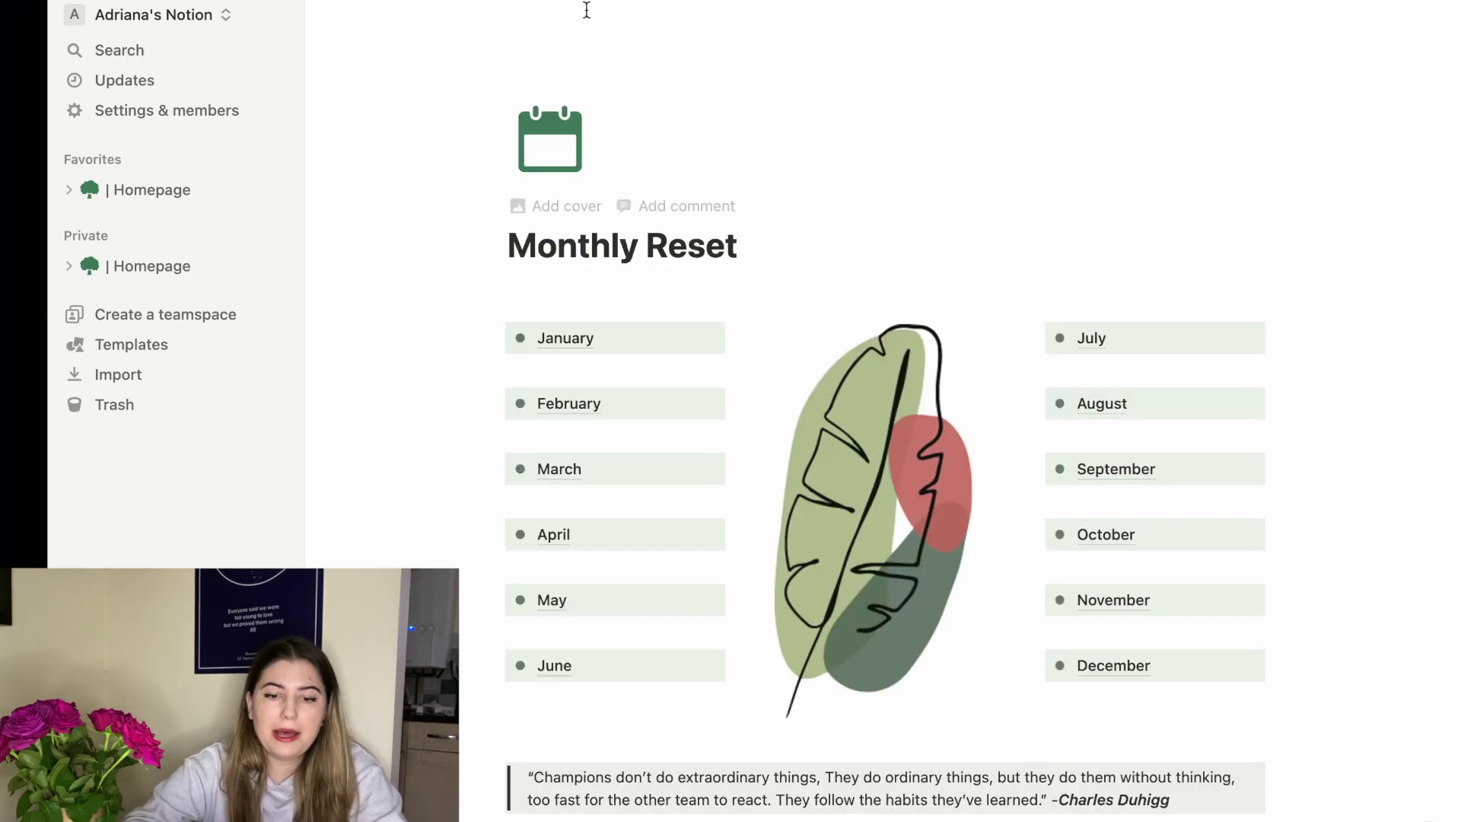
{"action": "left_click", "coordinate": [533, 4]}
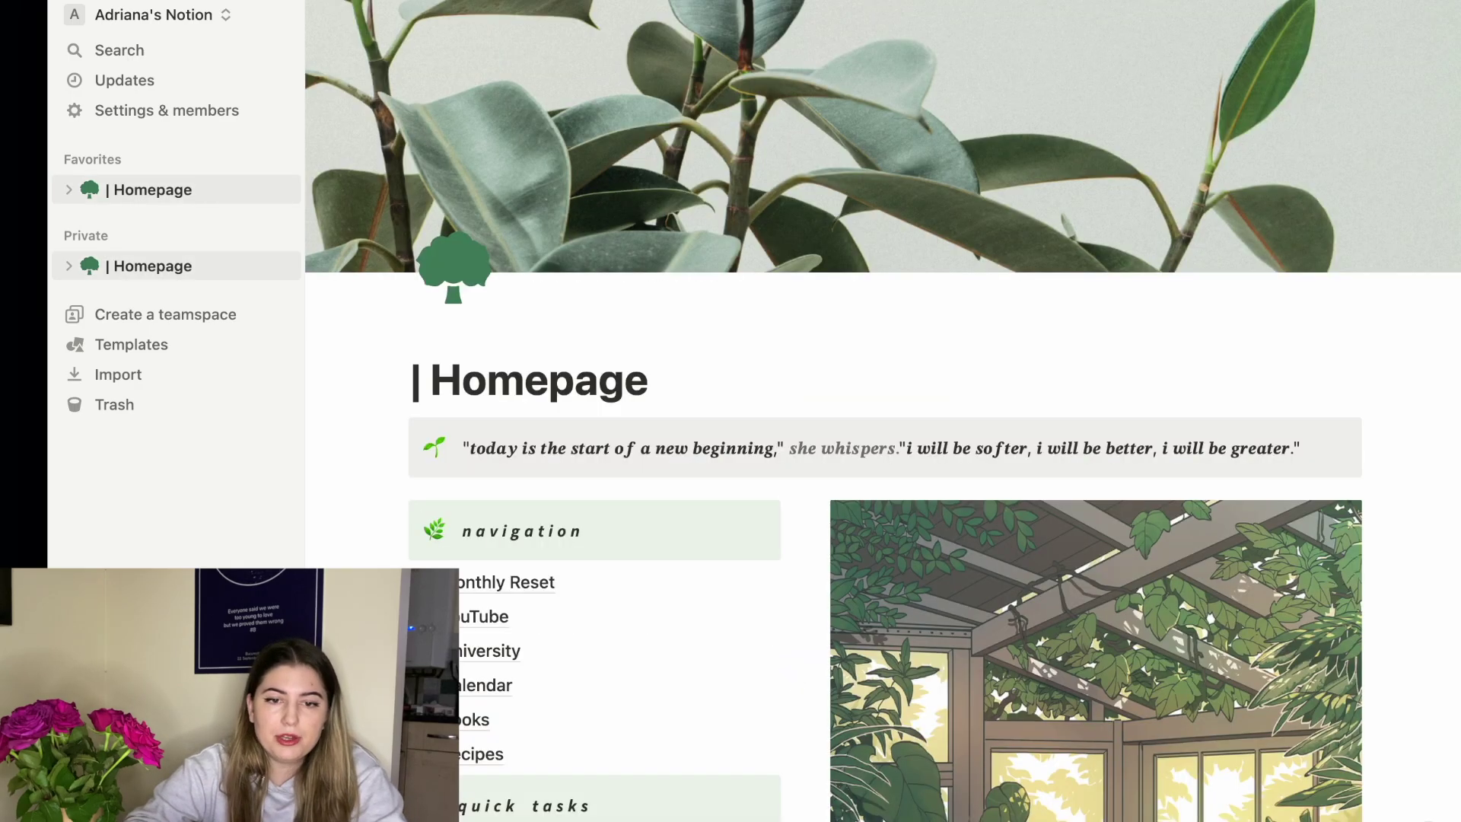
{"action": "left_click", "coordinate": [476, 615]}
{"action": "left_click", "coordinate": [588, 338]}
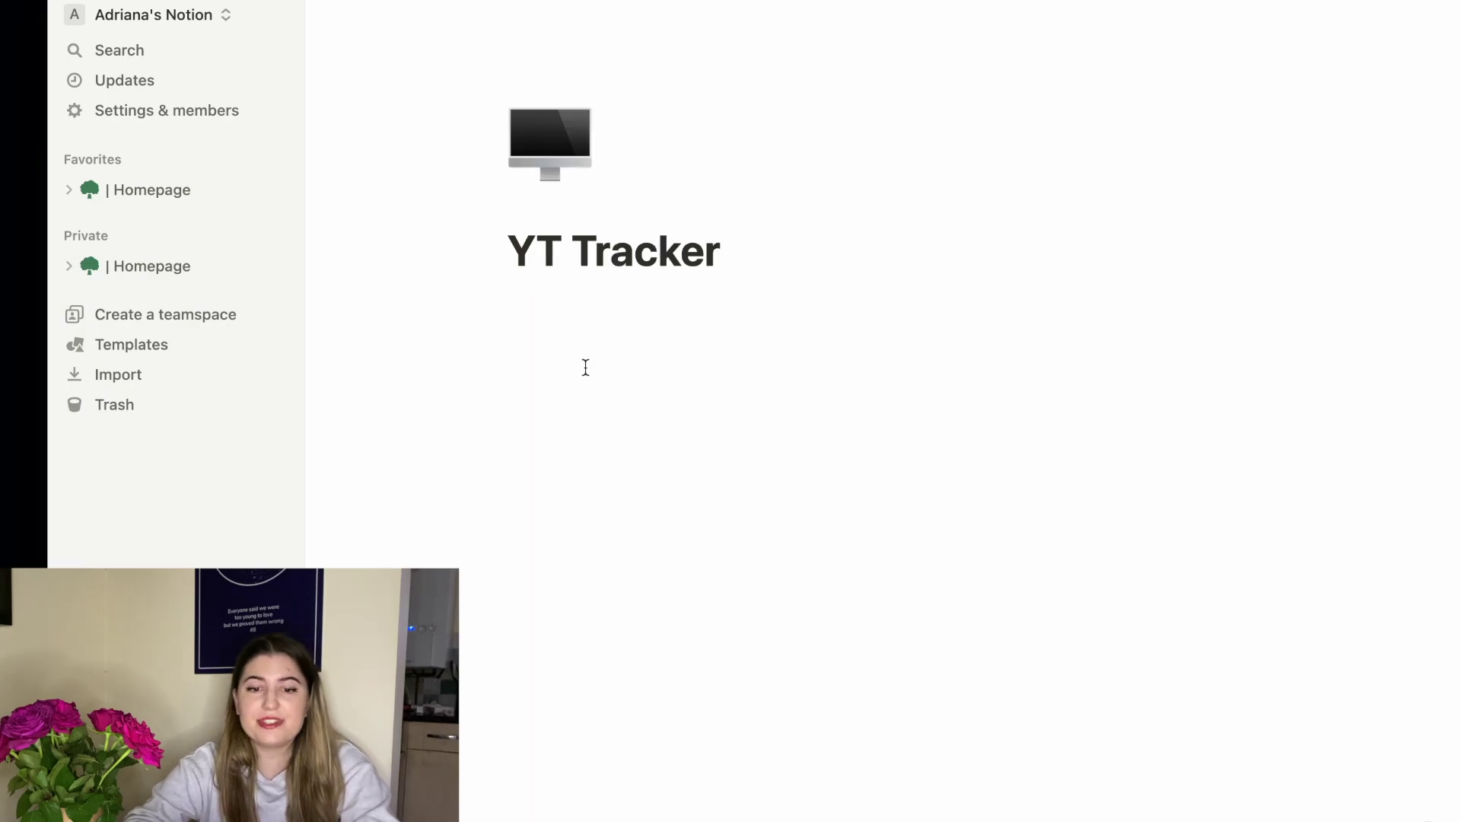
Add a 'January' line with 'Subscribers:', 'Views:' and 'Watch time (hours)' labels below the title.
{"action": "left_click", "coordinate": [585, 367]}
{"action": "type", "text": "January"}
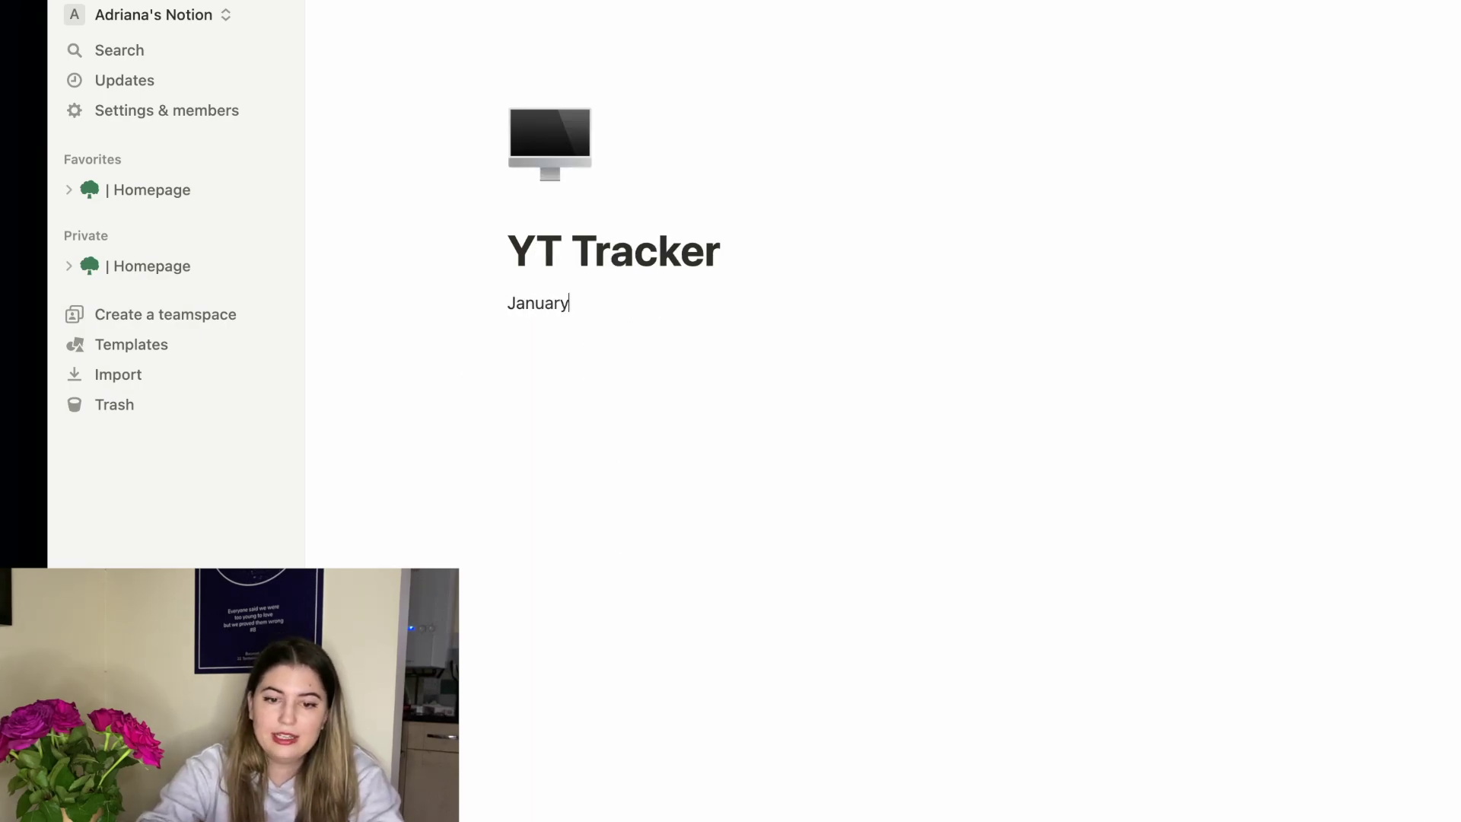
{"action": "key", "text": "Return"}
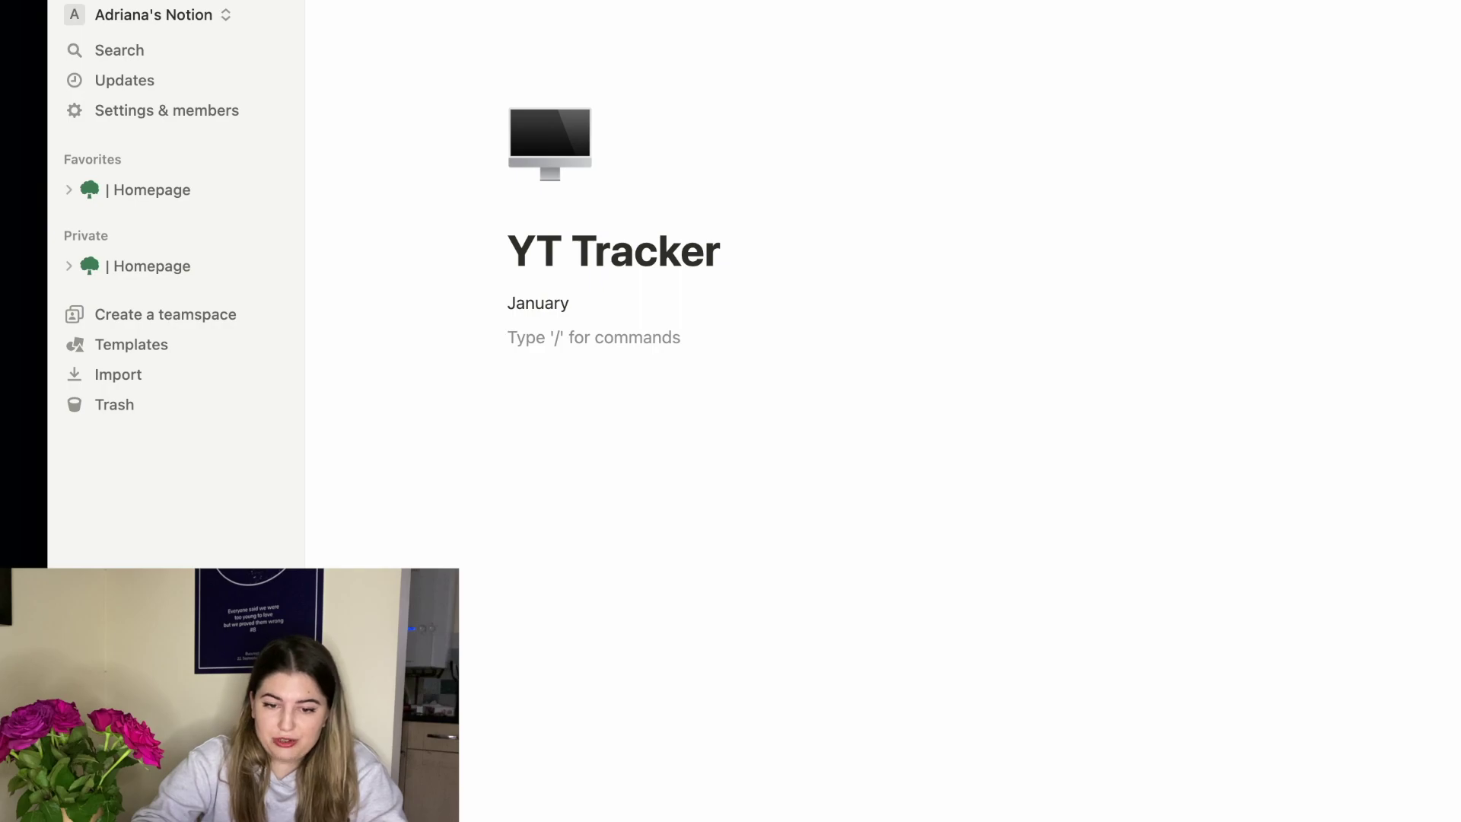
{"action": "type", "text": "Subscribers:"}
{"action": "key", "text": "Return"}
{"action": "type", "text": "Views:"}
{"action": "key", "text": "Return"}
{"action": "type", "text": "Watch time (hours):"}
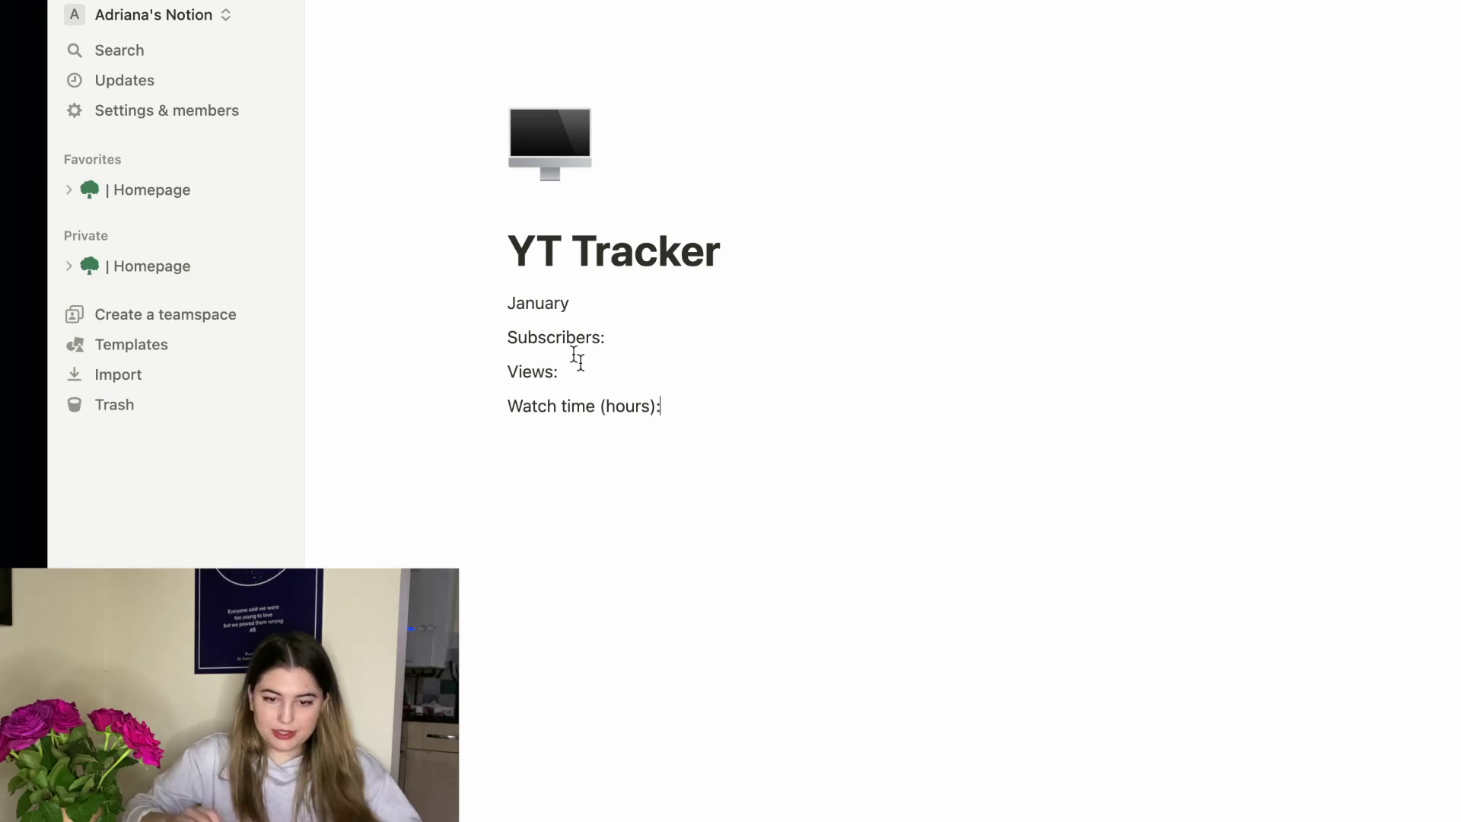
Enter the January values: Subscribers 1296, Views 794, watch time 24.5.
{"action": "left_click", "coordinate": [631, 348]}
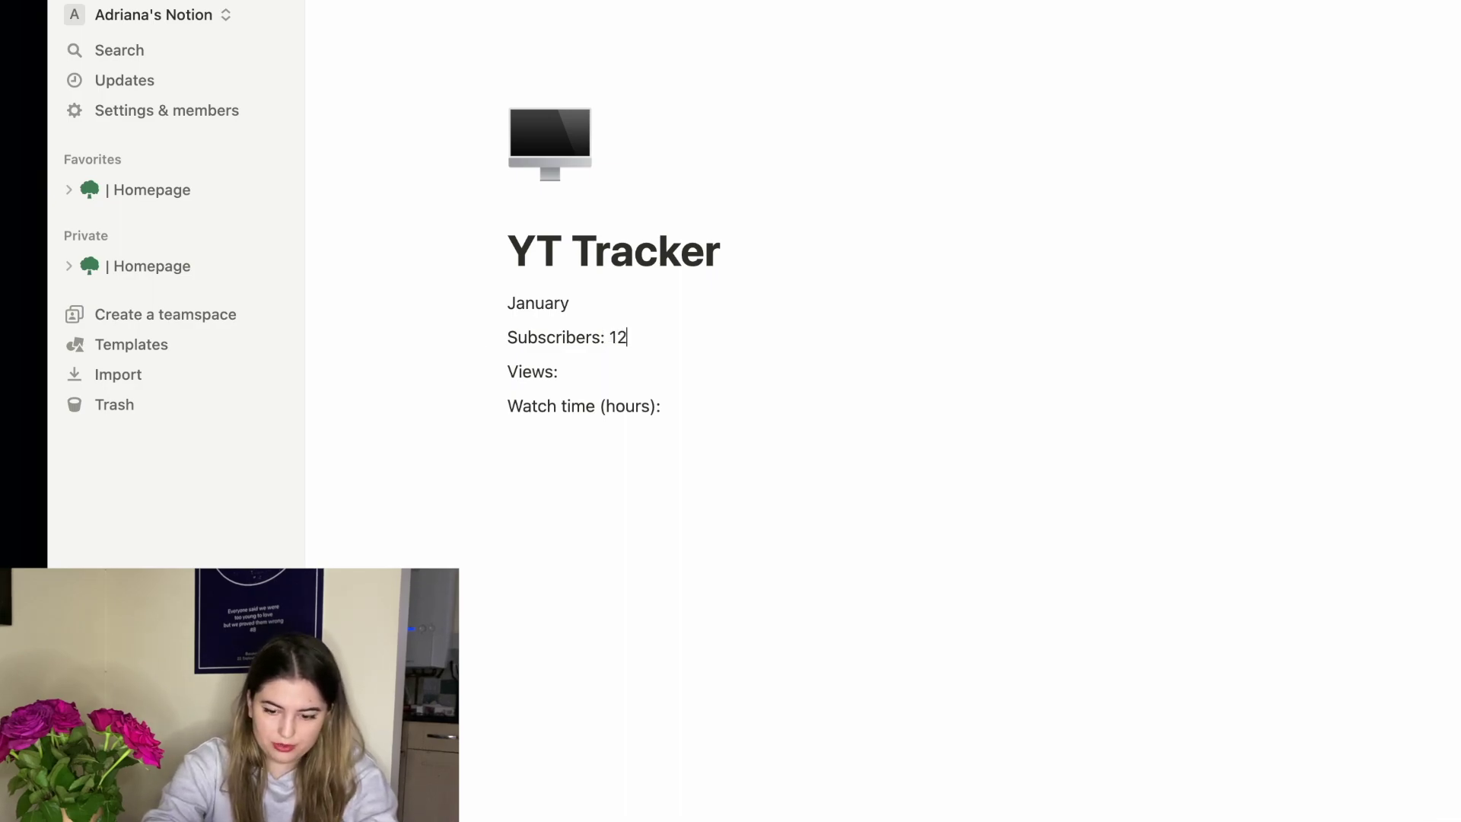
{"action": "type", "text": "1296"}
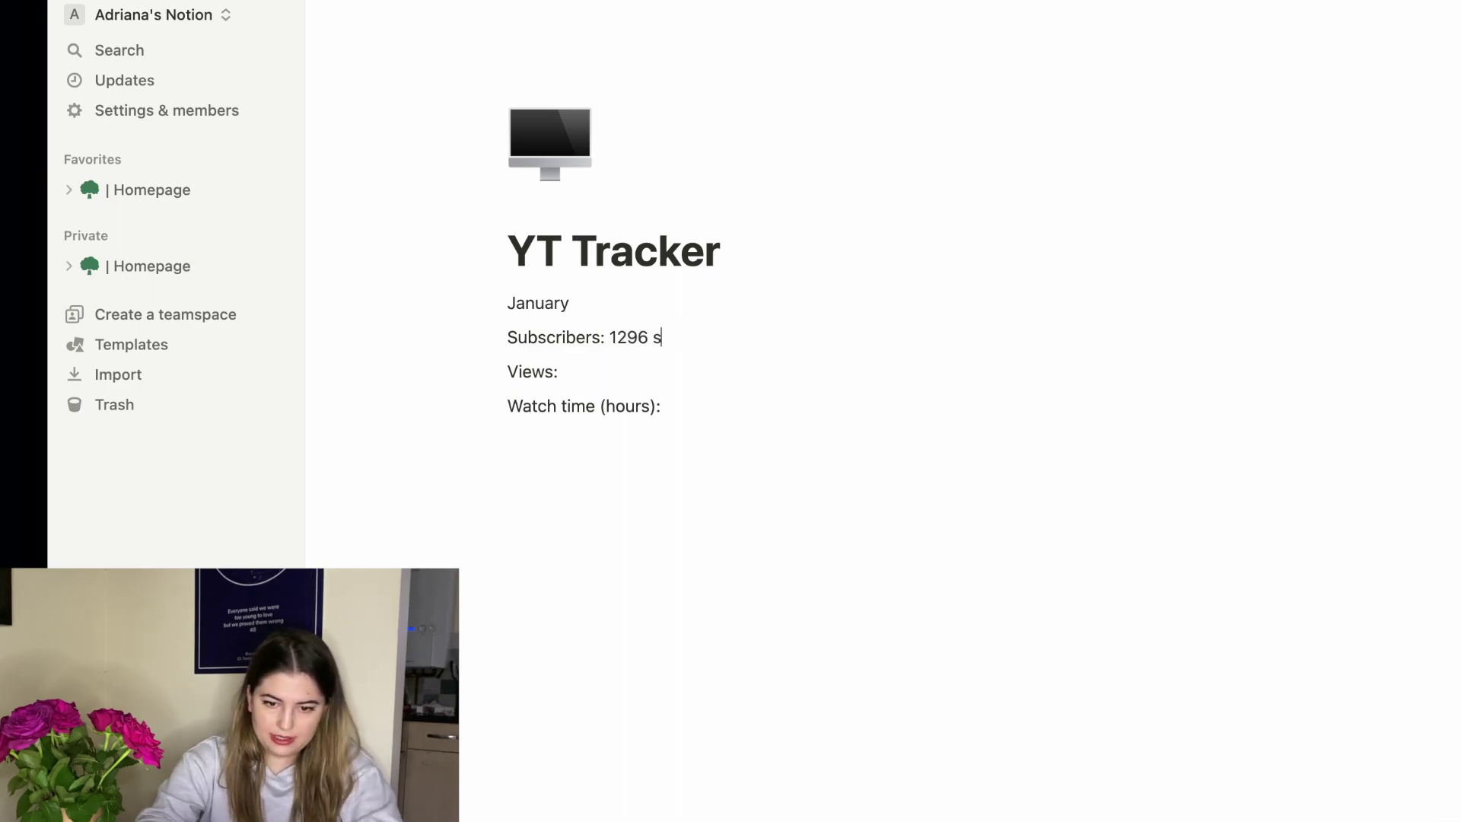
{"action": "left_click", "coordinate": [560, 368]}
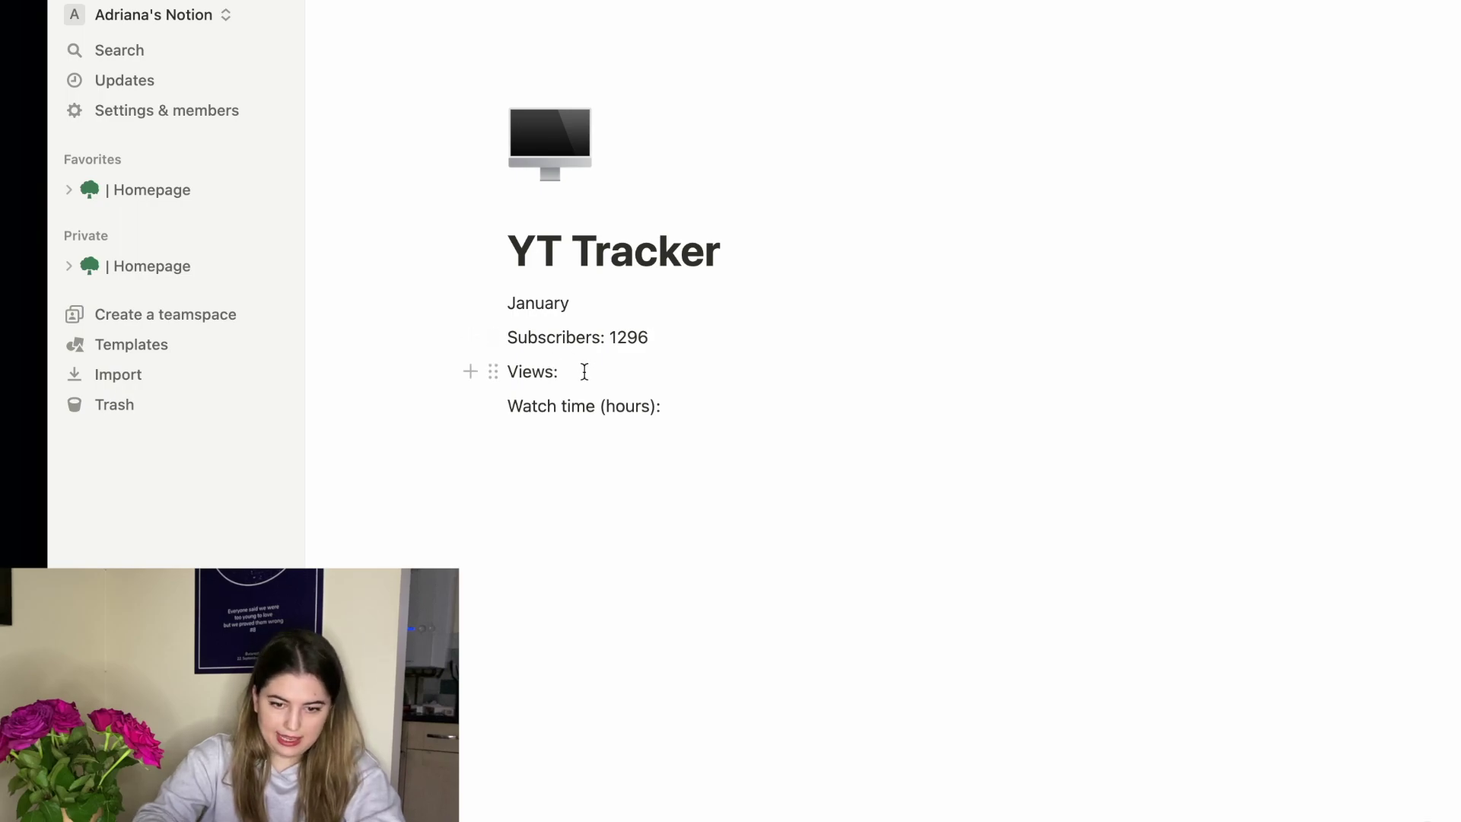
{"action": "type", "text": "7"}
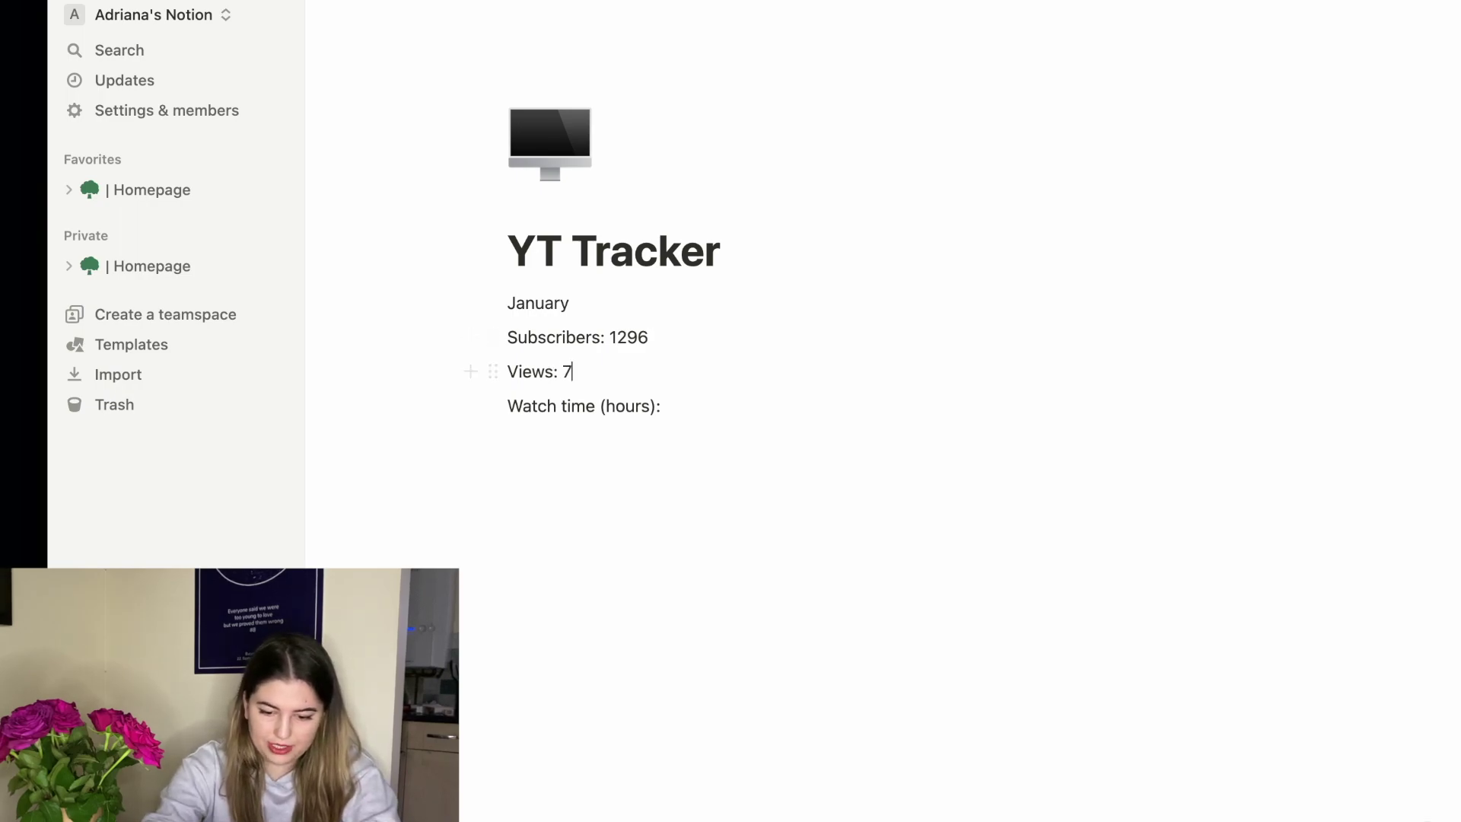
{"action": "type", "text": "94"}
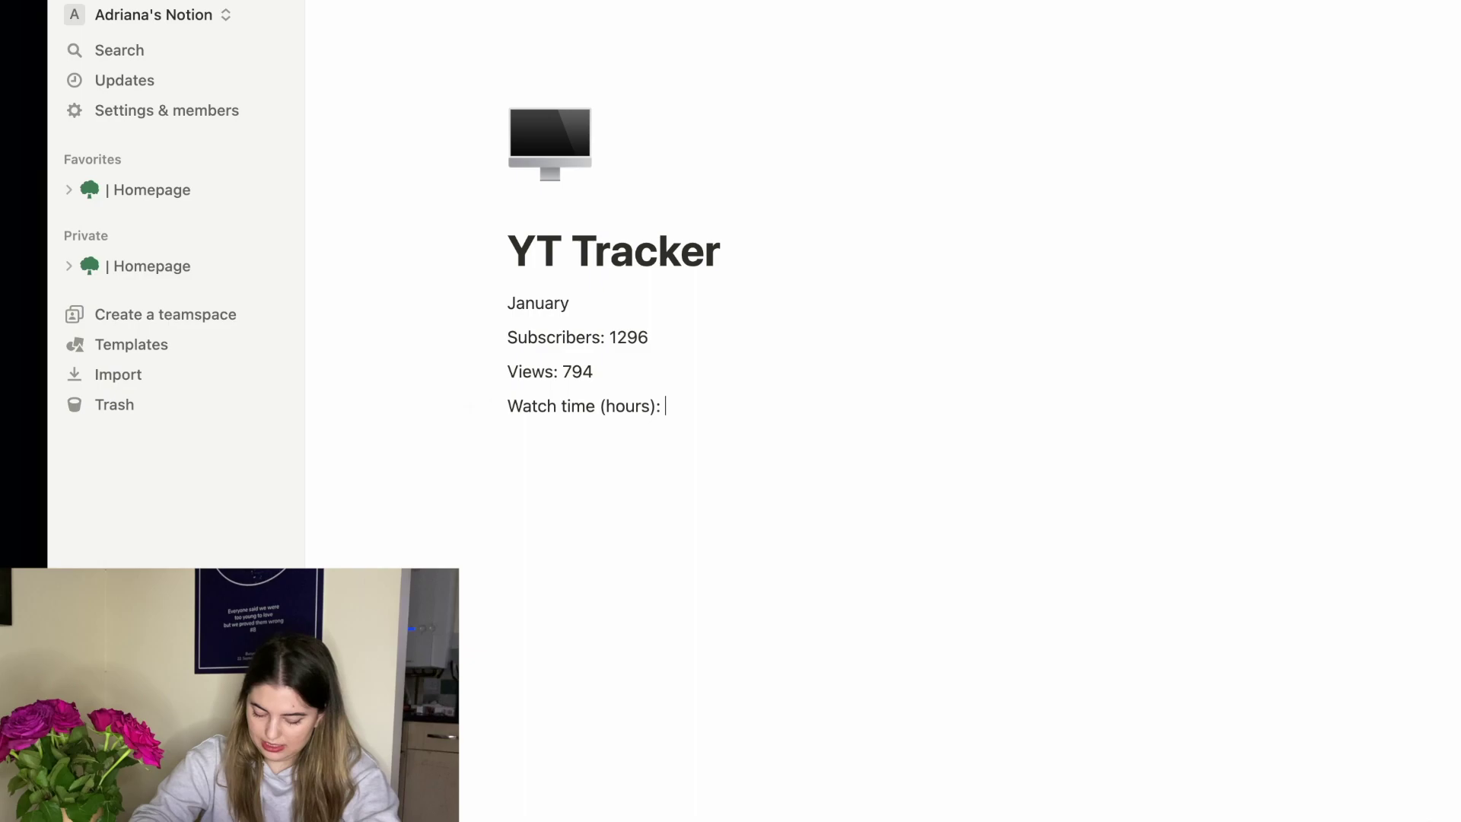
{"action": "type", "text": " 24.5"}
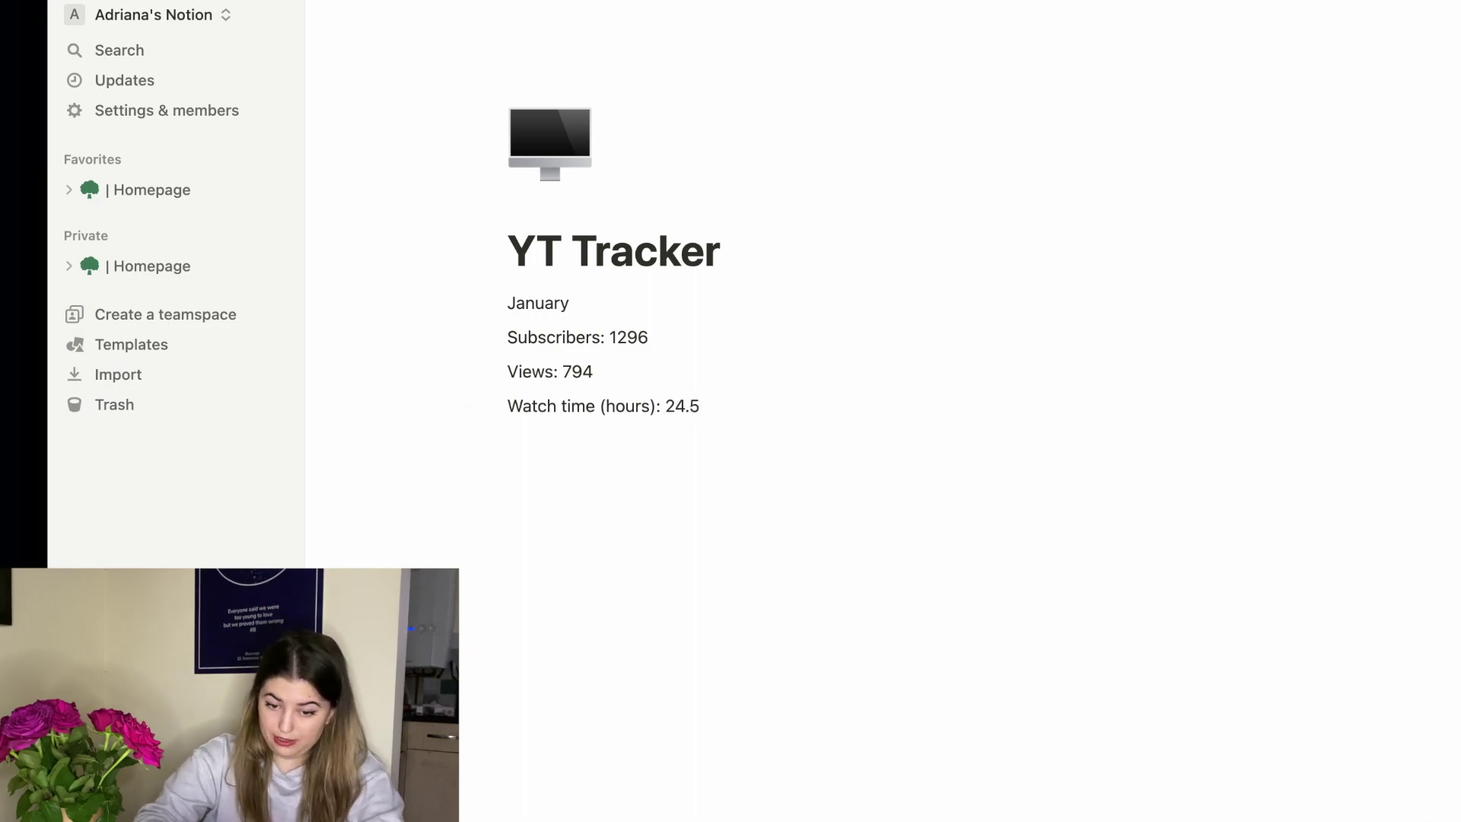